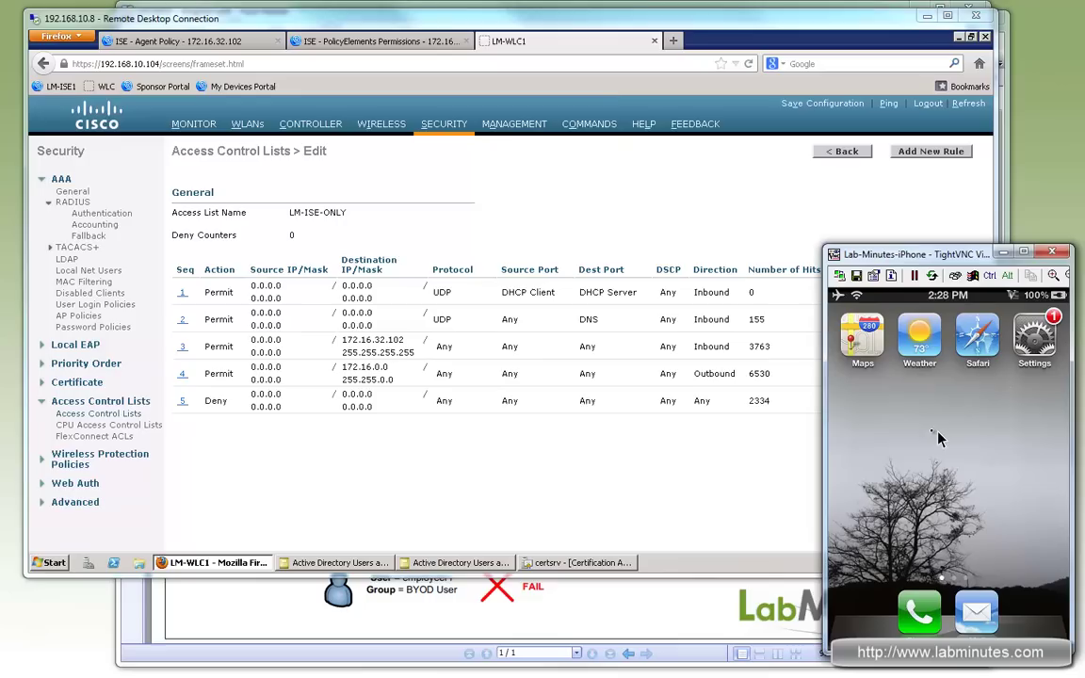
# Step: Bring the WLC LM-ISE-ONLY access list page in front of the iPhone window
pyautogui.click(699, 42)
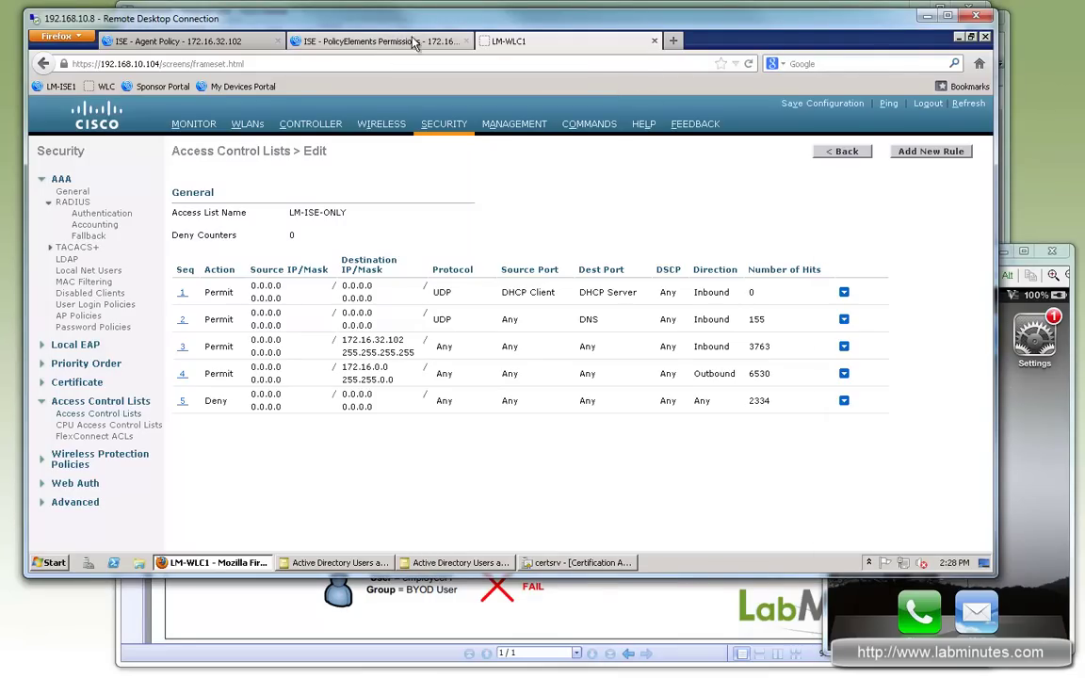
# Step: Open the ISE Live Authentications monitor in a new tab
pyautogui.click(330, 42)
pyautogui.moveTo(156, 144)
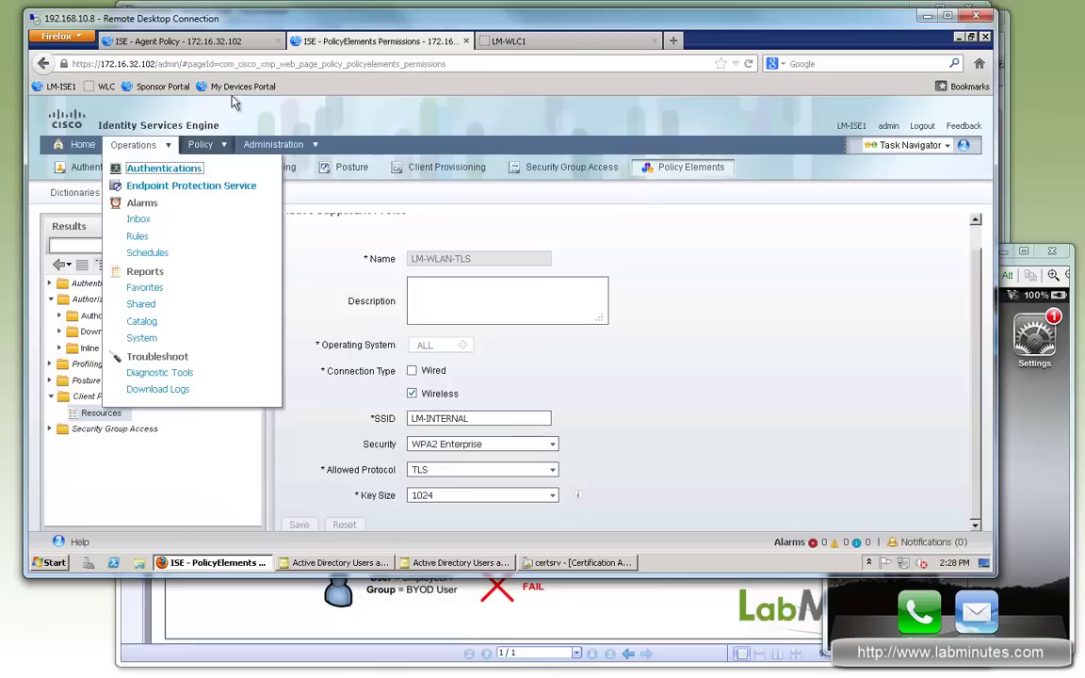
pyautogui.rightClick(160, 169)
pyautogui.click(226, 174)
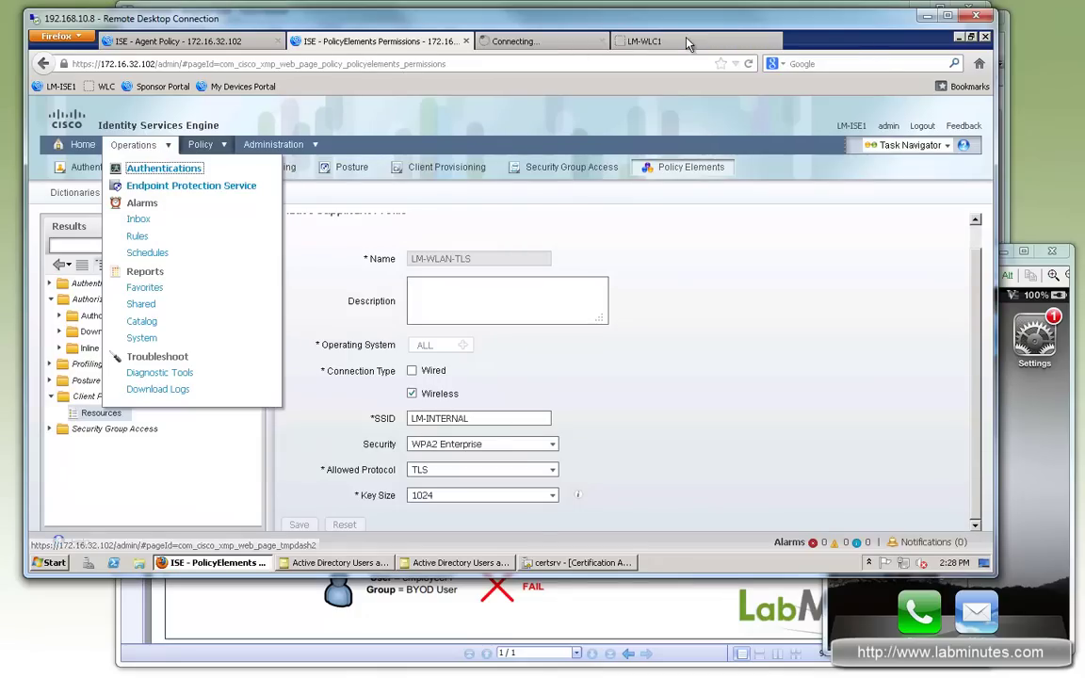
pyautogui.click(573, 42)
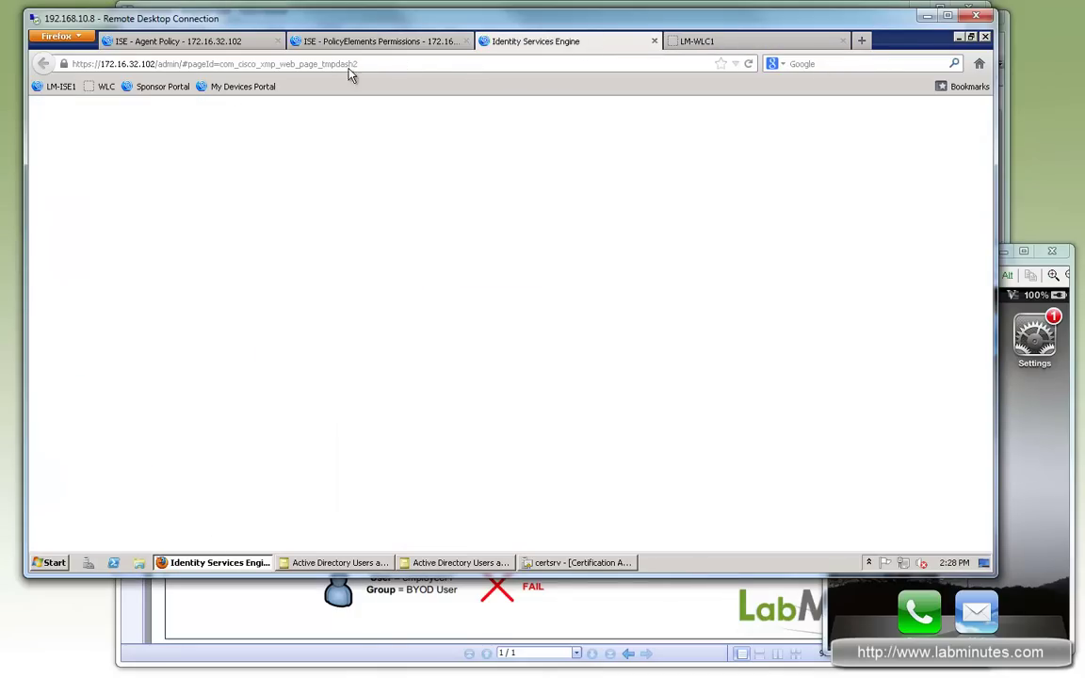
# Step: Open the My Devices Portal bookmark in a new tab and sign in as admin1 with its password
pyautogui.rightClick(234, 92)
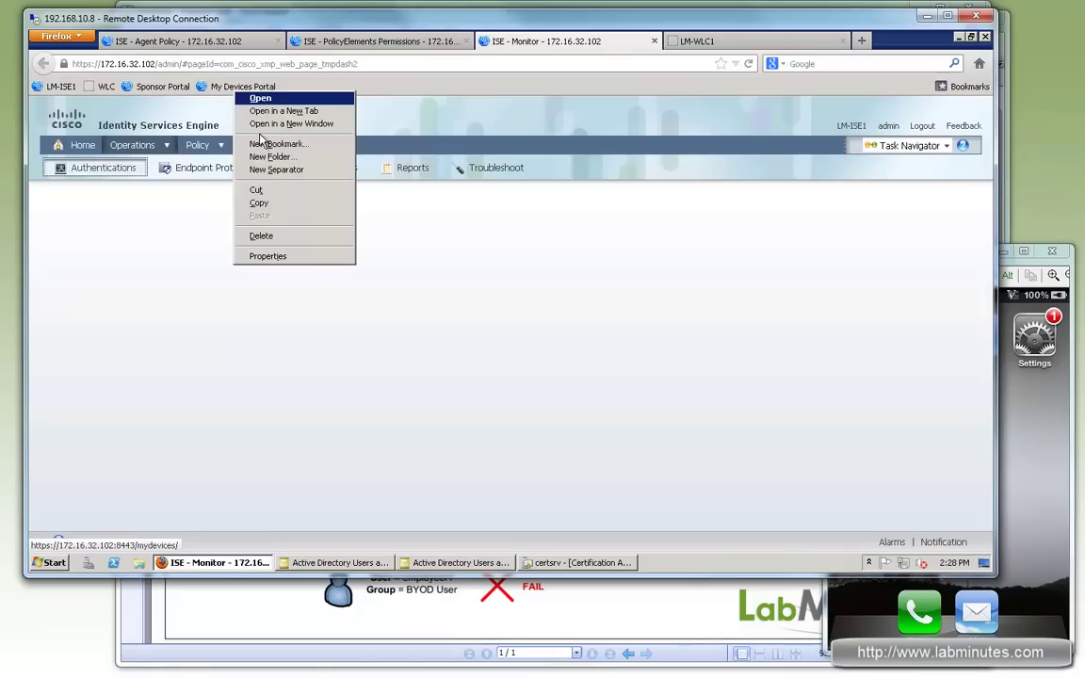
pyautogui.click(283, 111)
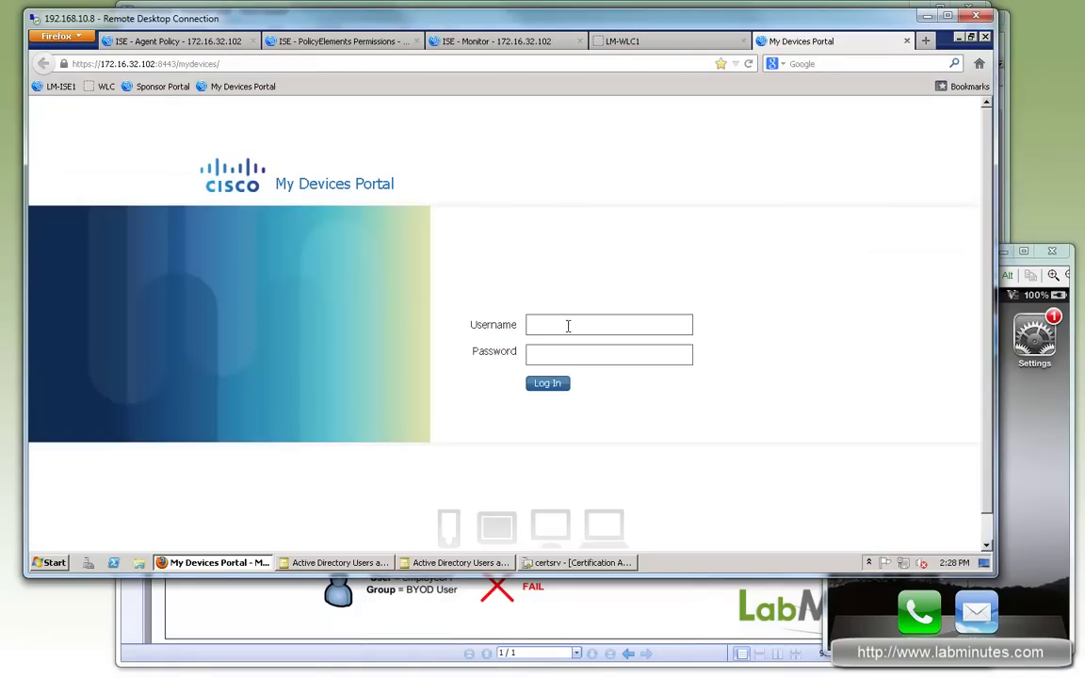
pyautogui.click(566, 324)
pyautogui.write('admin')
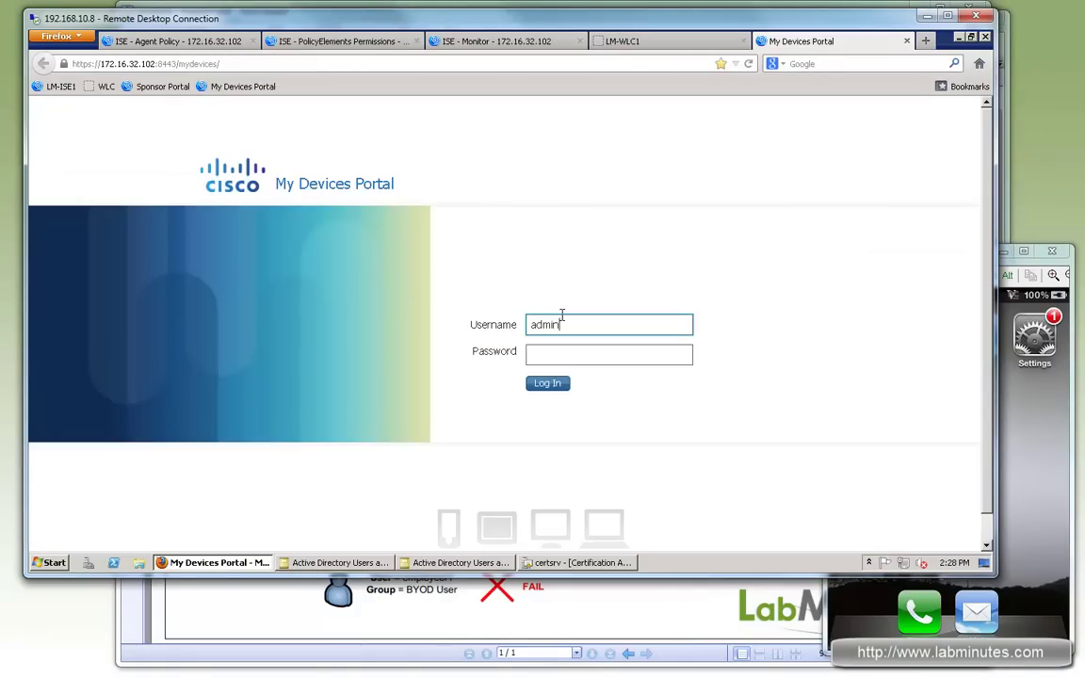
pyautogui.write('1')
pyautogui.press('Tab')
pyautogui.write('cisco')
pyautogui.press('Return')
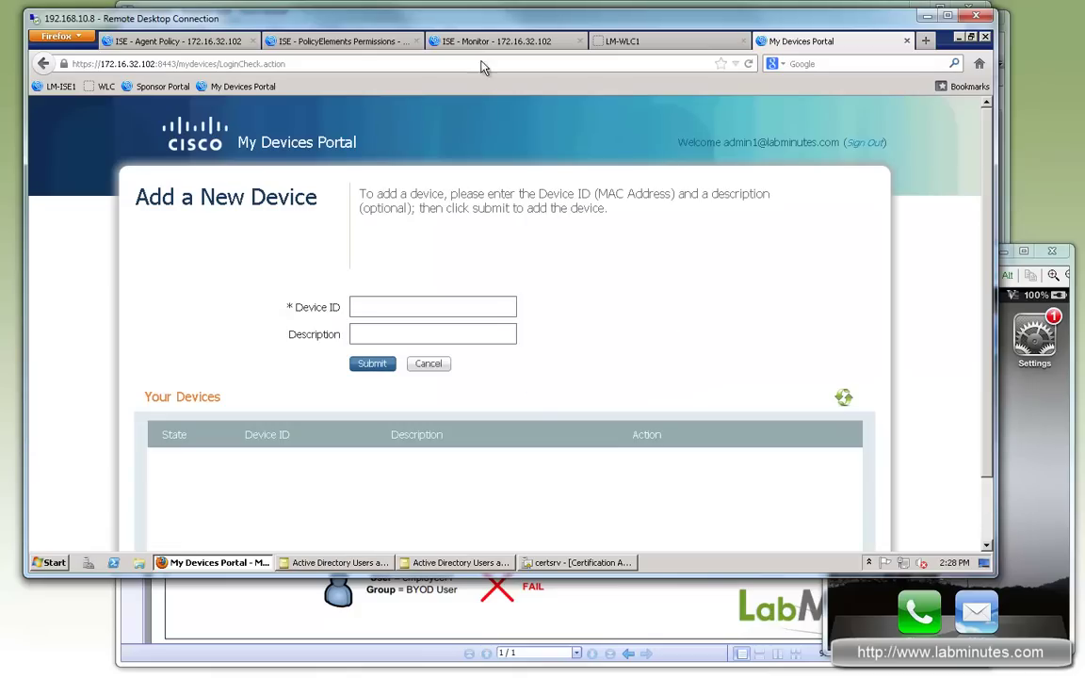
# Step: Join the iPhone to the LM-BYOD Wi-Fi network through its Wi-Fi settings
pyautogui.click(523, 43)
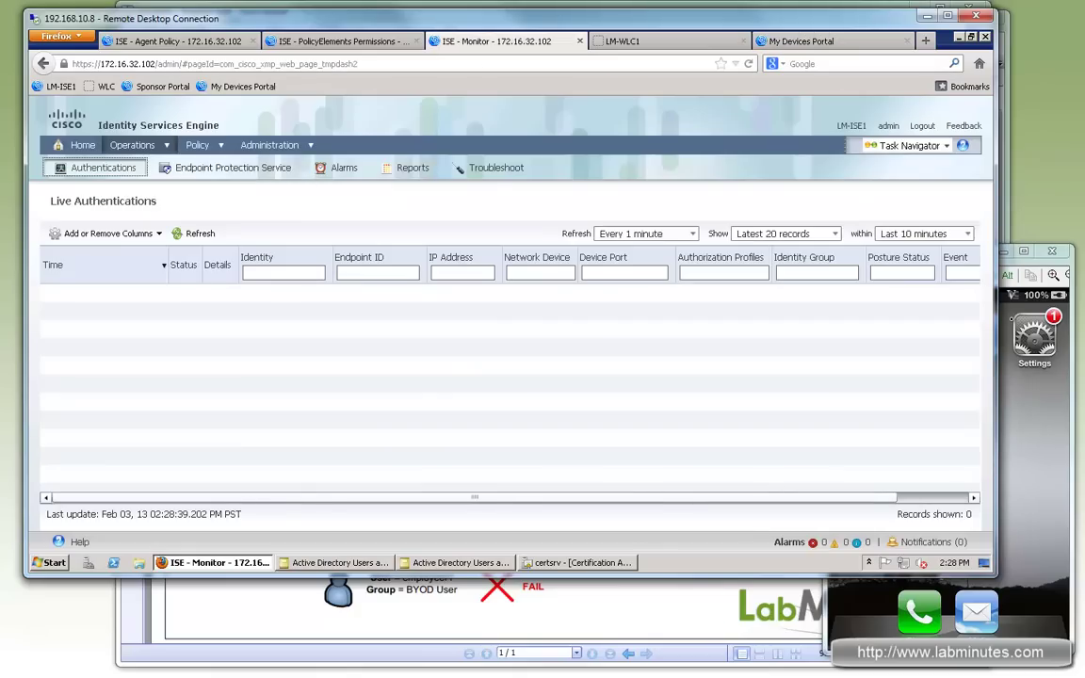
pyautogui.click(1006, 449)
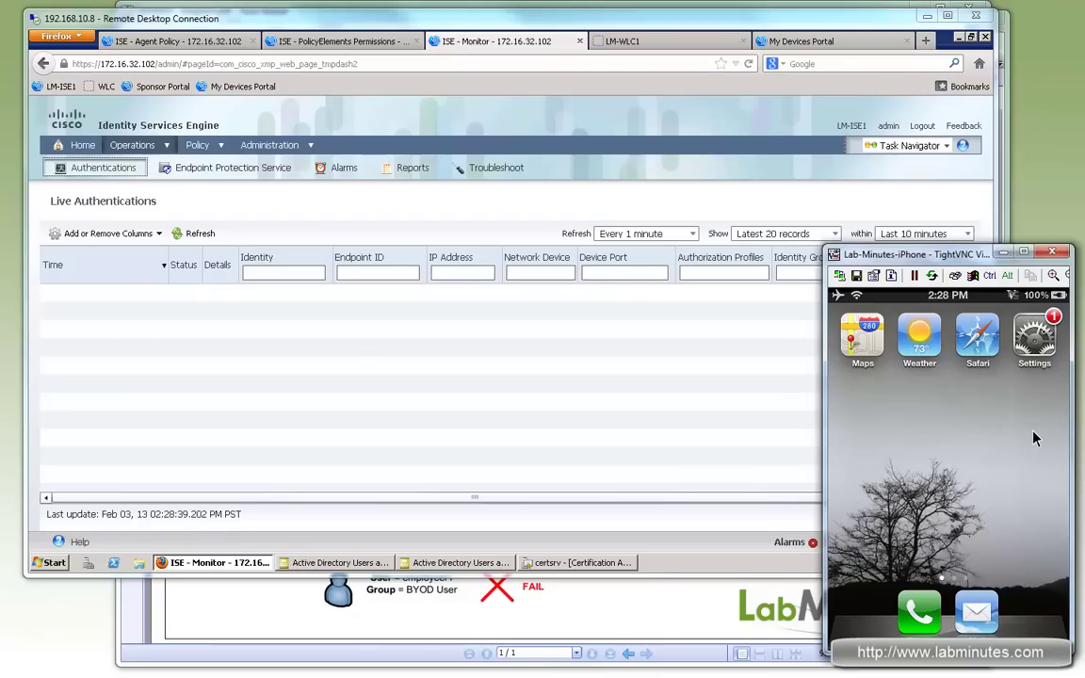
pyautogui.click(1041, 340)
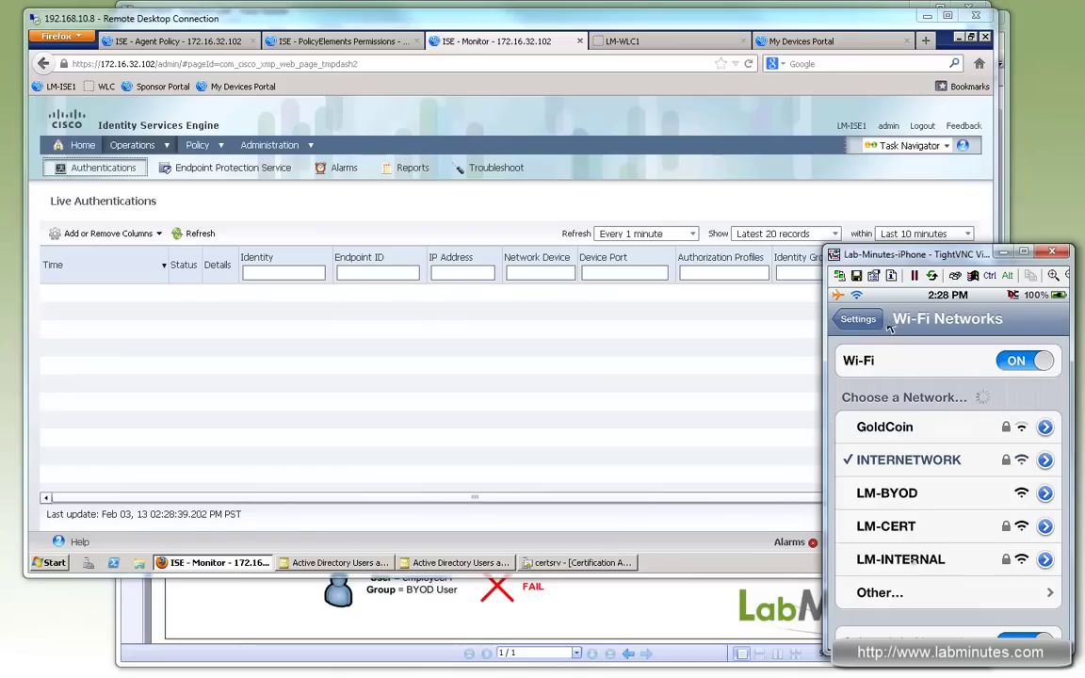
pyautogui.click(918, 504)
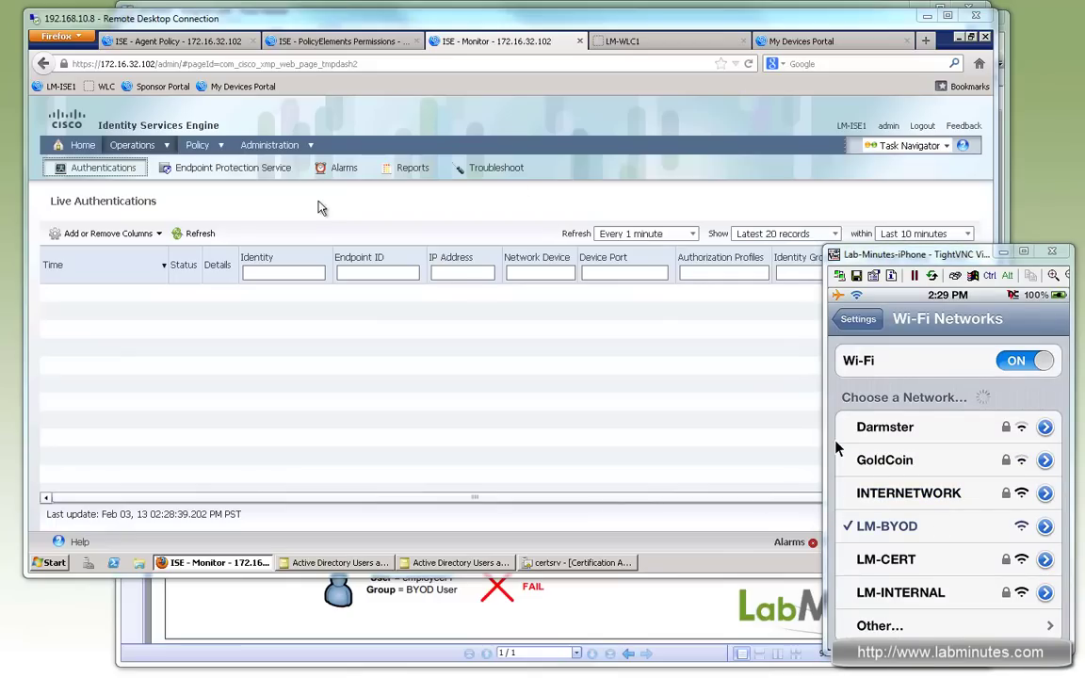
pyautogui.click(514, 337)
# Step: Refresh Live Authentications to show the iPhone's failed and passed LM-WLAN-CWA records
pyautogui.click(203, 236)
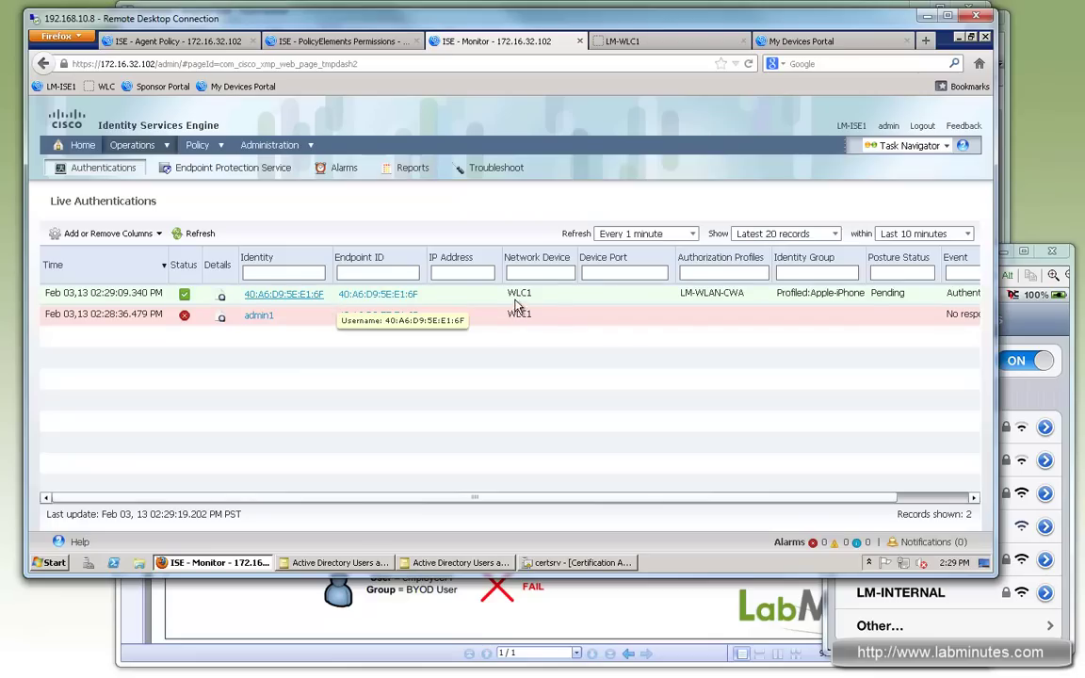
pyautogui.moveTo(500, 296)
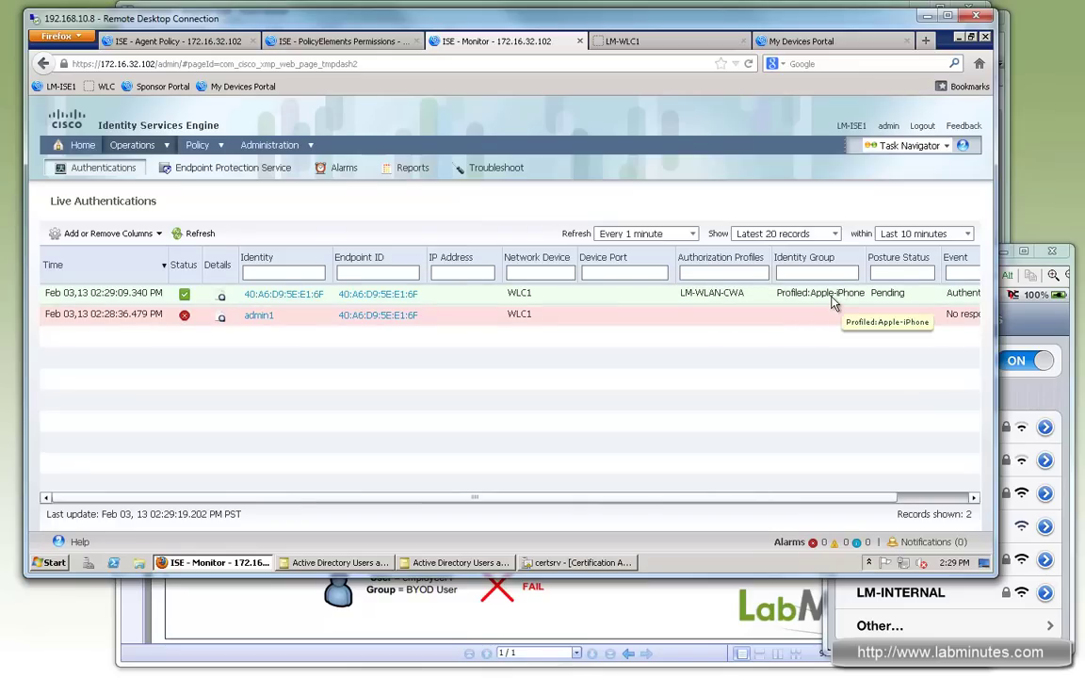
pyautogui.click(1065, 363)
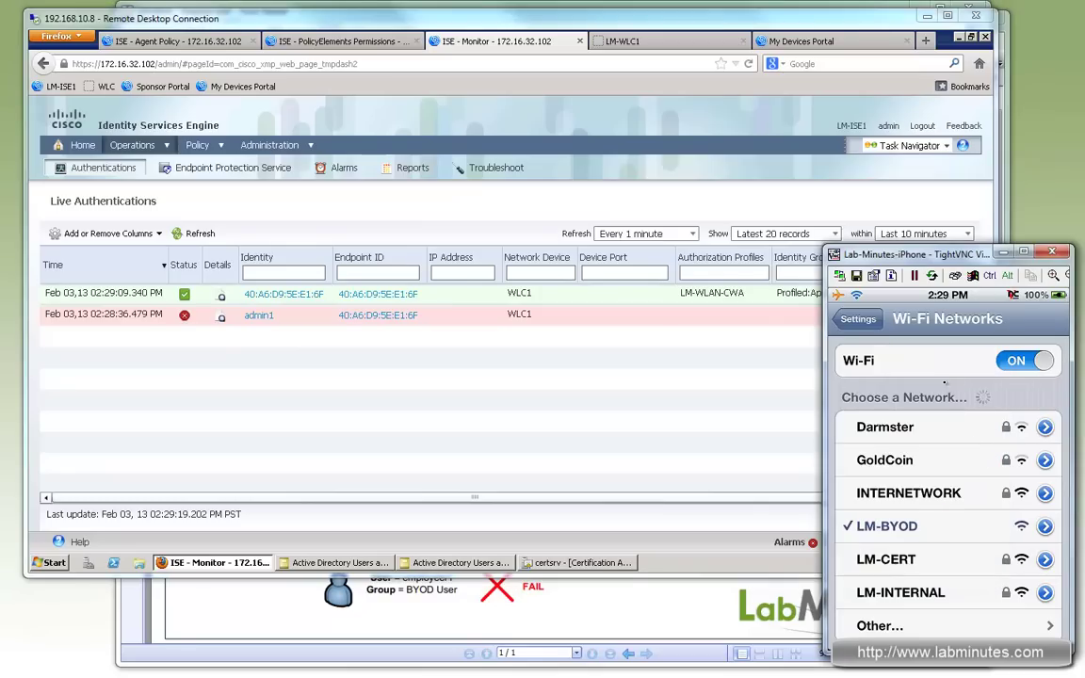
# Step: Browse to cisco.com in iPhone Safari, getting redirected to the ISE Guest Portal
pyautogui.rightClick(988, 403)
pyautogui.click(978, 337)
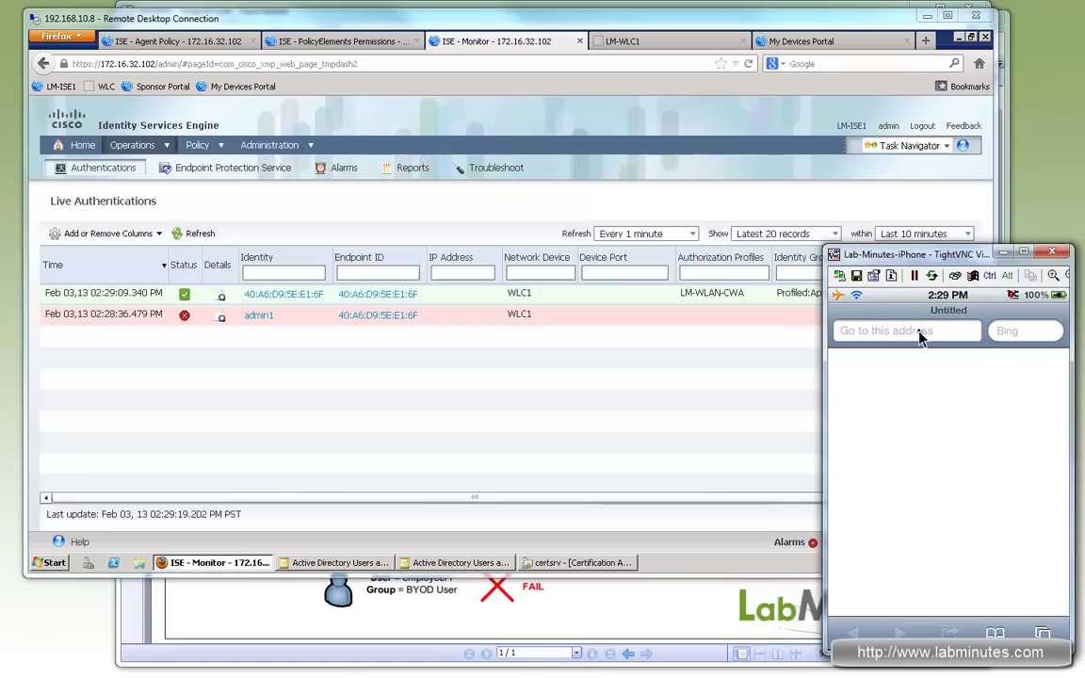
pyautogui.click(920, 335)
pyautogui.write('cisco.com')
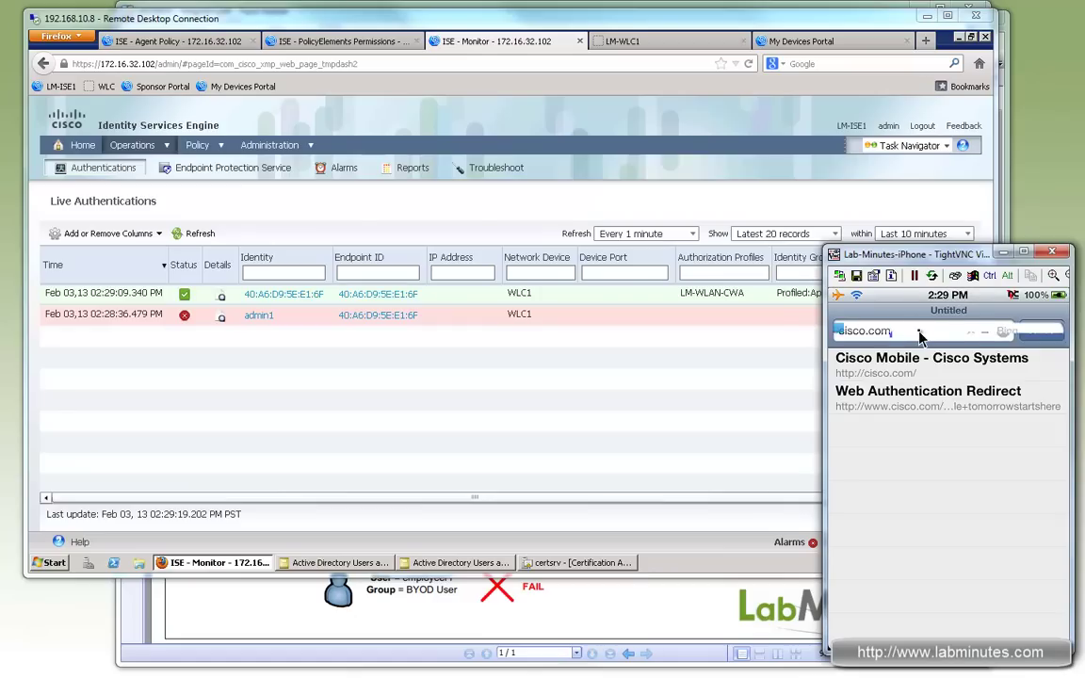
pyautogui.press('Return')
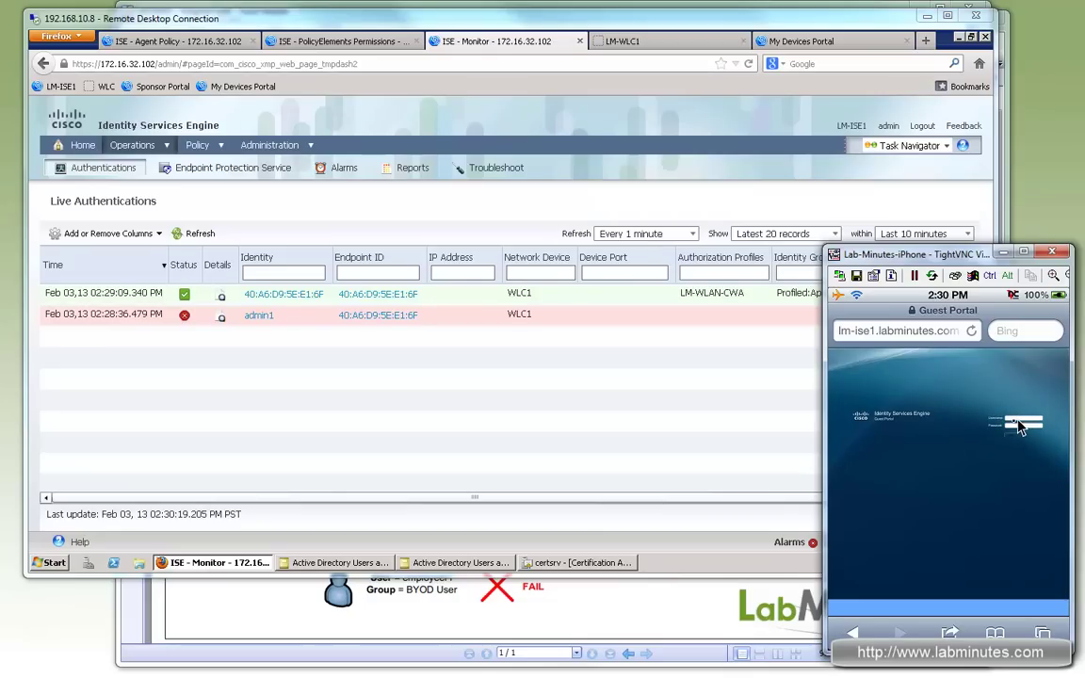
# Step: Enter admin1 as the Guest Portal username
pyautogui.click(1020, 423)
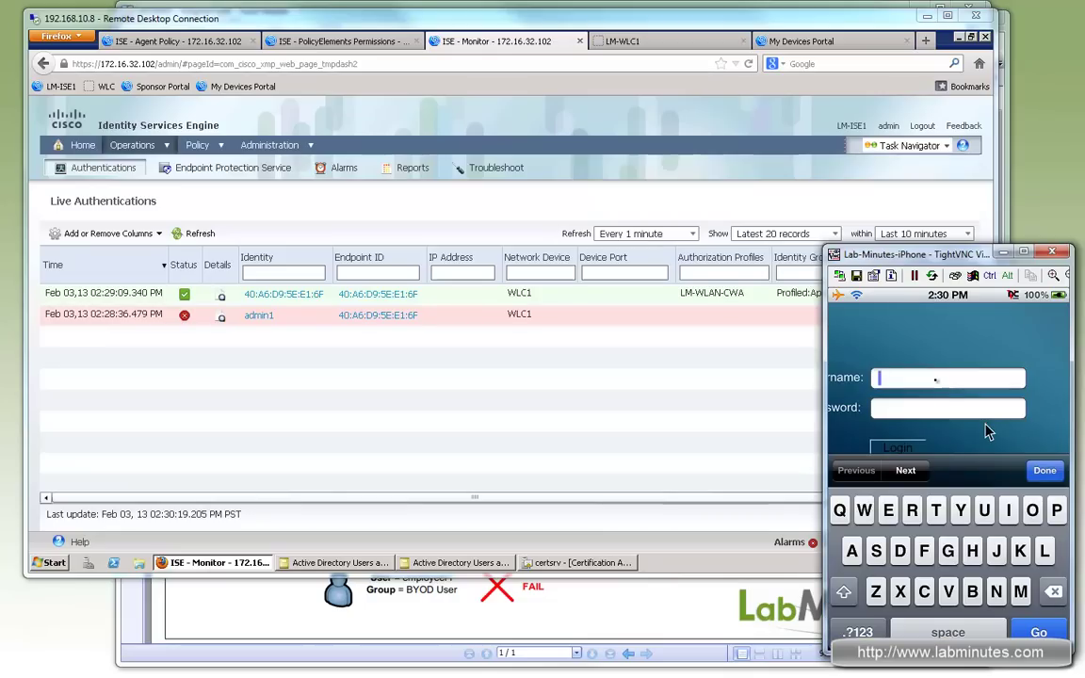
pyautogui.click(936, 381)
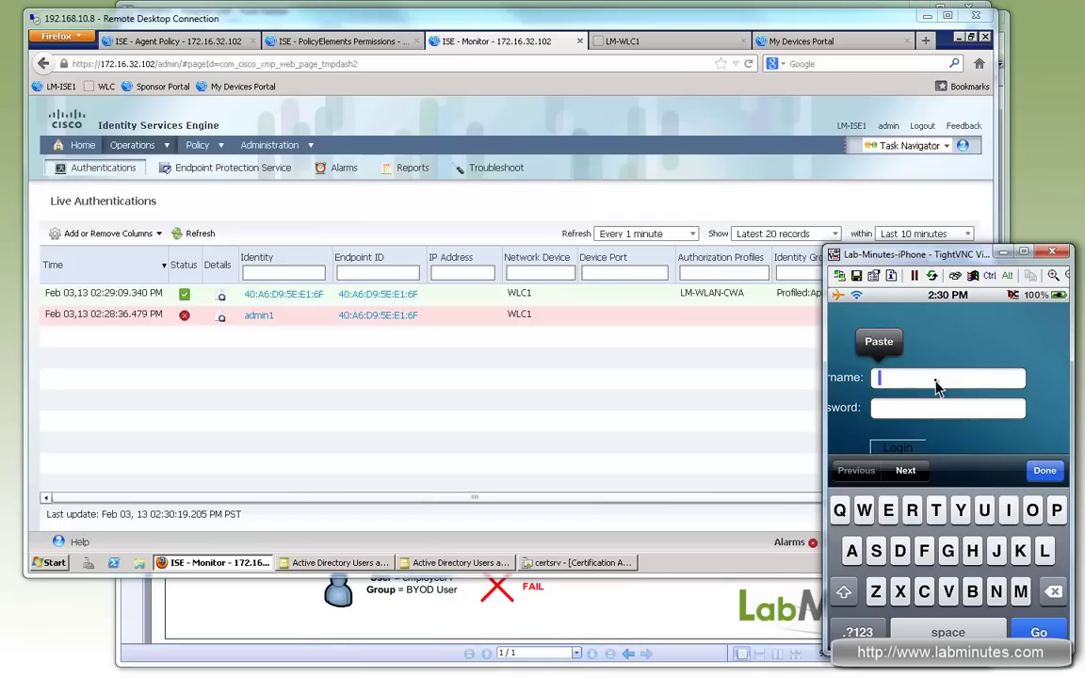
pyautogui.write('admin')
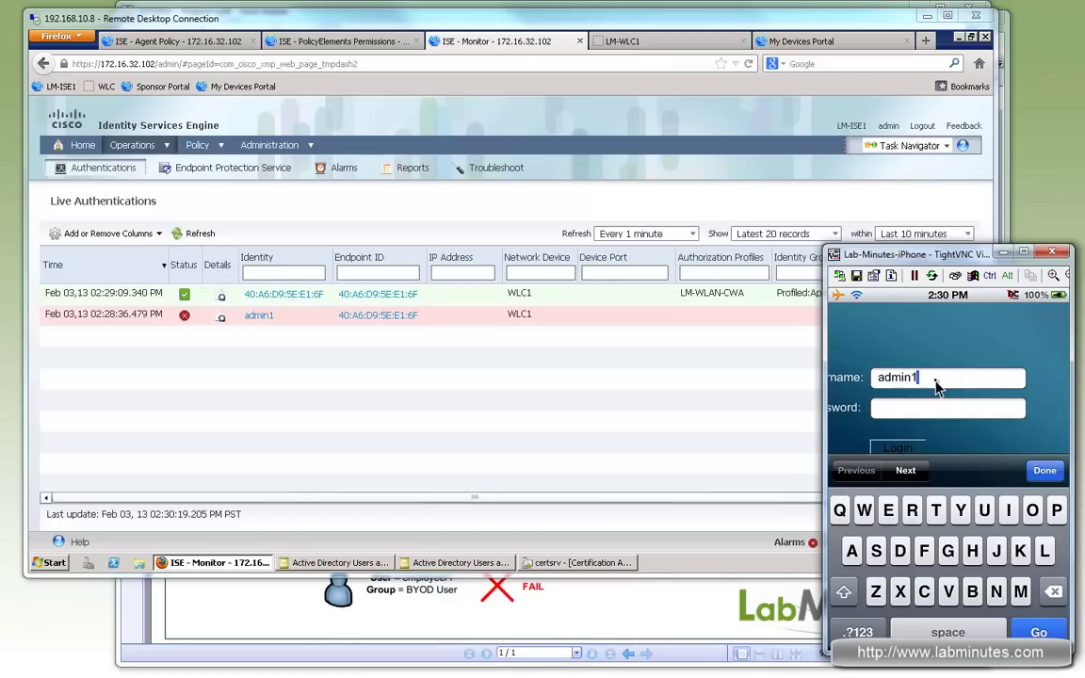
pyautogui.write('1')
pyautogui.click(928, 406)
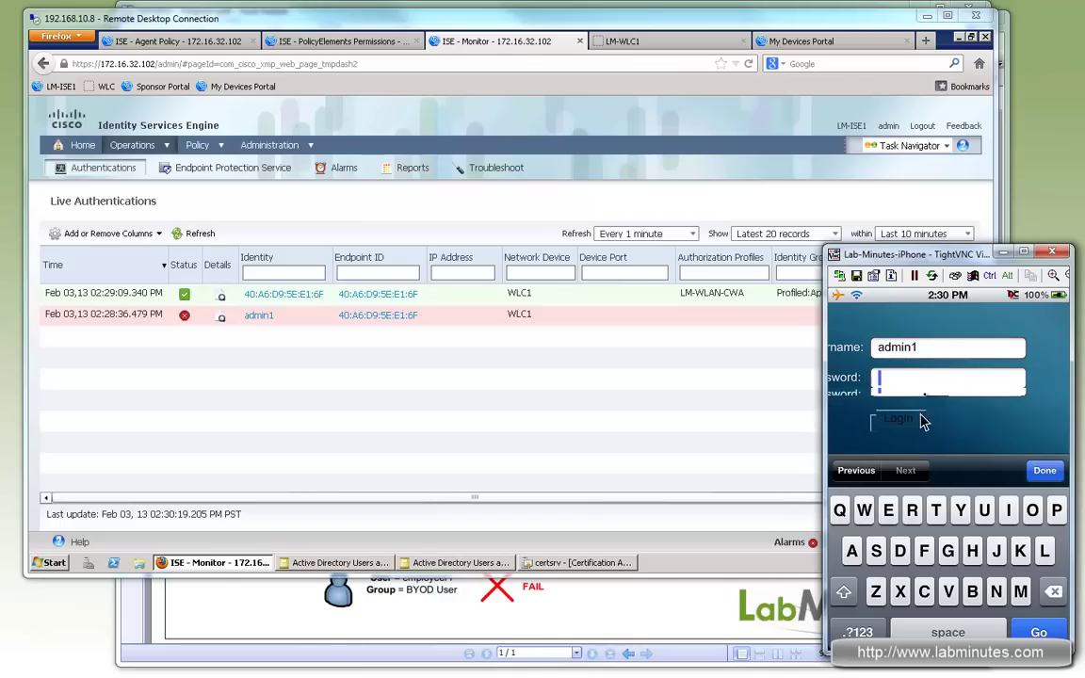
# Step: Log in with the password and install the LM-ROOT-CA certificate profile as trusted
pyautogui.write('cisco')
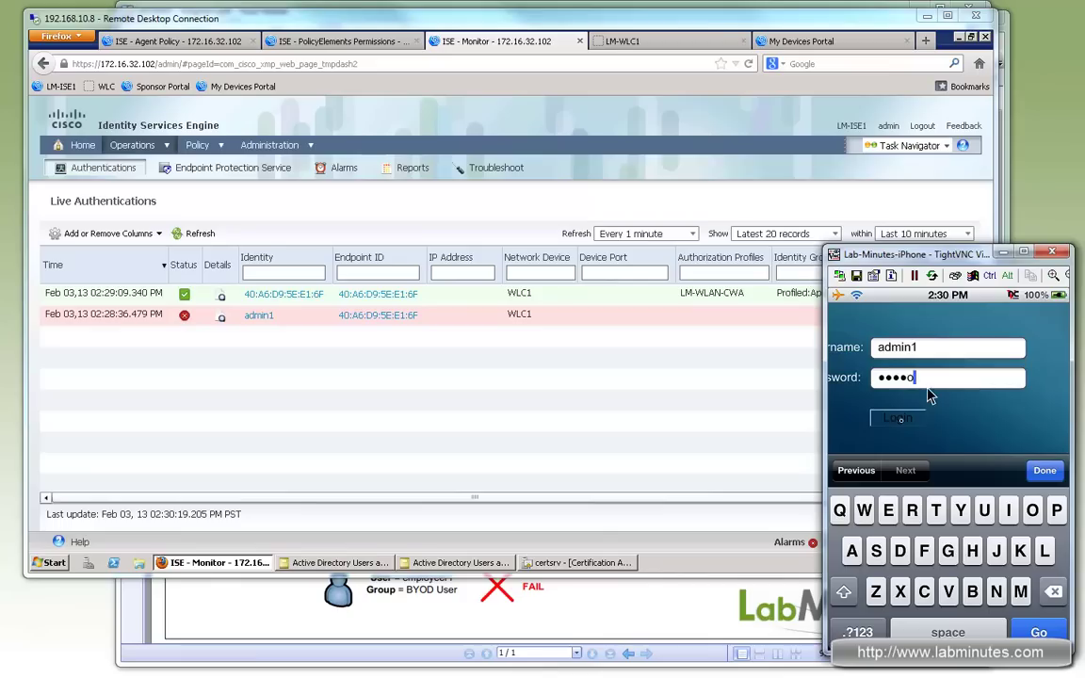
pyautogui.click(900, 420)
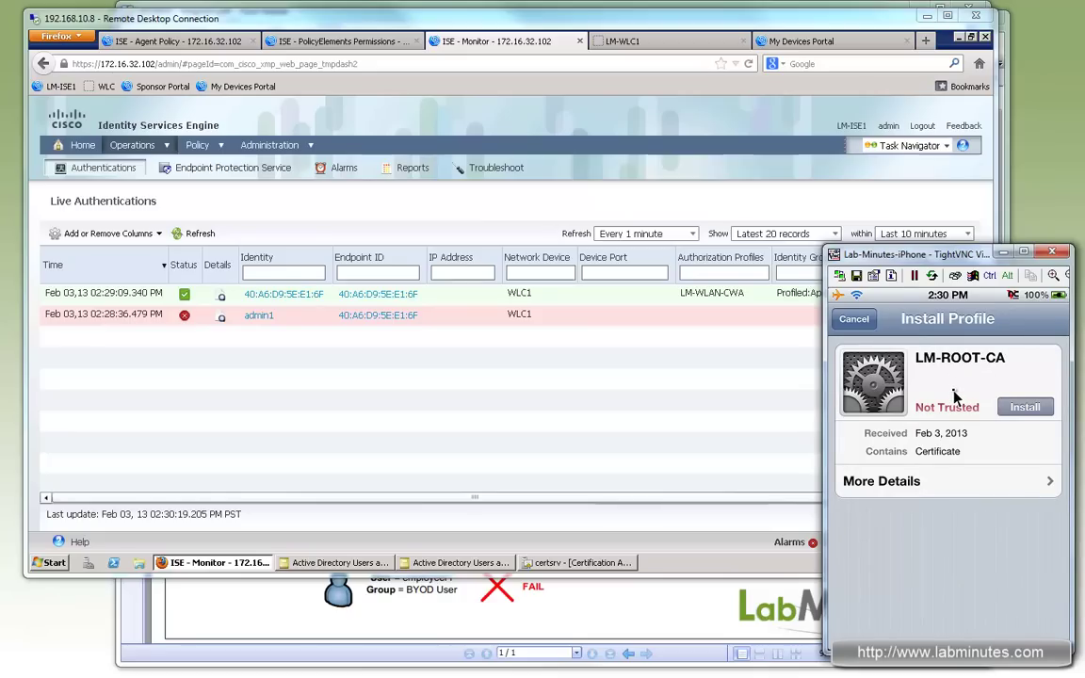
pyautogui.click(1023, 408)
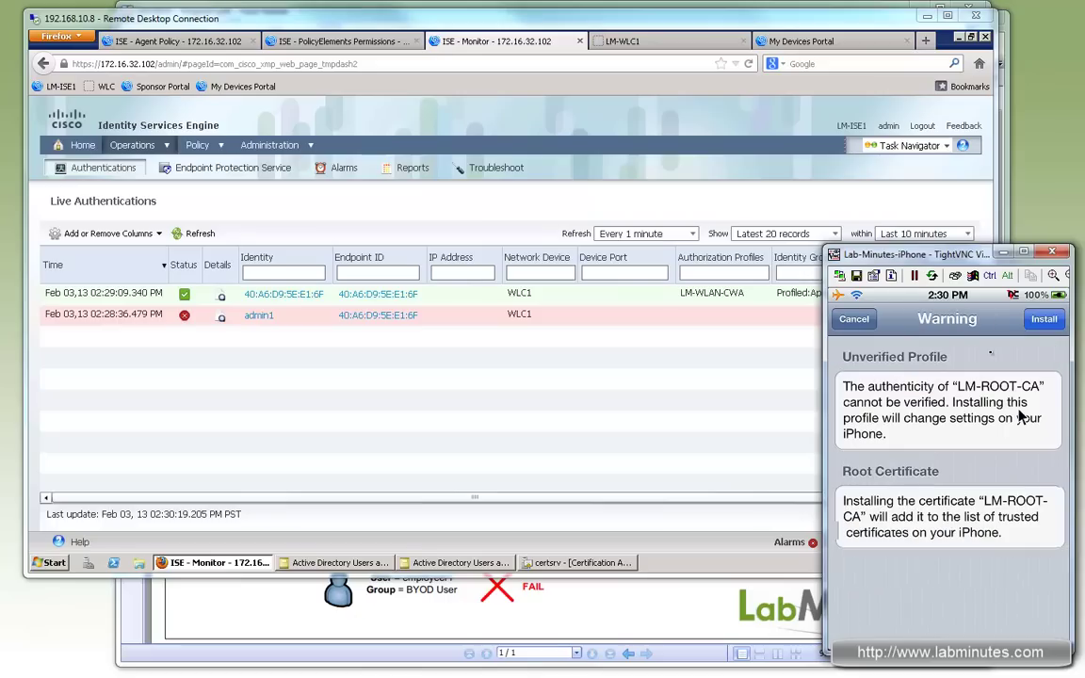
pyautogui.click(1041, 321)
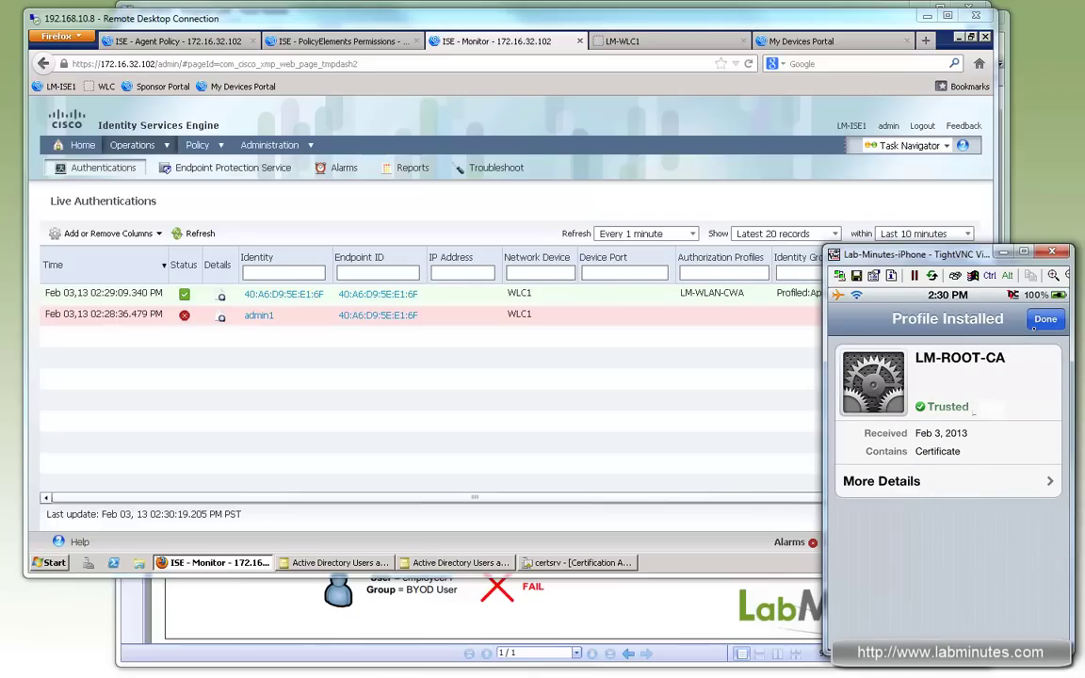
pyautogui.click(1043, 323)
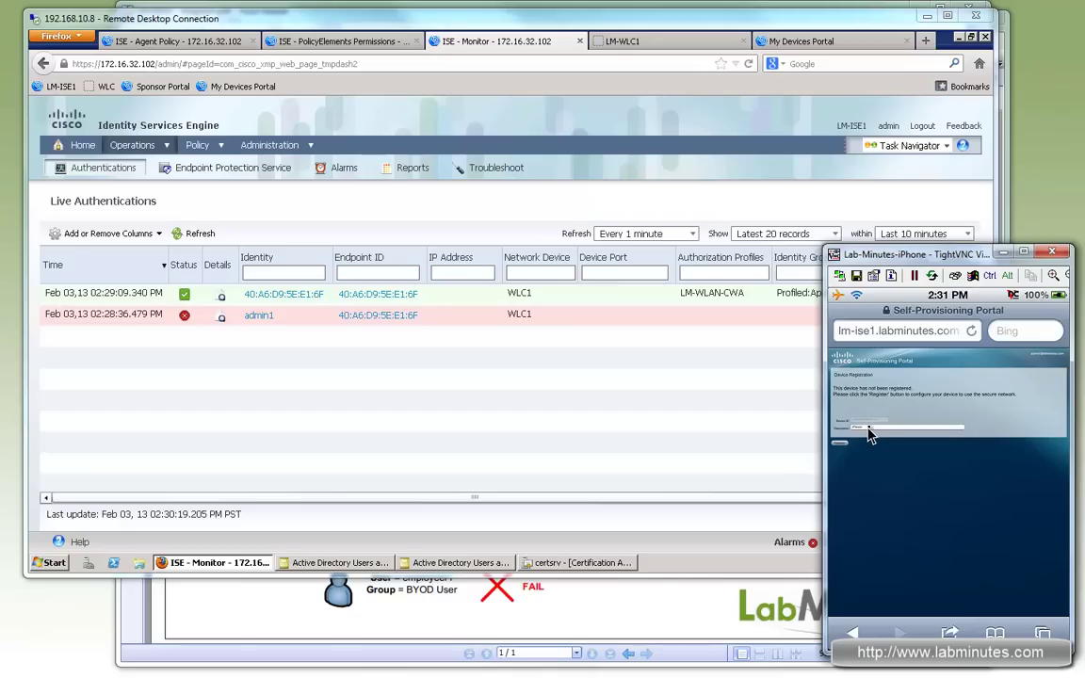
# Step: Correct the device description to 'iPhone' and register it on the Self-Provisioning Portal
pyautogui.click(868, 429)
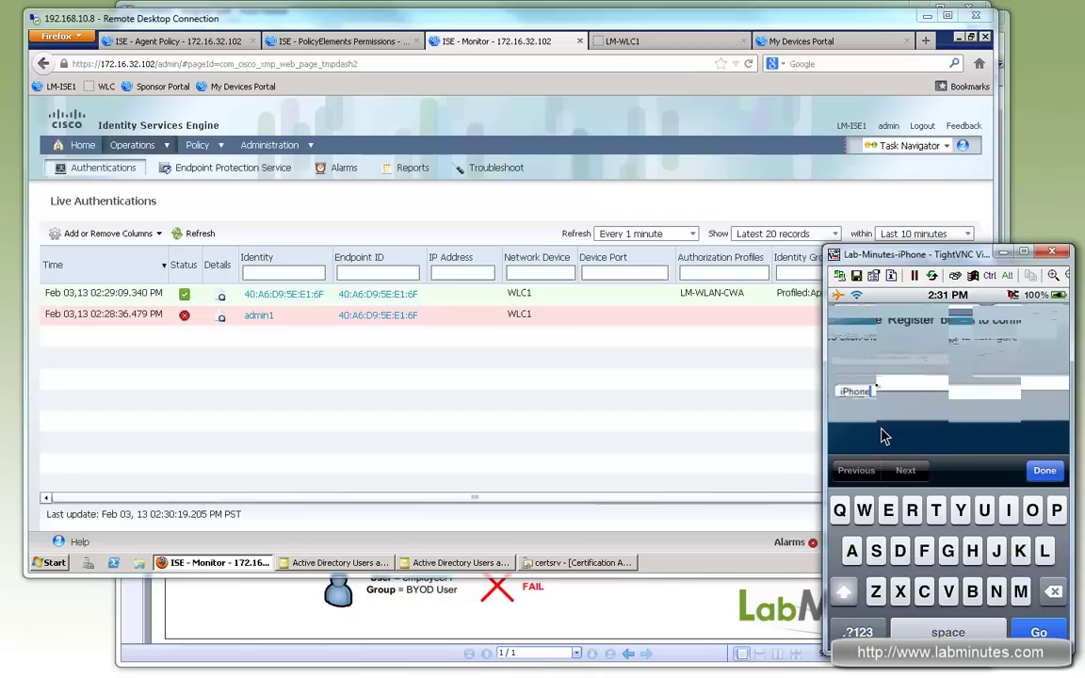
pyautogui.press('BackSpace')
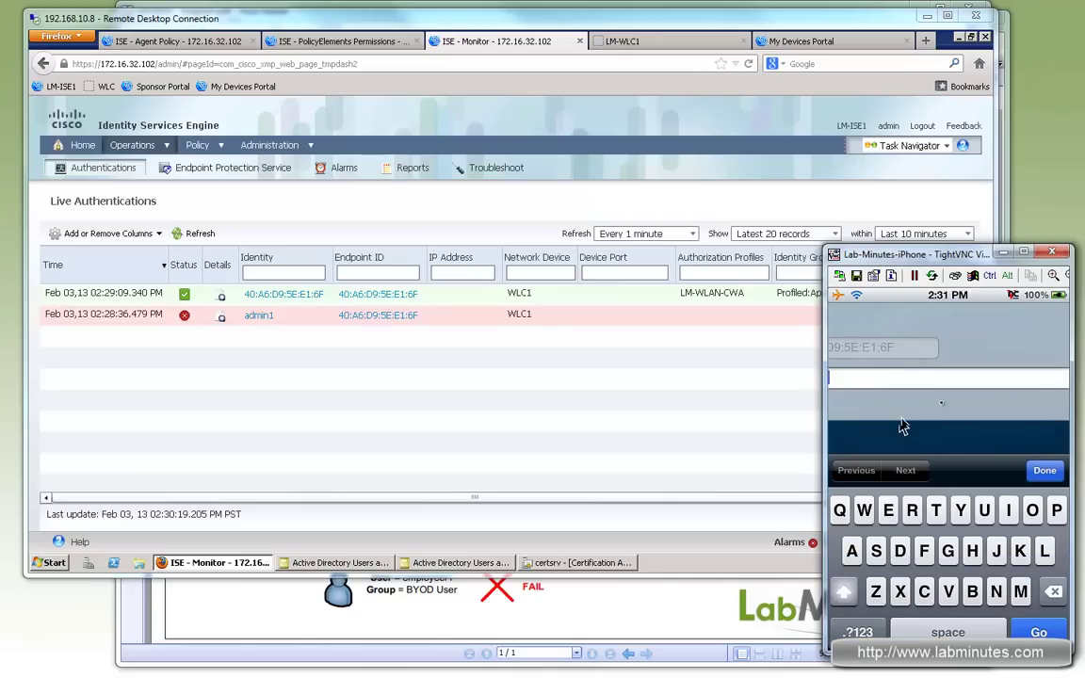
pyautogui.write('e')
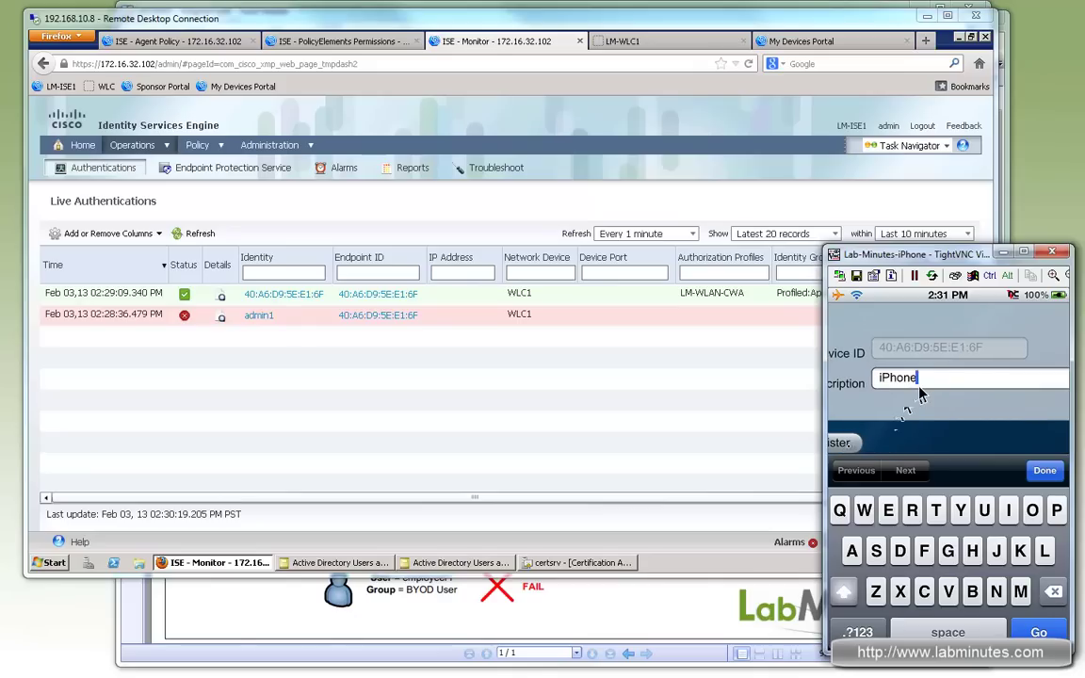
pyautogui.click(848, 447)
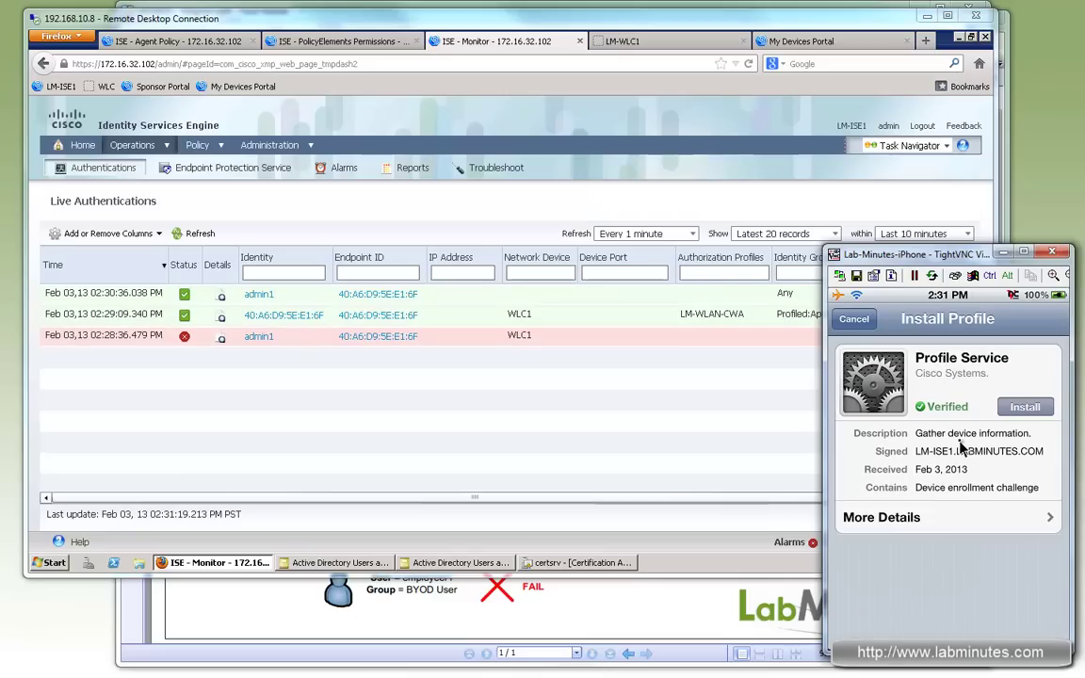
# Step: Install the Cisco Profile Service enrollment profile and view the resulting LM-WLAN-TLS profile contents
pyautogui.click(1017, 417)
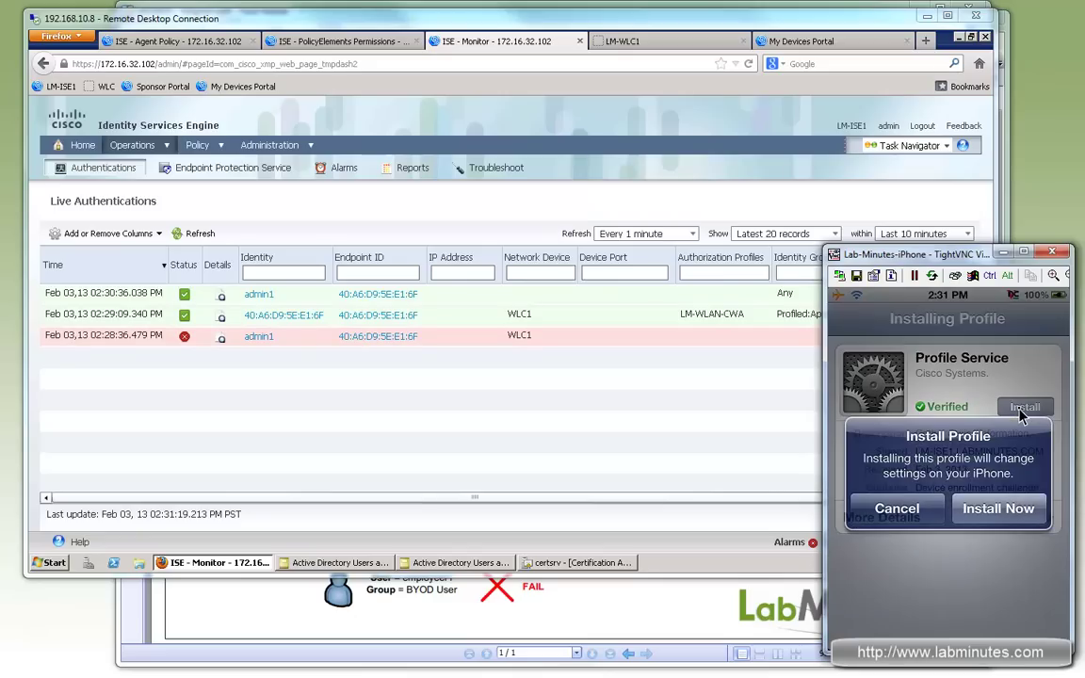
pyautogui.click(1000, 508)
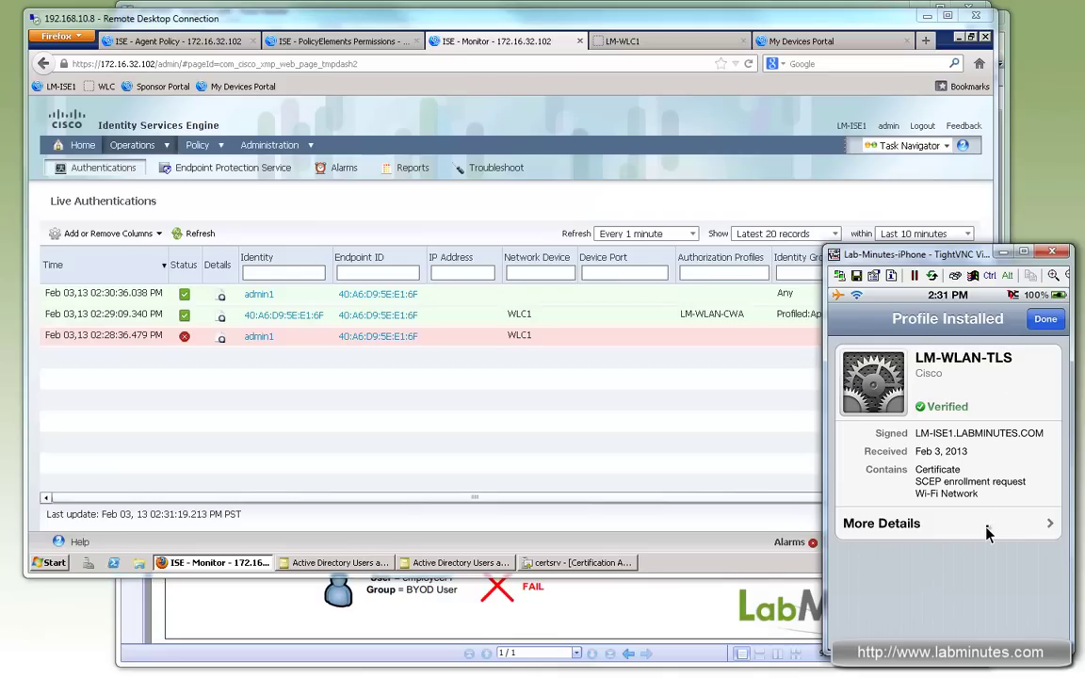
pyautogui.click(920, 524)
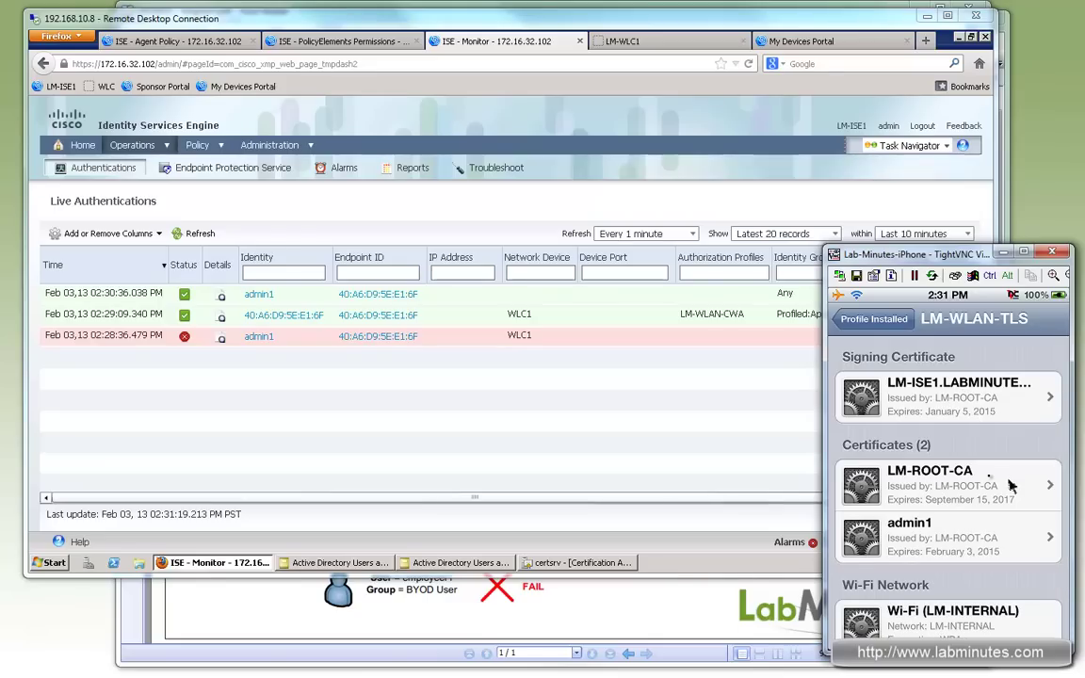
# Step: Inspect the admin1 certificate details, then return to the Profile Installed summary
pyautogui.click(939, 543)
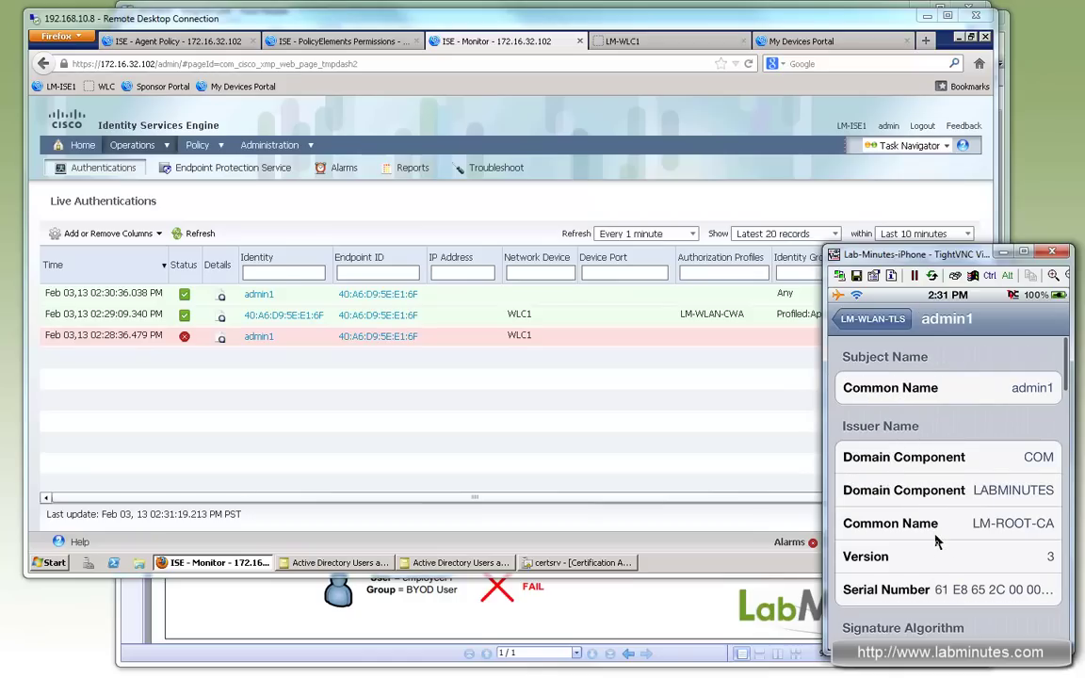
pyautogui.scroll(-3, 937, 541)
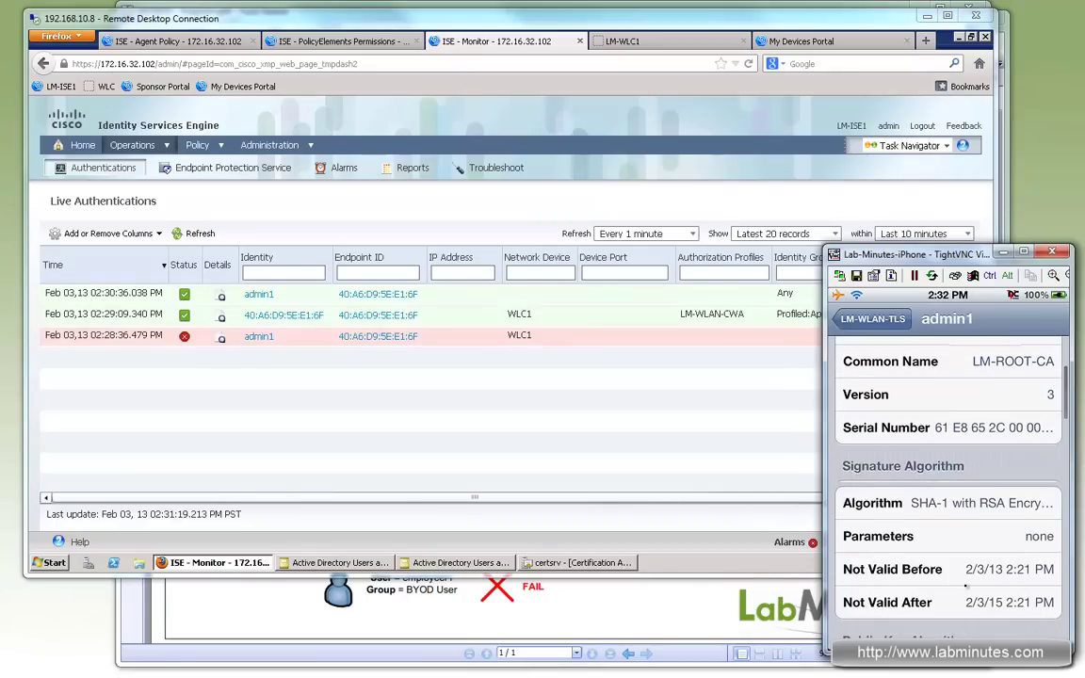
pyautogui.moveTo(965, 584); pyautogui.dragTo(979, 418)
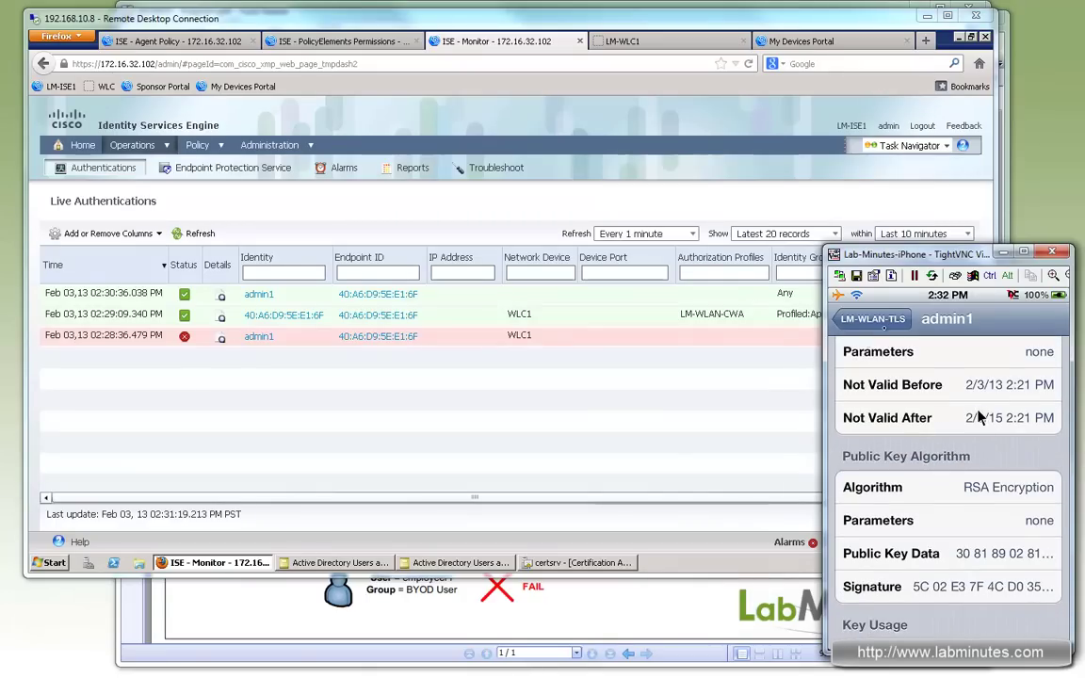
pyautogui.click(873, 320)
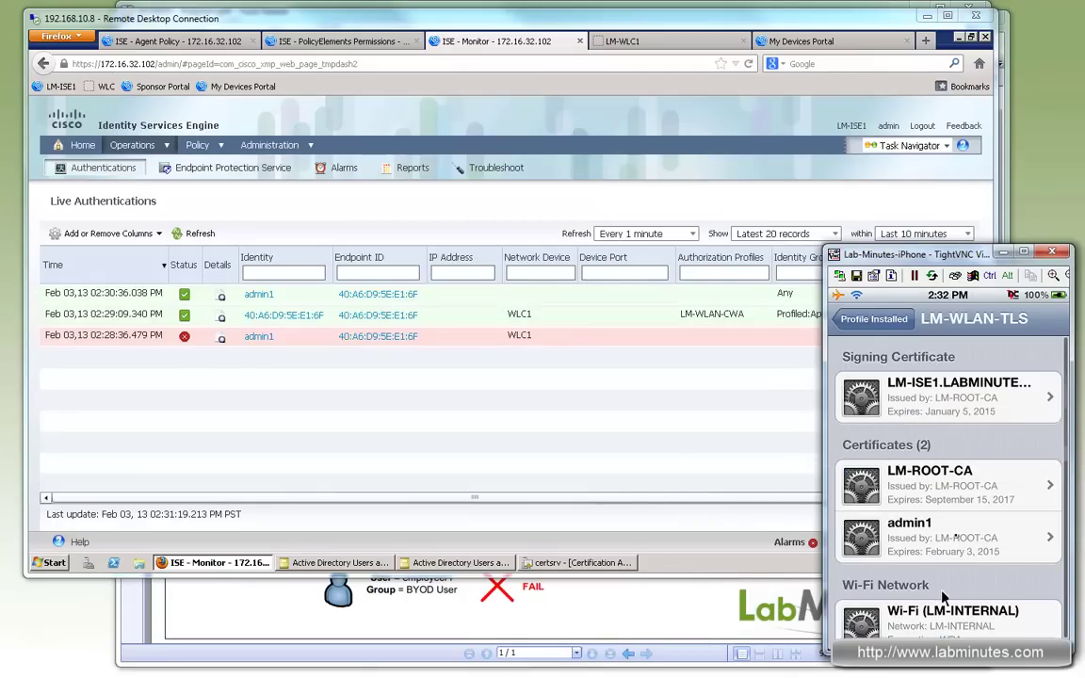
pyautogui.scroll(-1, 946, 603)
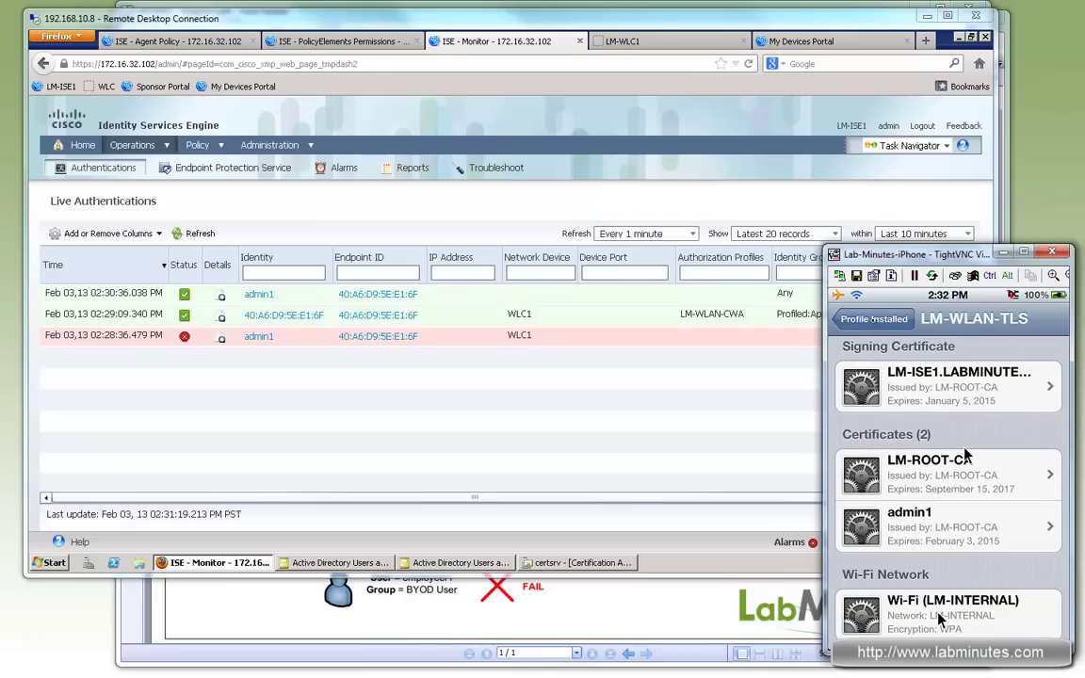
pyautogui.click(872, 319)
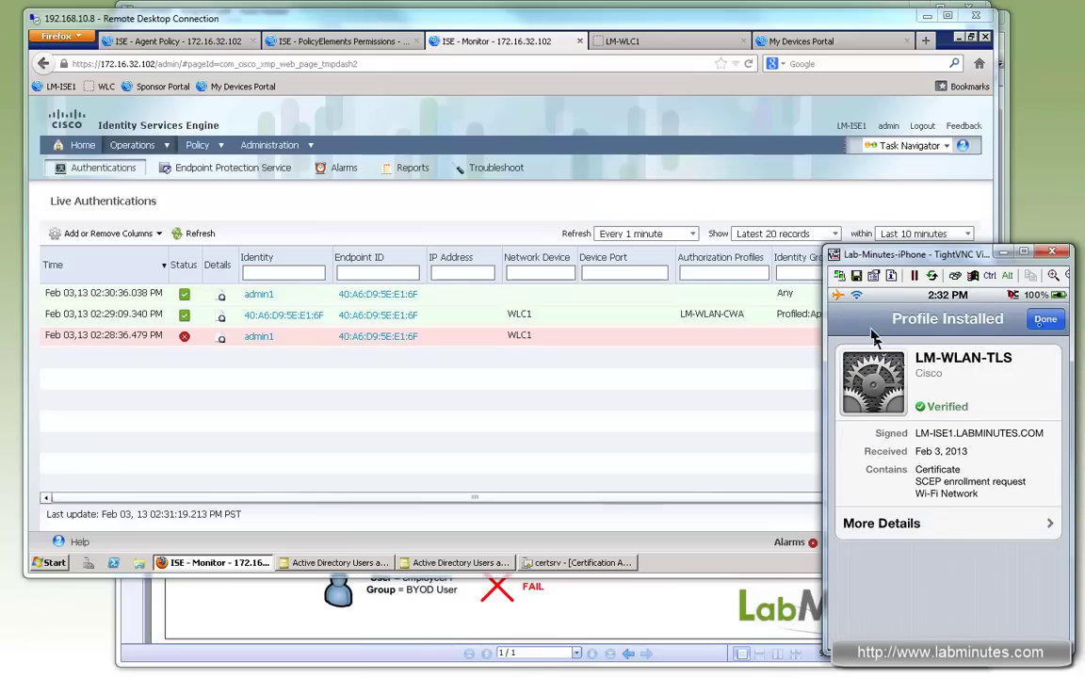
# Step: Close the profile installer and open iPhone Settings, backing out to the General page
pyautogui.click(1046, 319)
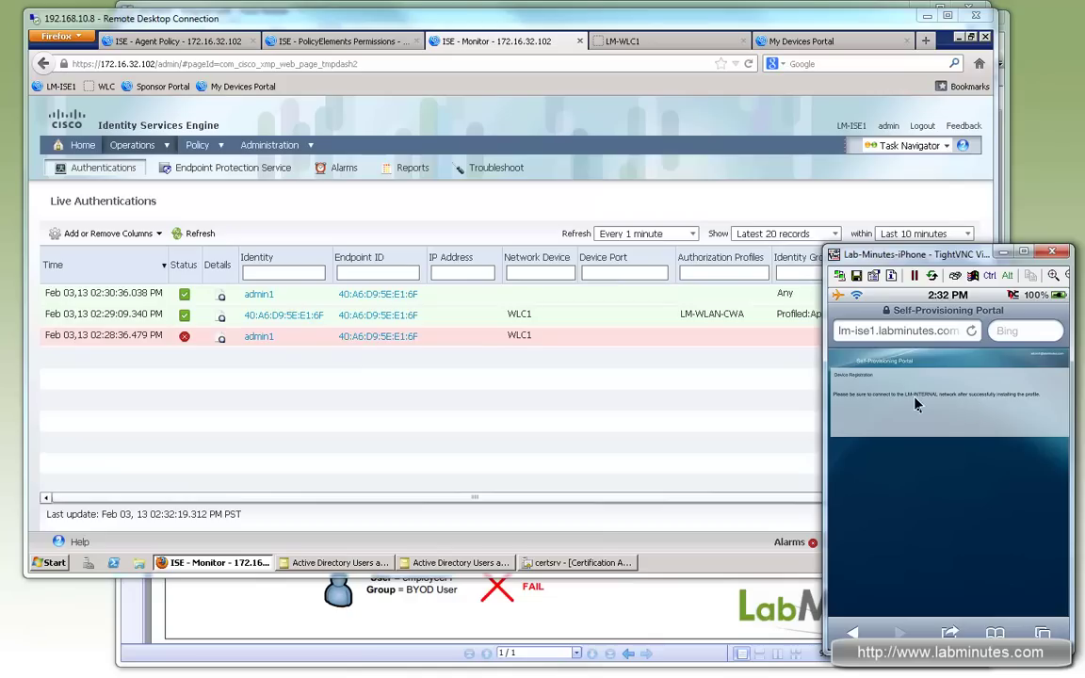
pyautogui.rightClick(923, 420)
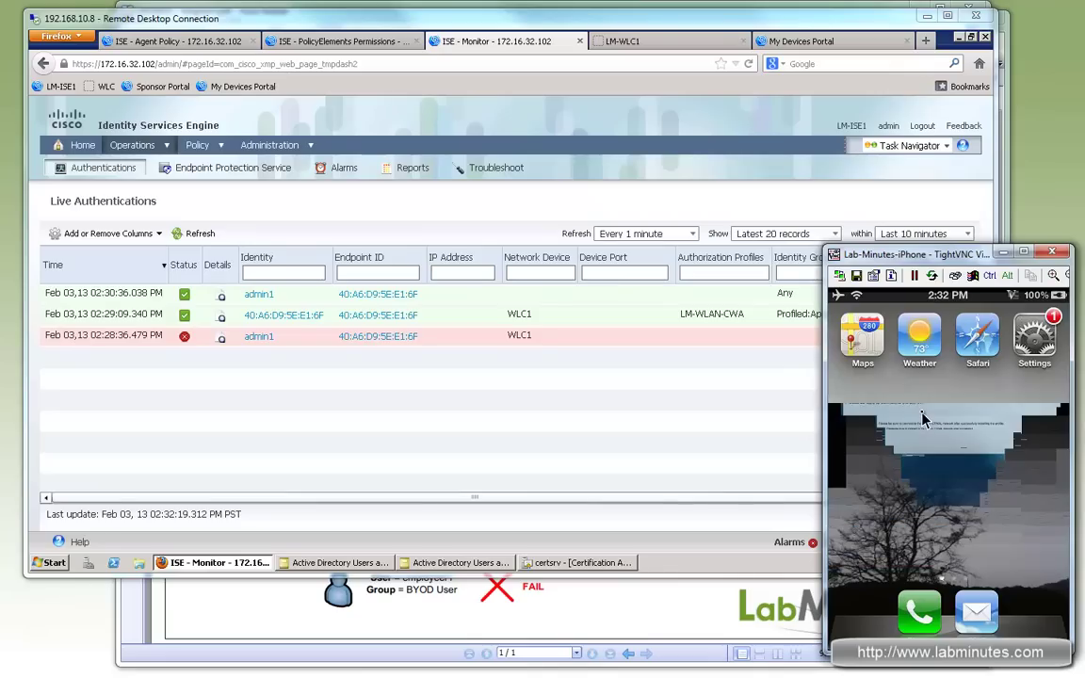
pyautogui.click(1012, 360)
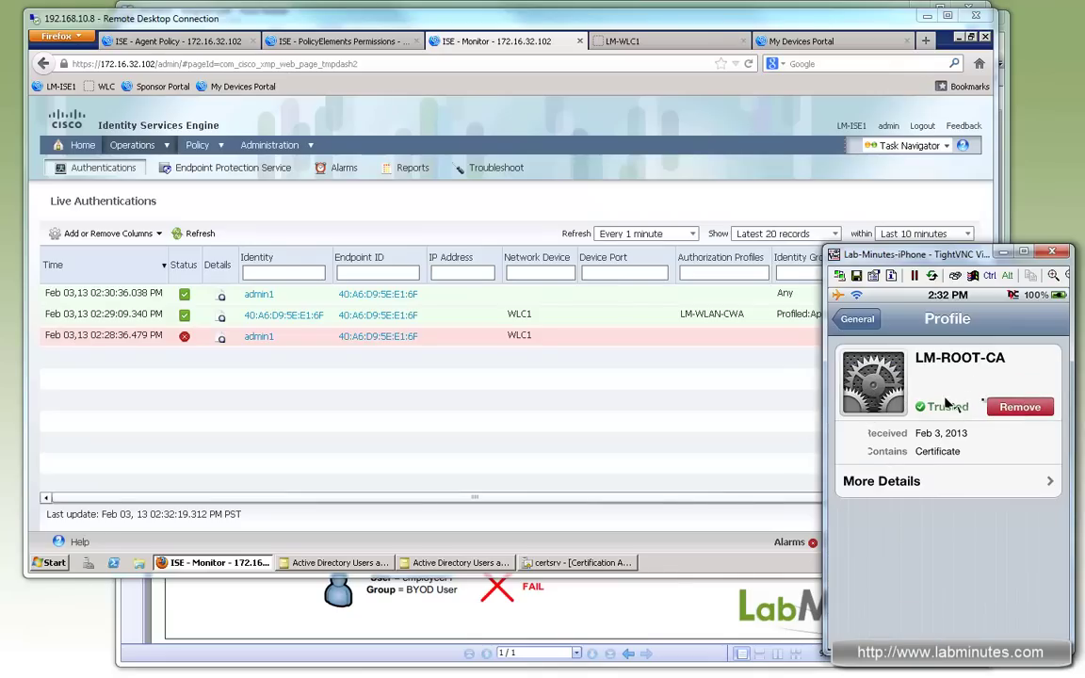
pyautogui.click(858, 321)
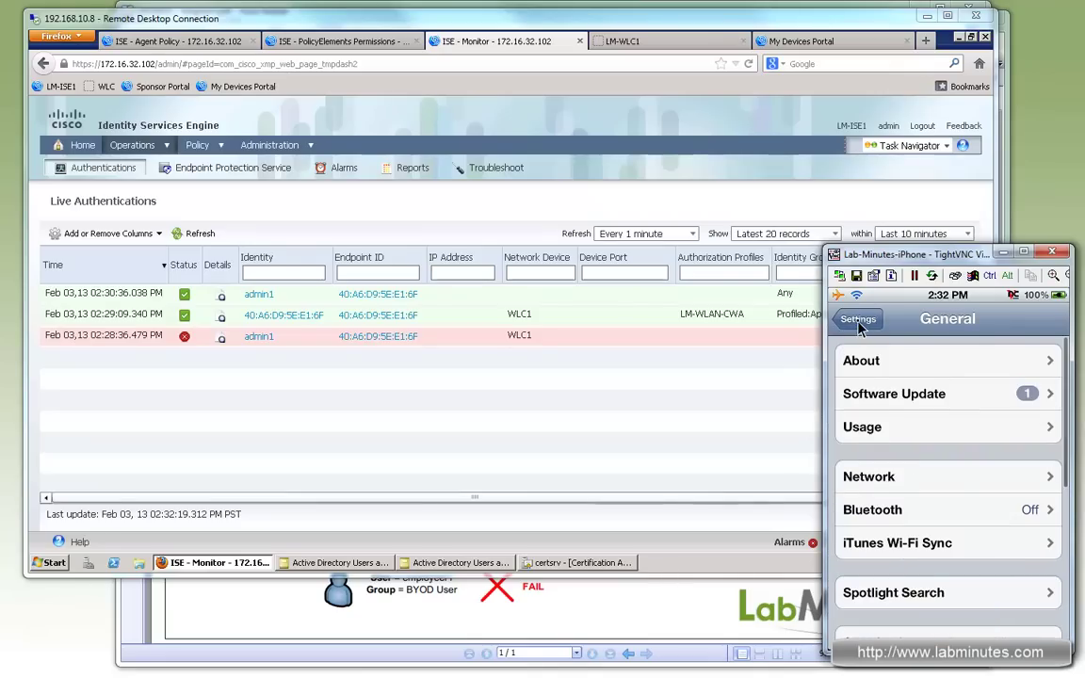
# Step: Connect the iPhone to the LM-INTERNAL Wi-Fi network
pyautogui.click(858, 322)
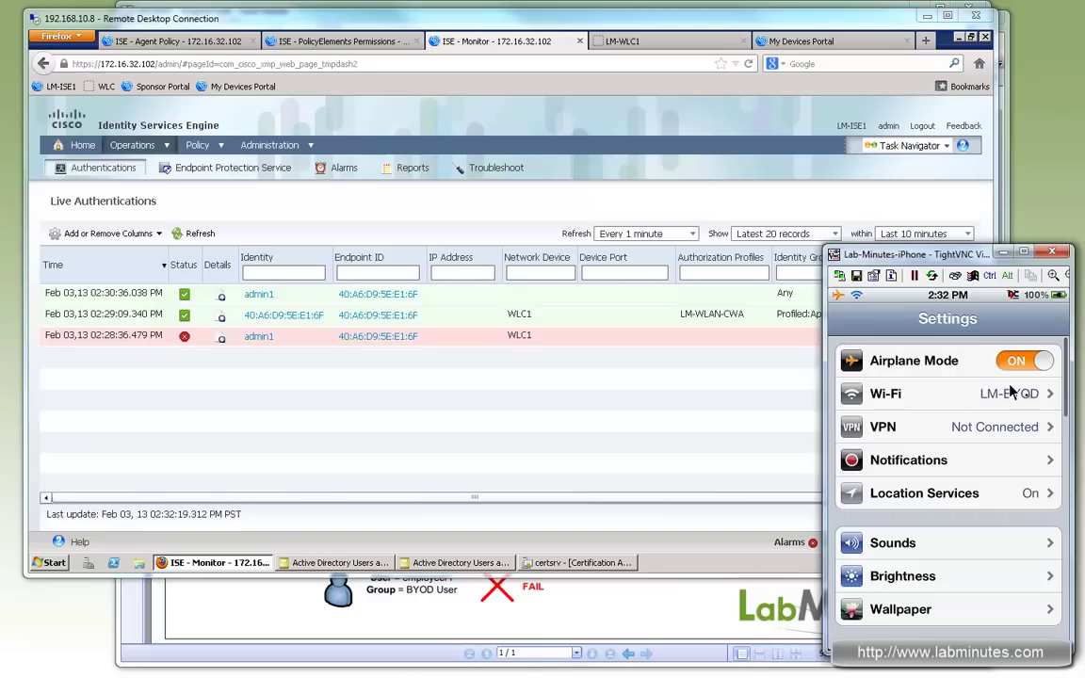
pyautogui.click(1026, 400)
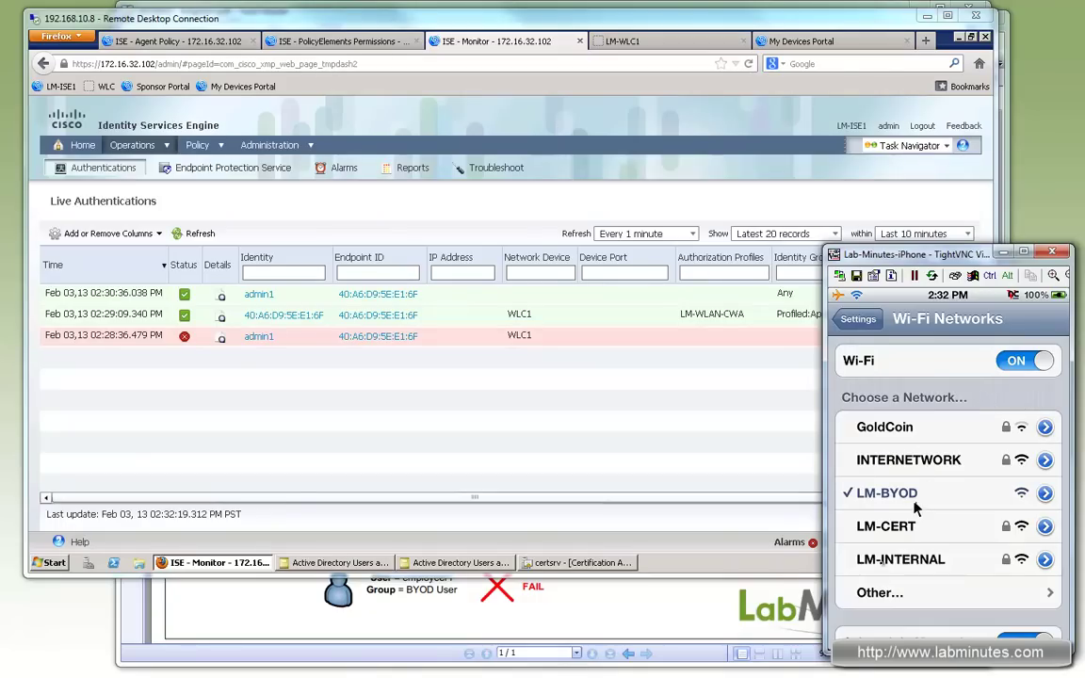
pyautogui.click(891, 563)
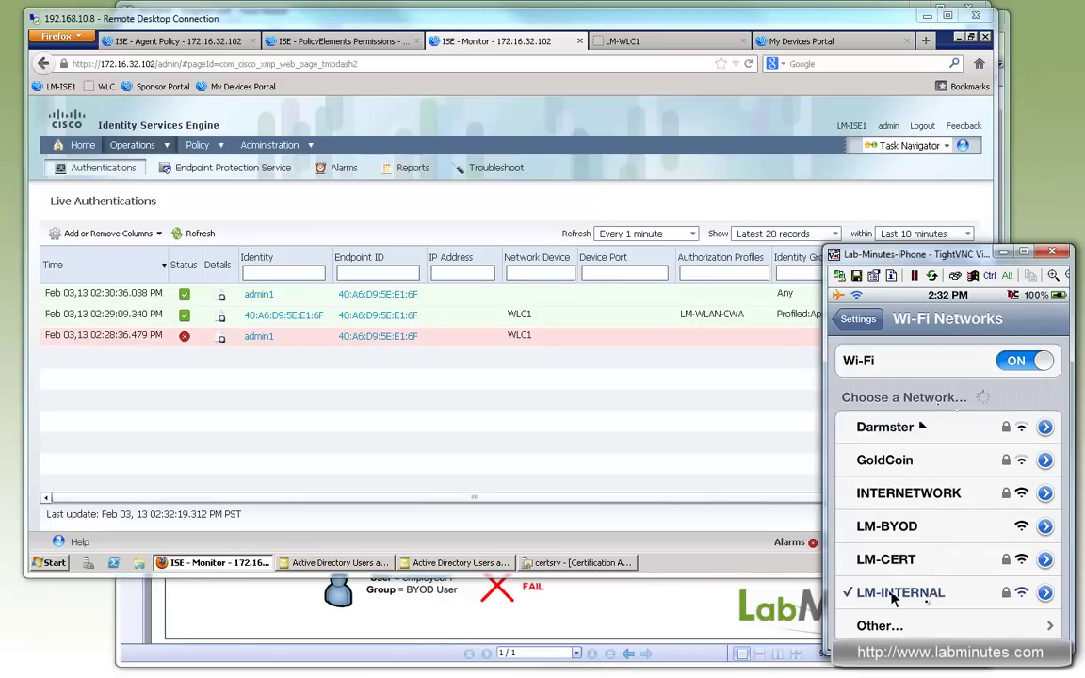
# Step: Refresh Live Authentications to show the passed LM-WLAN-PERMIT-ALL RegisteredDevices session
pyautogui.click(193, 233)
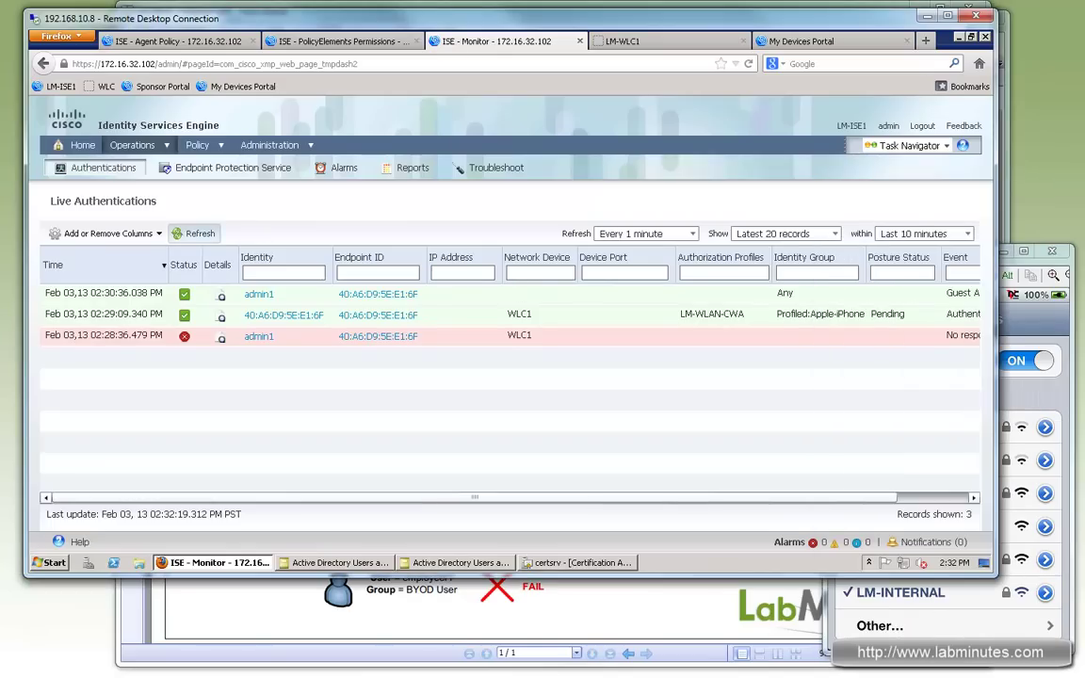
pyautogui.click(200, 234)
pyautogui.click(201, 234)
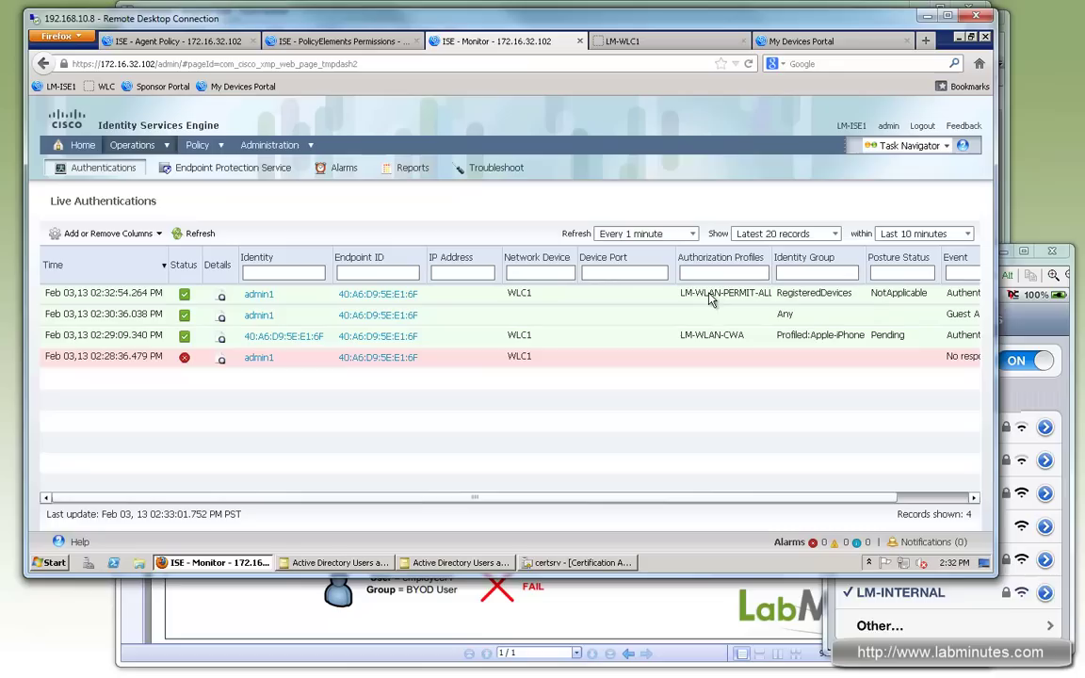
# Step: Load the Cisco website in the iPhone's Safari to confirm internet access on LM-INTERNAL
pyautogui.click(1056, 404)
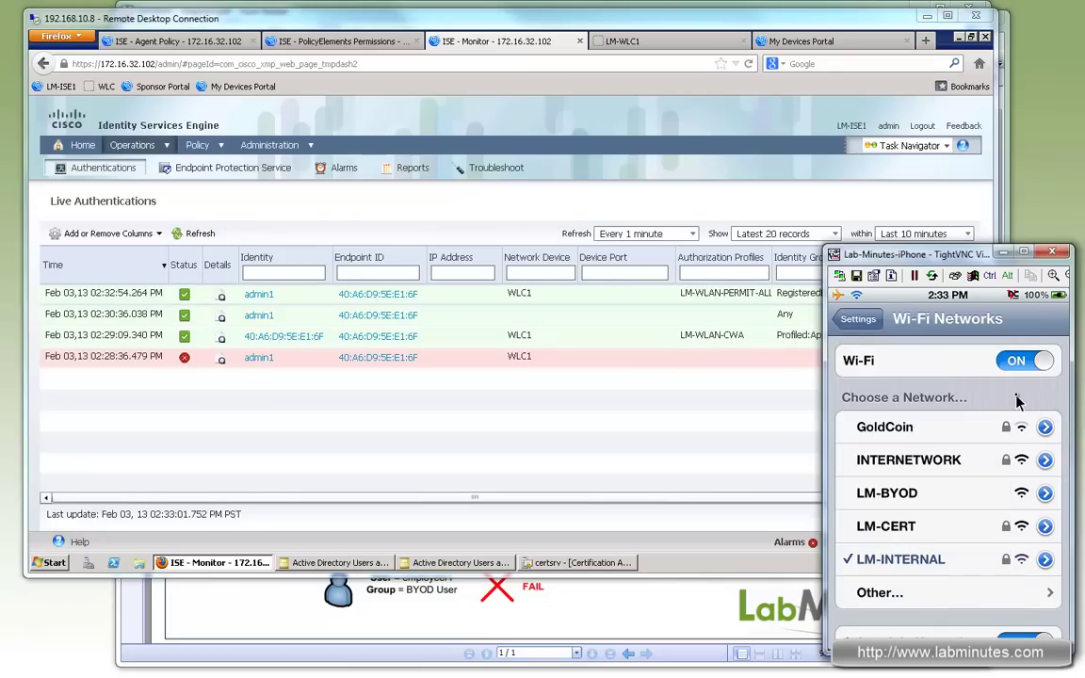
pyautogui.rightClick(1016, 403)
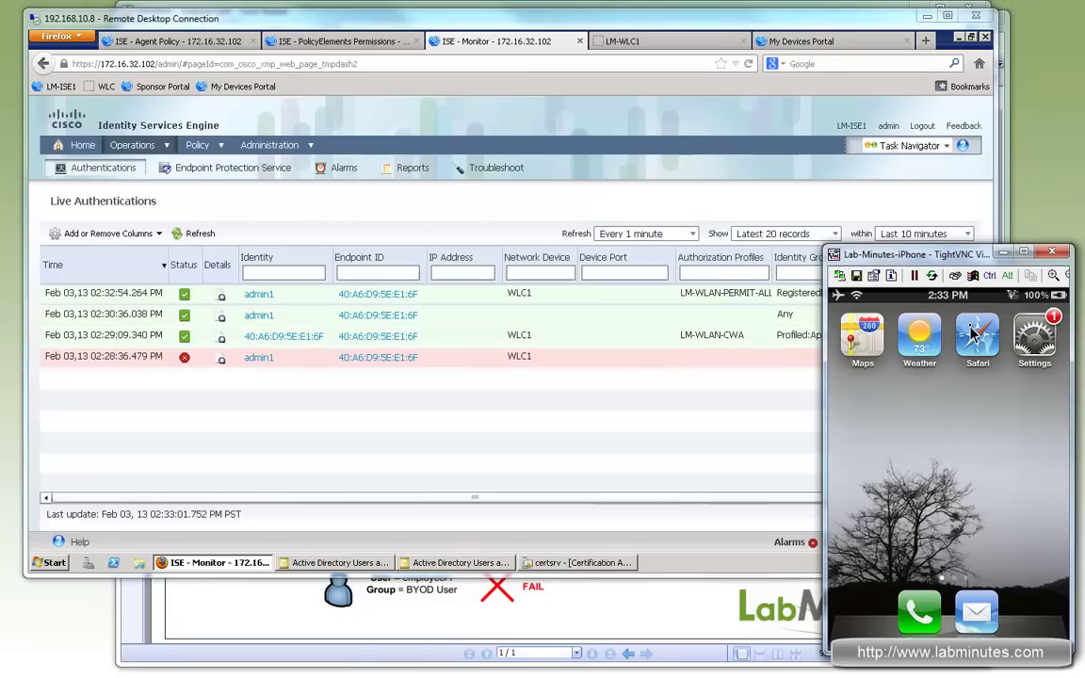
pyautogui.click(976, 334)
pyautogui.click(973, 333)
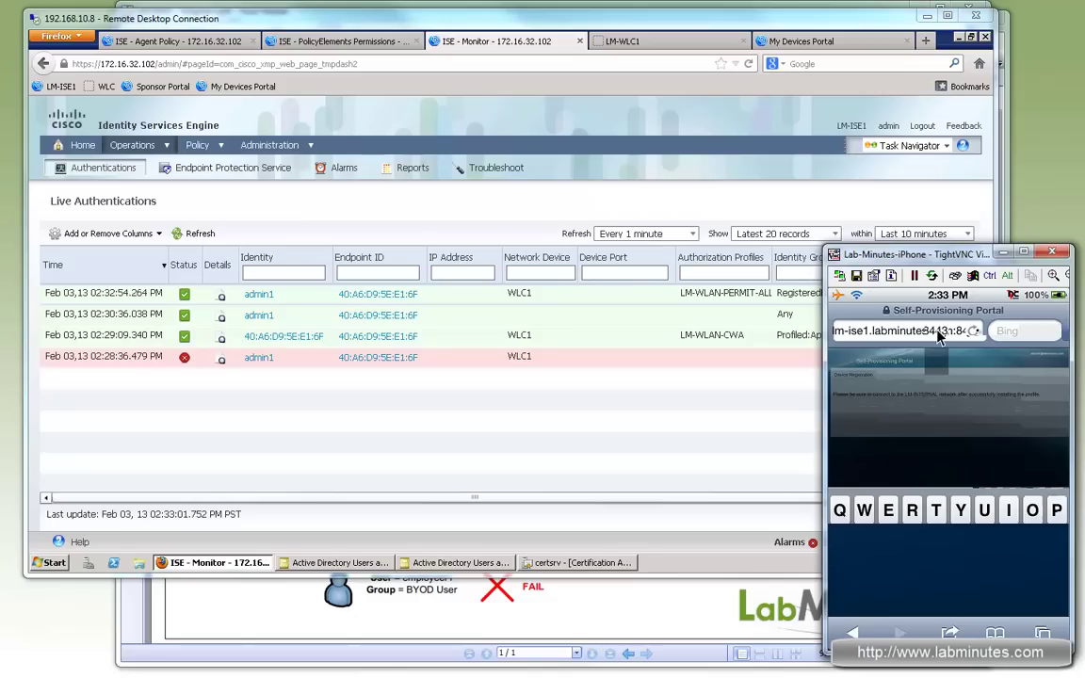
pyautogui.click(1003, 333)
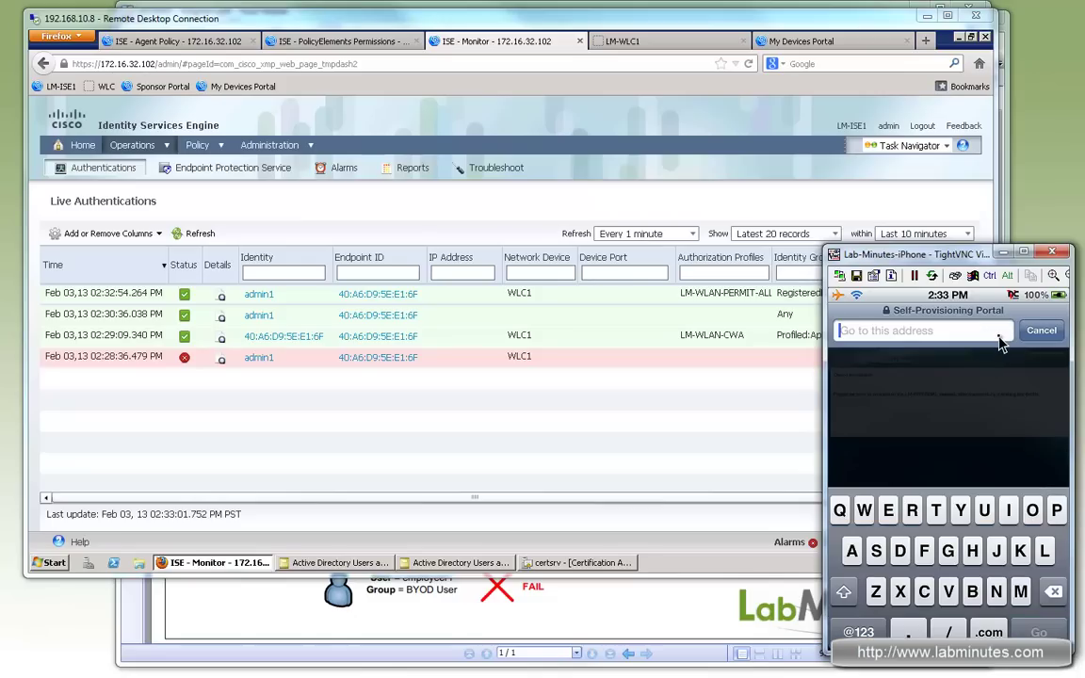
pyautogui.write('cisco')
pyautogui.press('Return')
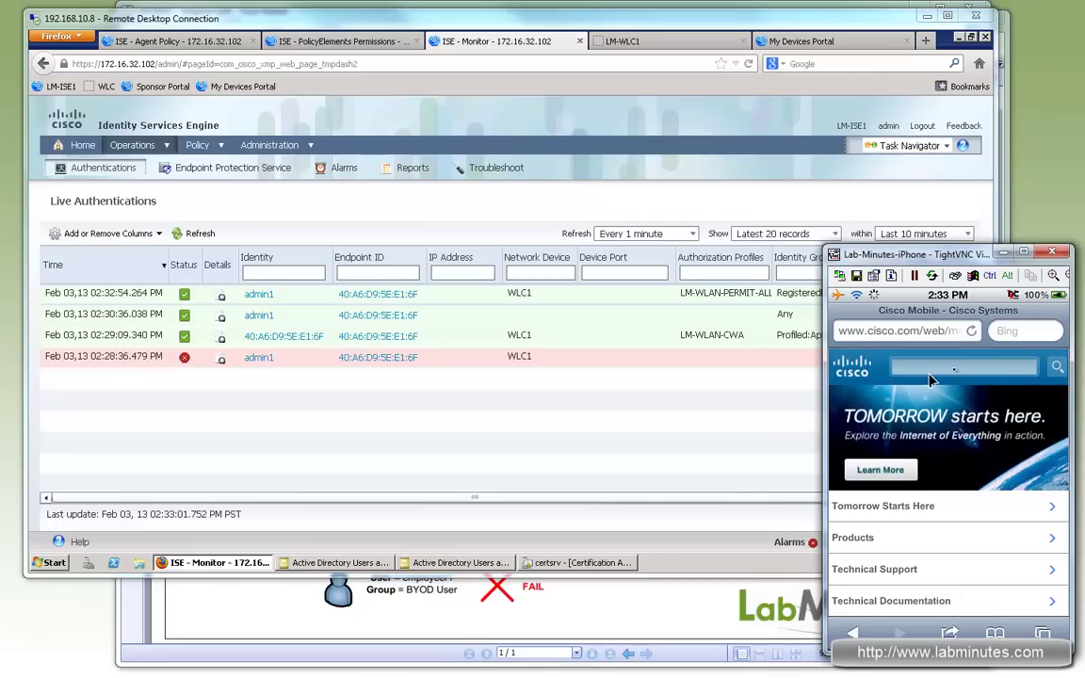
pyautogui.click(534, 28)
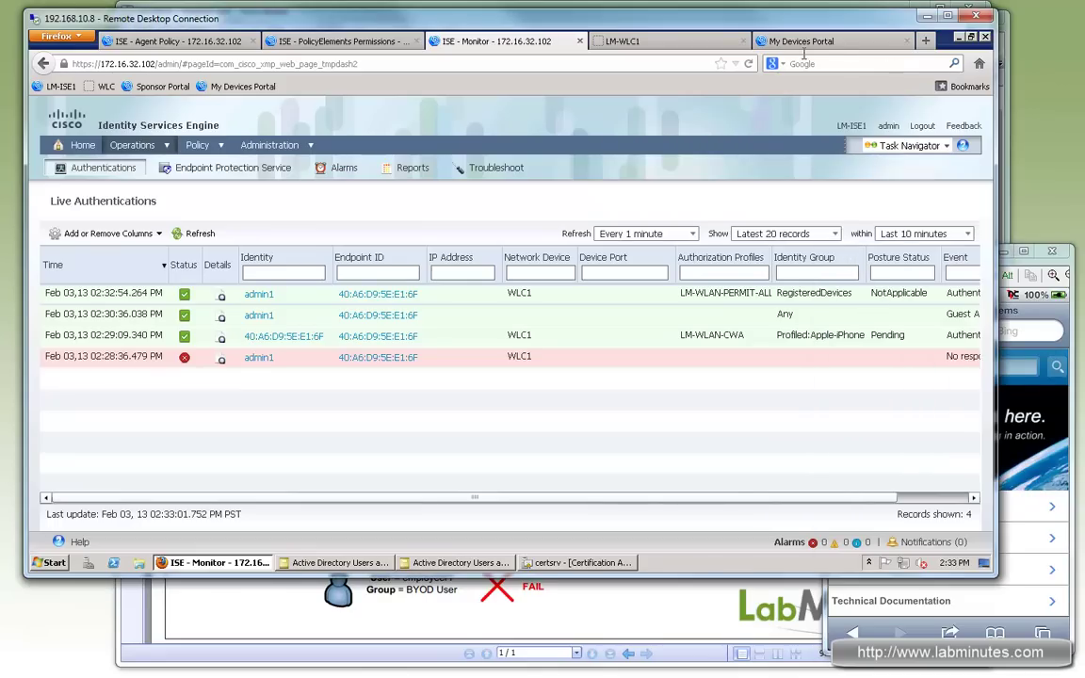
# Step: Refresh the My Devices Portal device list and mark the iPhone as lost
pyautogui.click(796, 42)
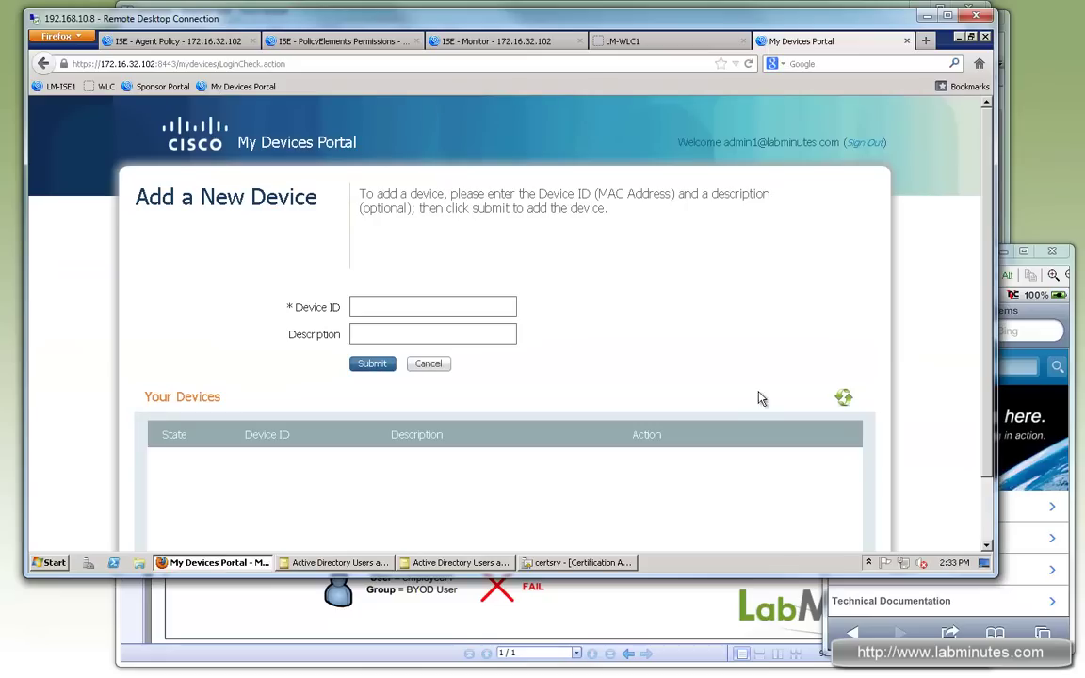
pyautogui.click(845, 400)
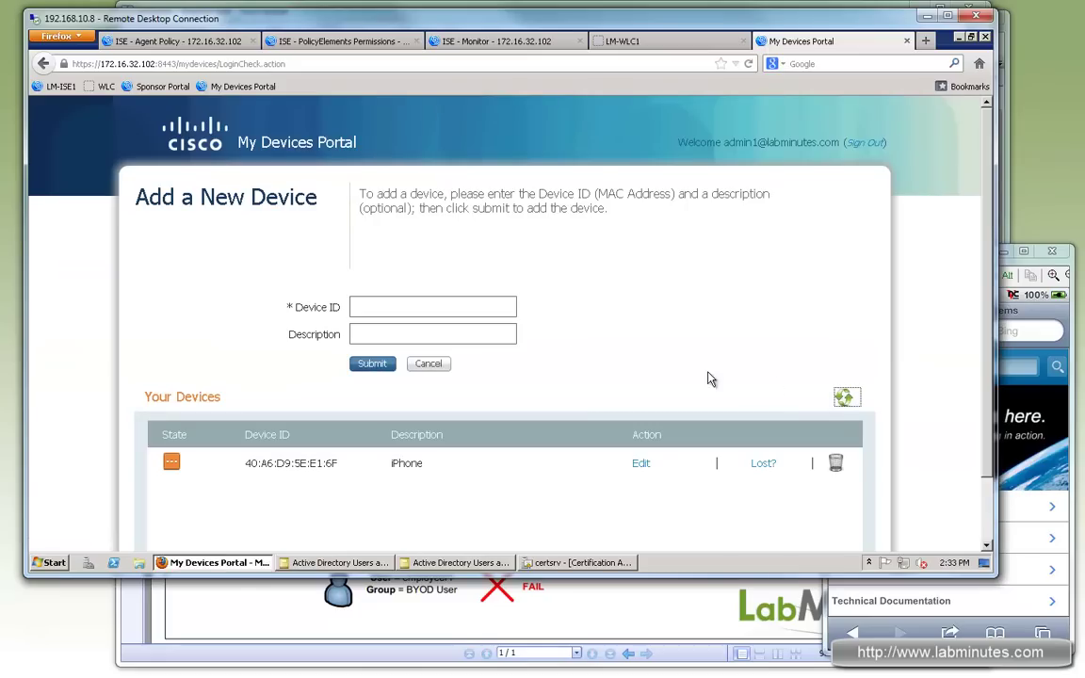
pyautogui.click(765, 464)
pyautogui.click(572, 176)
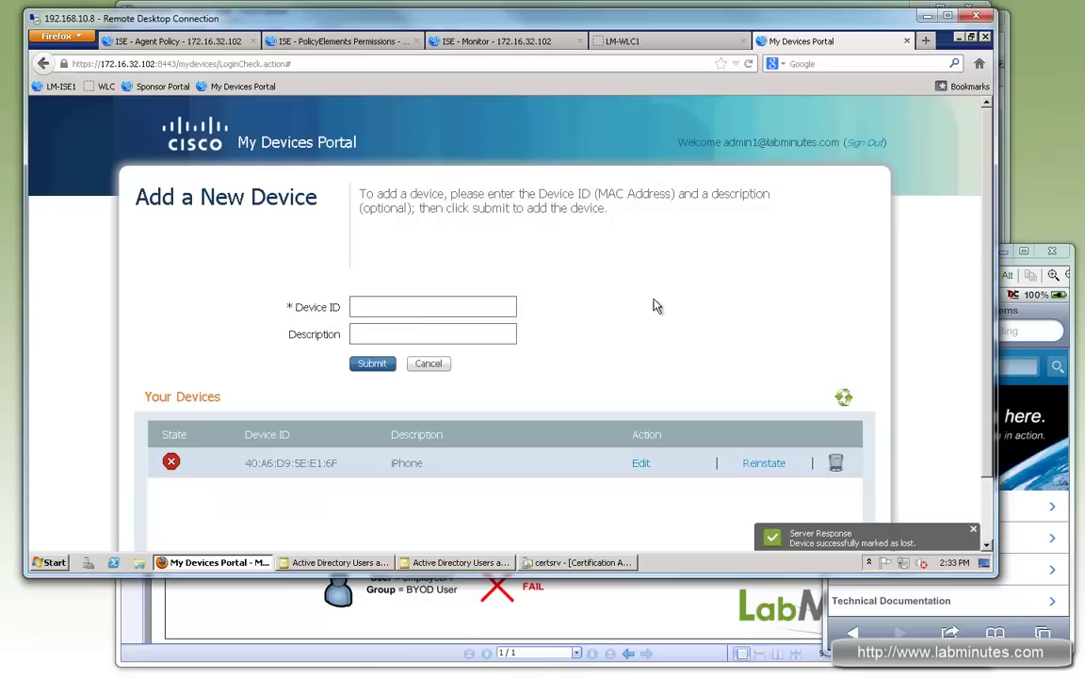
# Step: Run a Bing search on the iPhone and refresh Live Authentications to show the LM-WLAN-BLACKLIST session
pyautogui.hotkey('ctrl', '3')
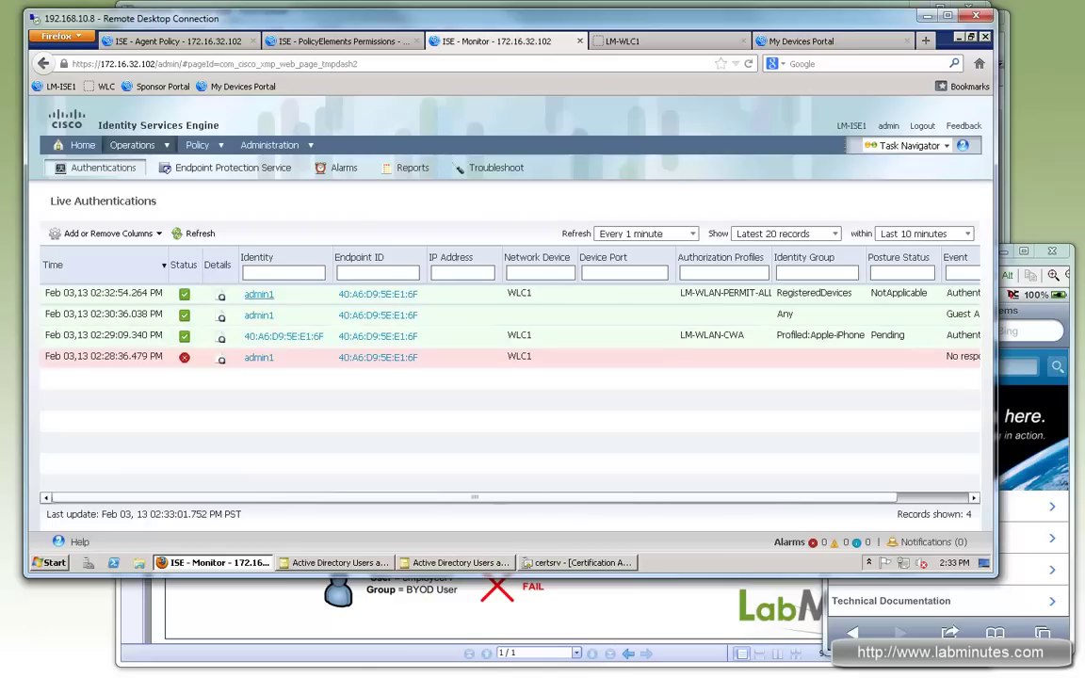
pyautogui.click(196, 234)
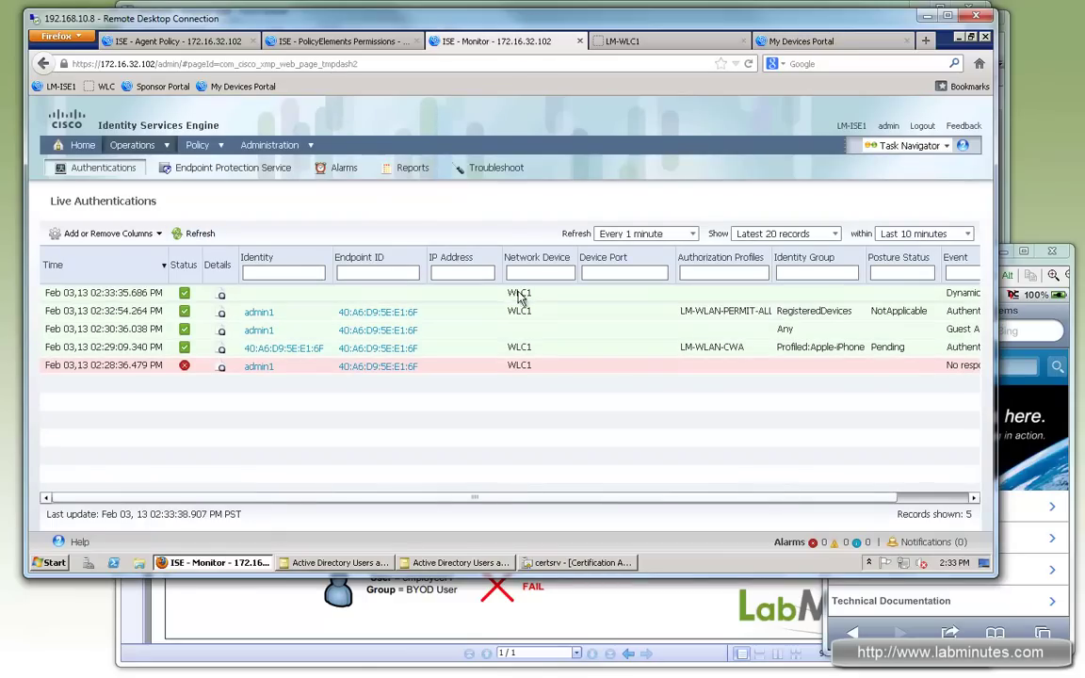
pyautogui.click(1039, 321)
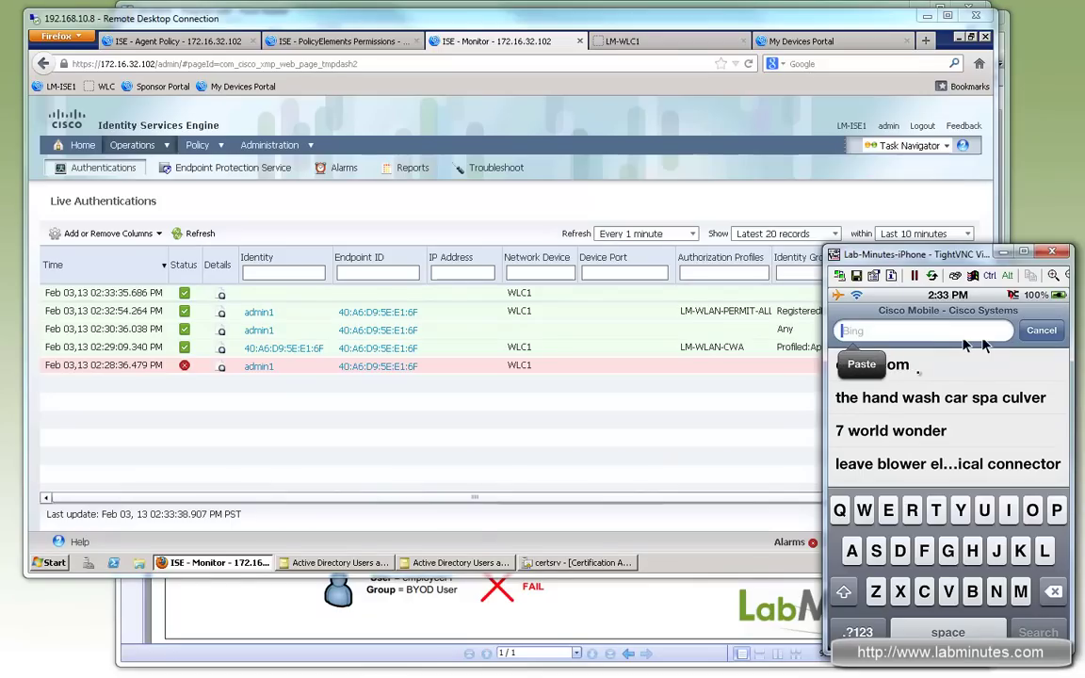
pyautogui.click(948, 364)
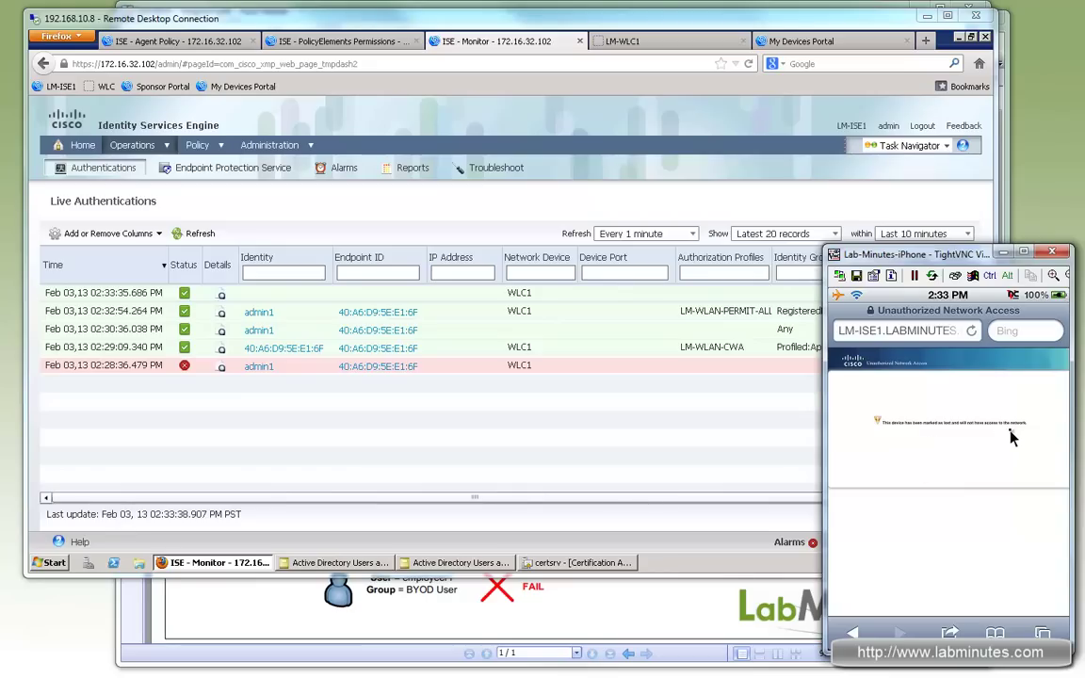
pyautogui.moveTo(1013, 436); pyautogui.dragTo(855, 422)
pyautogui.click(211, 237)
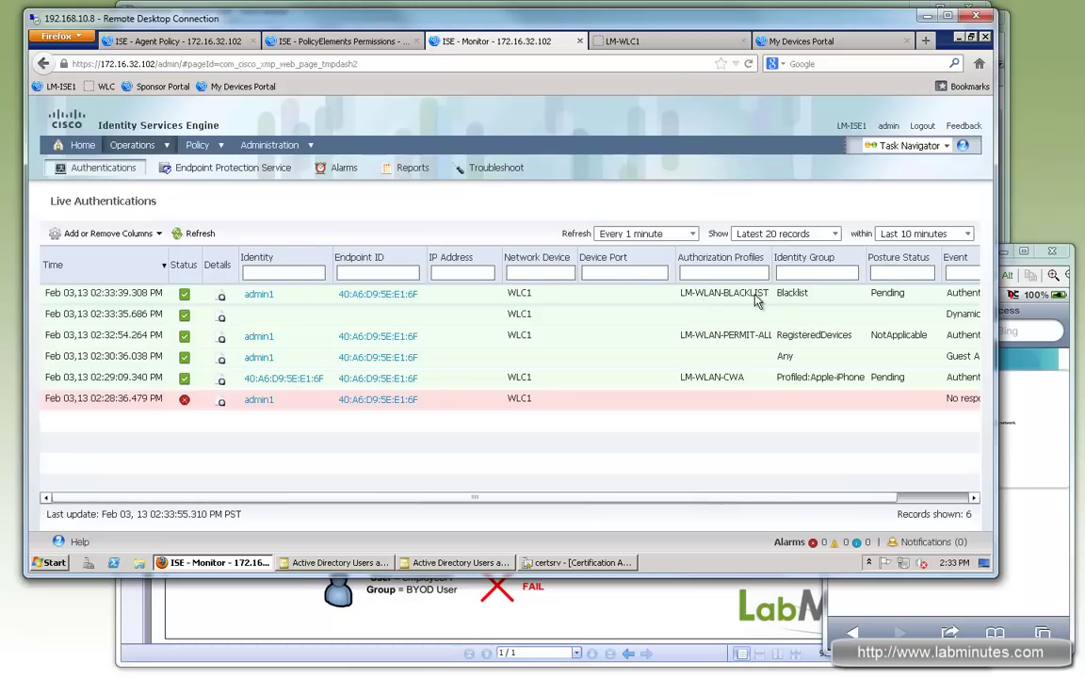
# Step: Reinstate the blacklisted iPhone in the My Devices Portal
pyautogui.click(765, 42)
pyautogui.click(761, 464)
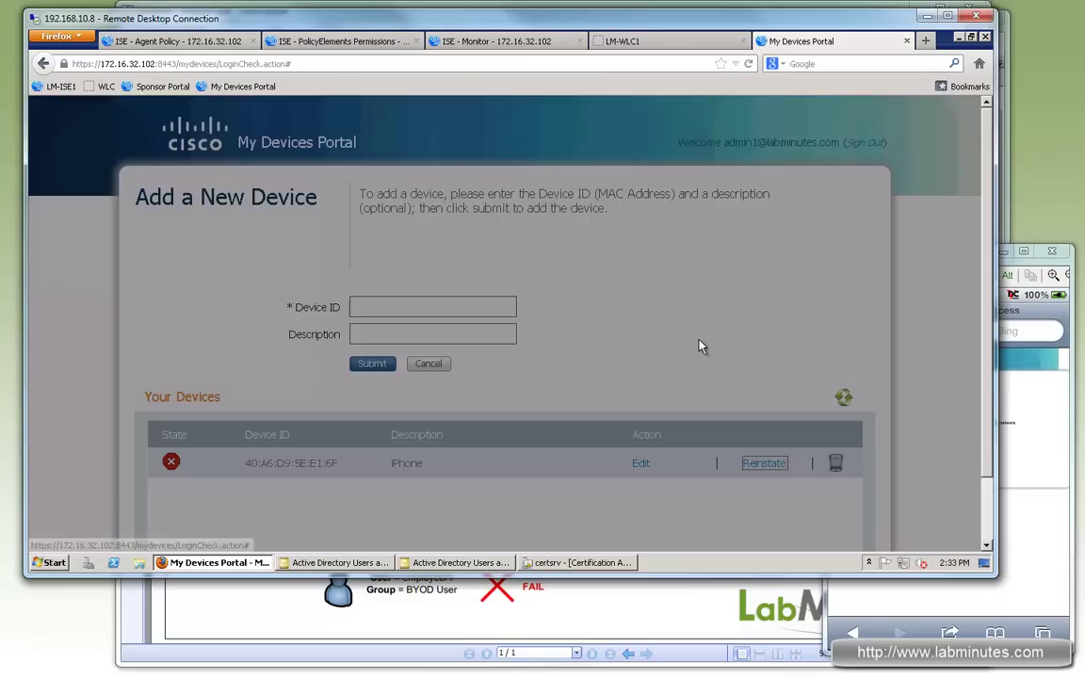
pyautogui.click(570, 162)
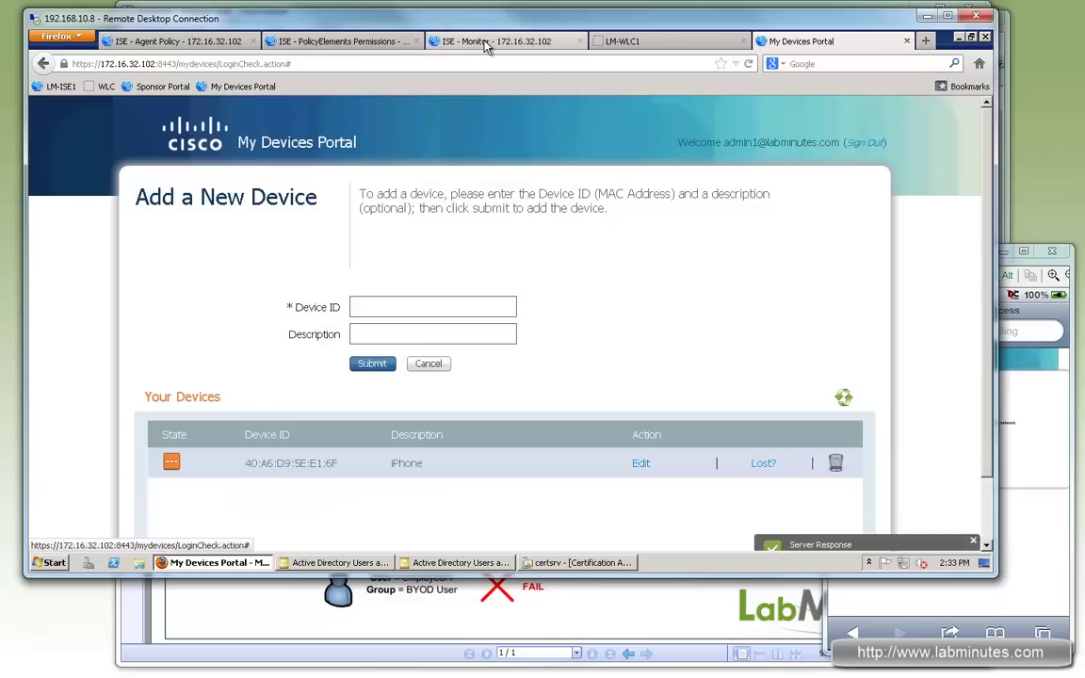
# Step: With Live Authentications showing, reload the Cisco Mobile site on the iPhone
pyautogui.click(488, 44)
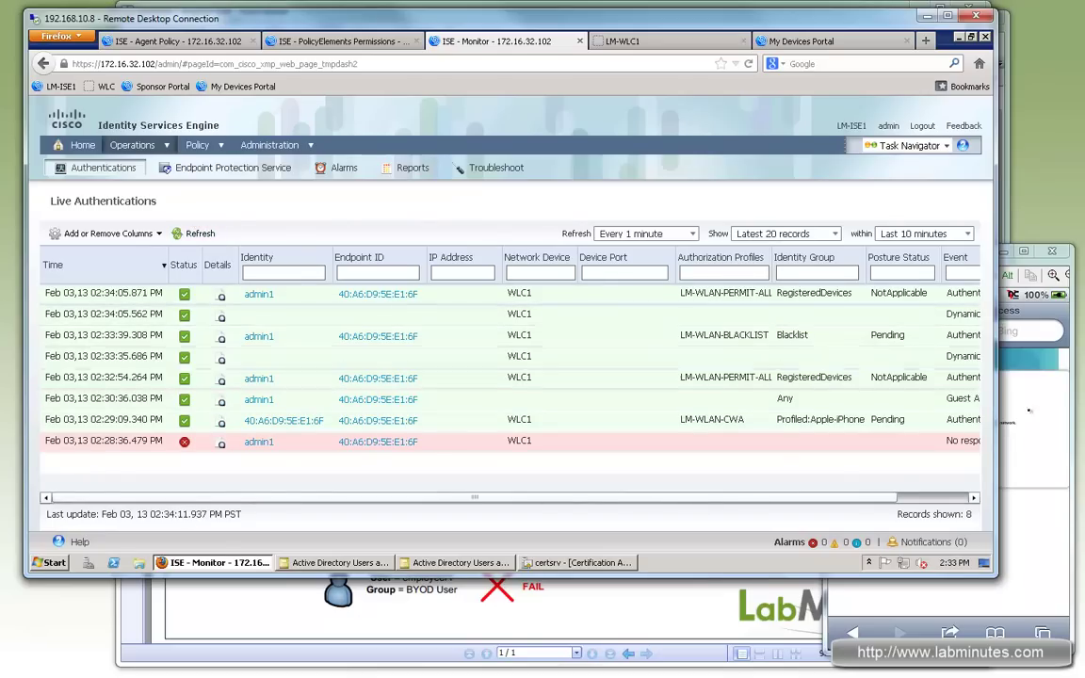
pyautogui.click(1005, 346)
pyautogui.click(929, 339)
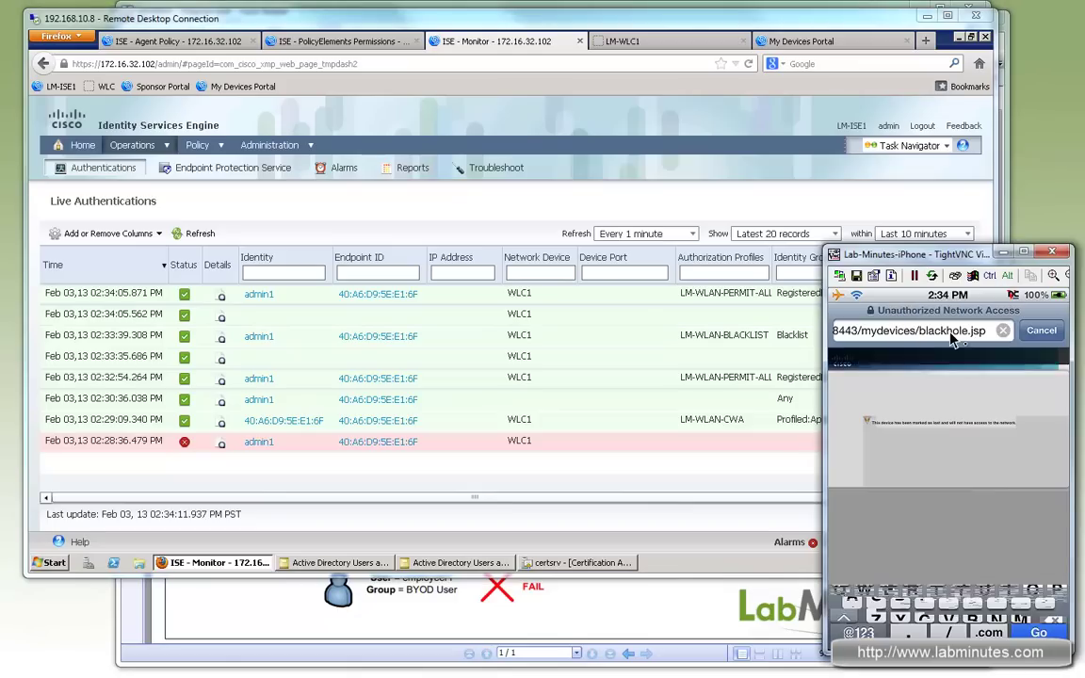
pyautogui.click(980, 337)
pyautogui.write('cisco')
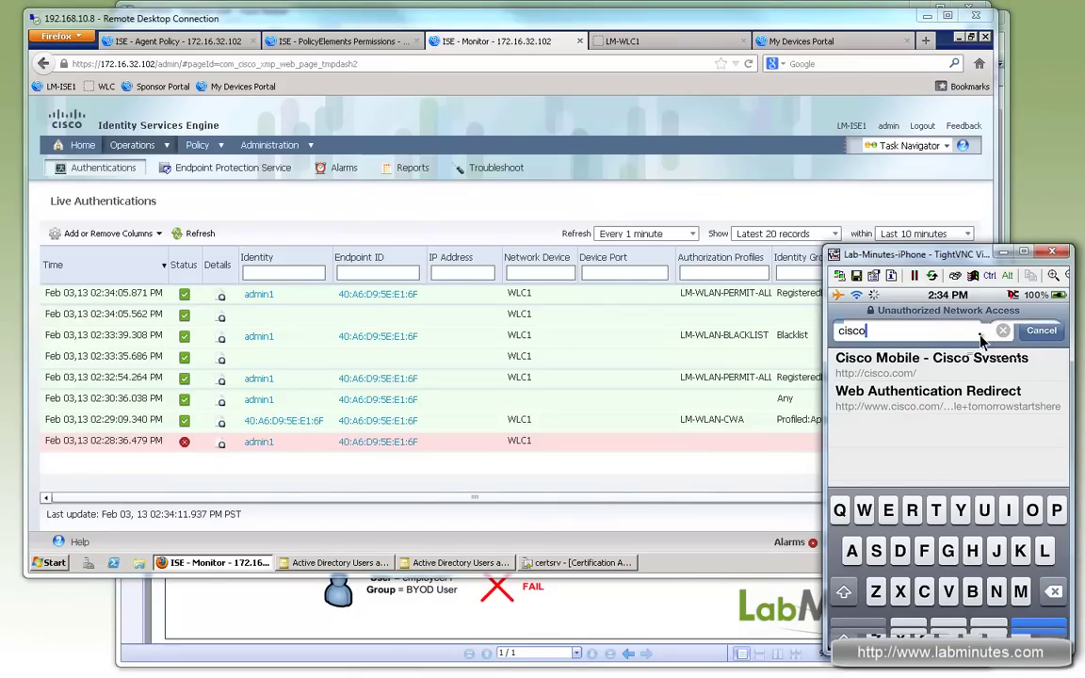
pyautogui.click(904, 360)
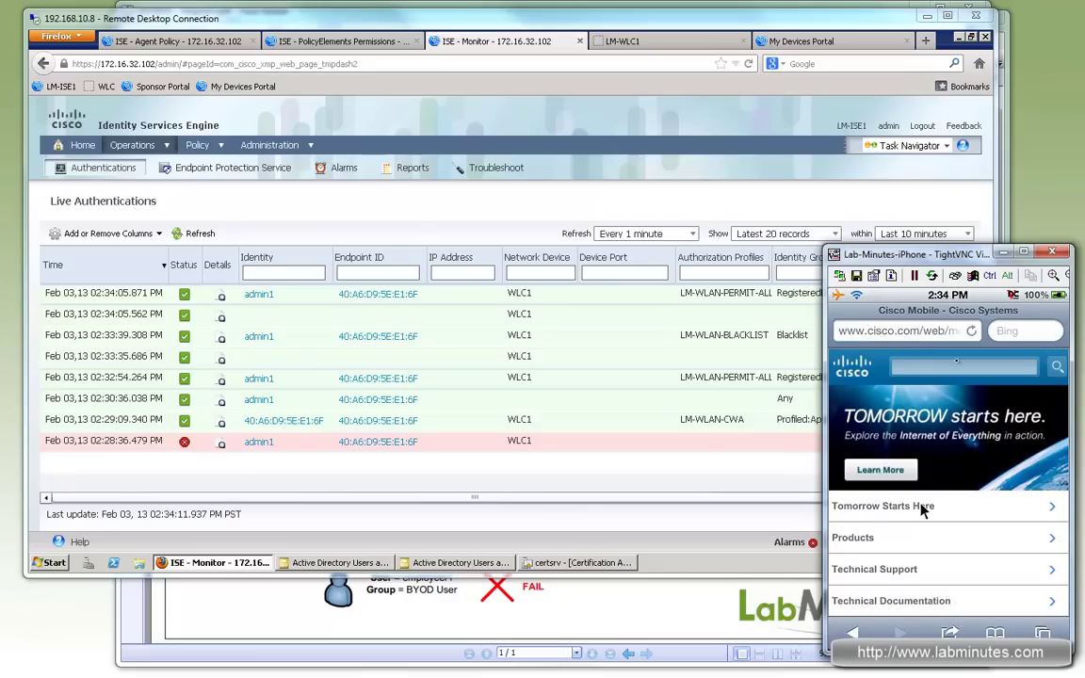
pyautogui.click(471, 366)
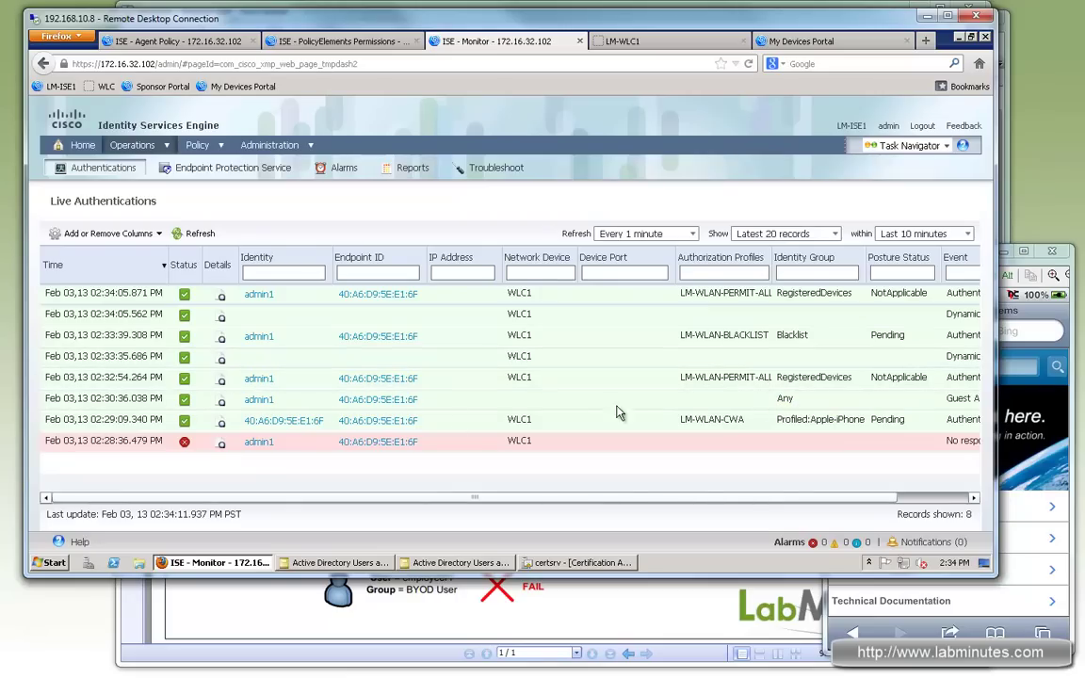
# Step: Open the RADIUS authentication details report for the iPhone's LM-WLAN-CWA entry
pyautogui.click(221, 423)
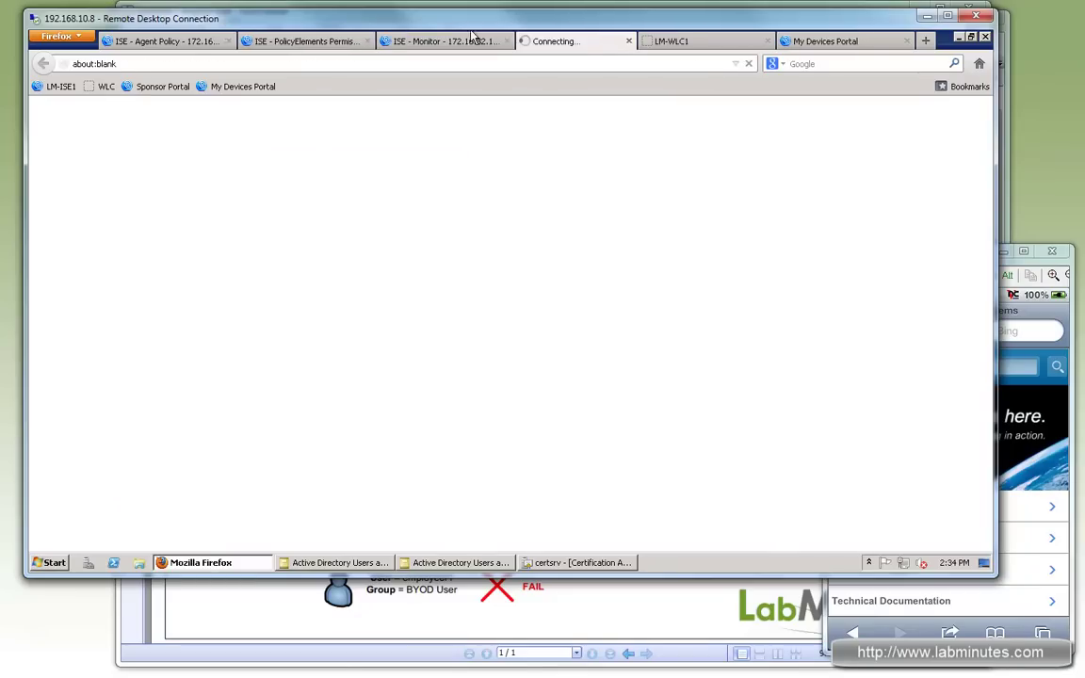
pyautogui.click(478, 43)
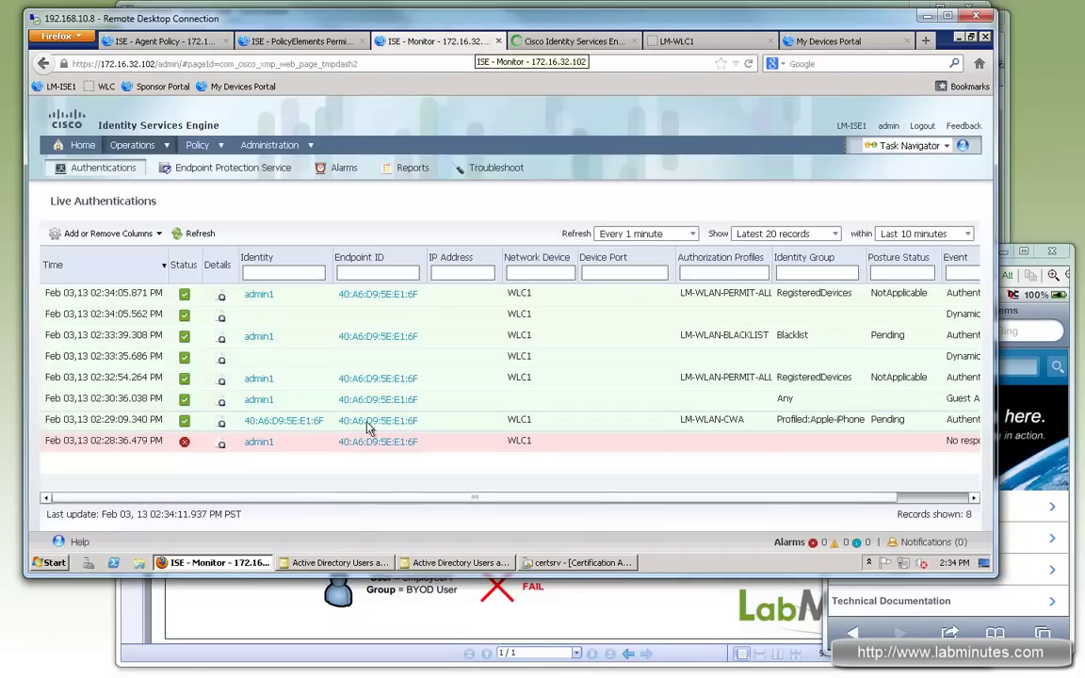
pyautogui.click(577, 43)
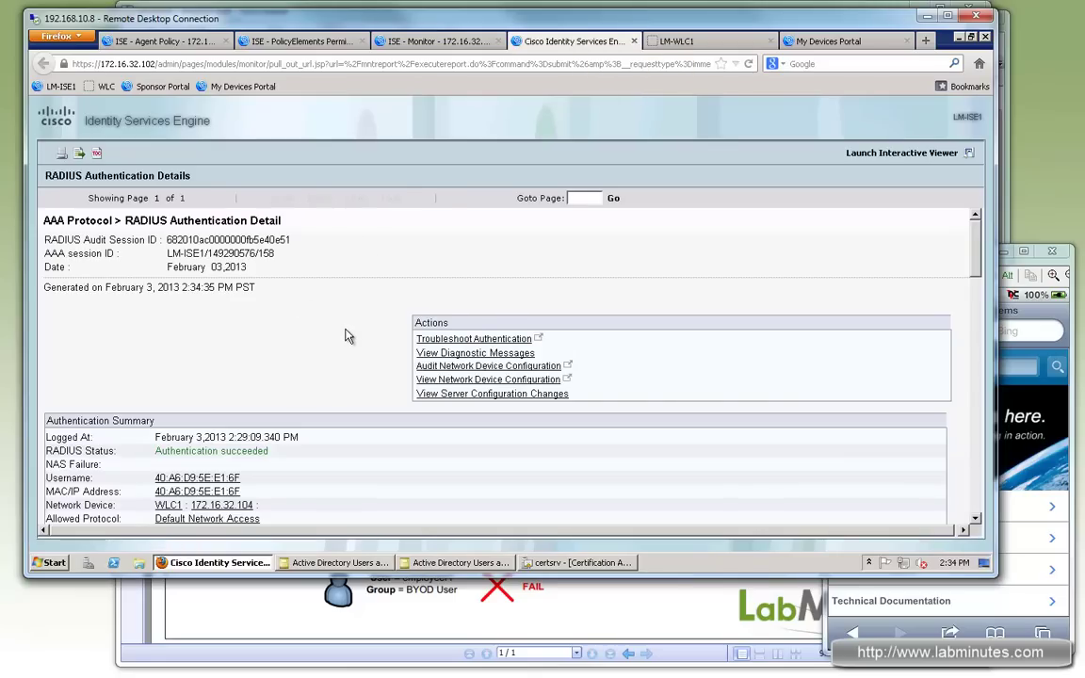
pyautogui.scroll(-2, 347, 336)
pyautogui.scroll(-1, 346, 336)
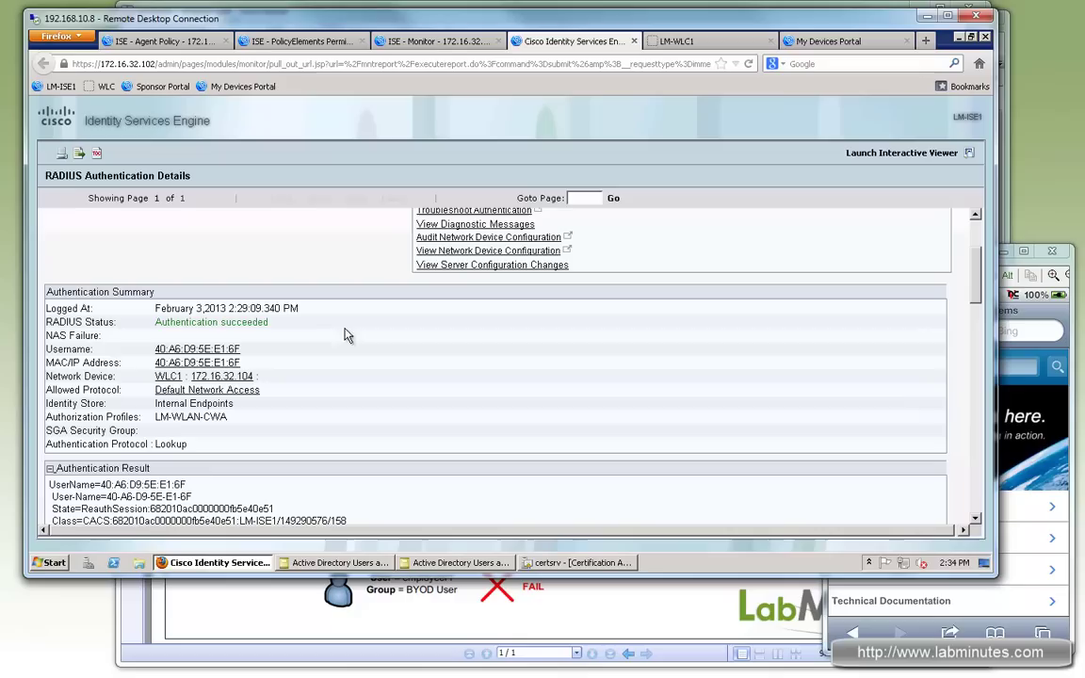
# Step: Highlight the Authentication succeeded status, Lookup protocol and mab authentication method in the report
pyautogui.moveTo(186, 323); pyautogui.dragTo(257, 323)
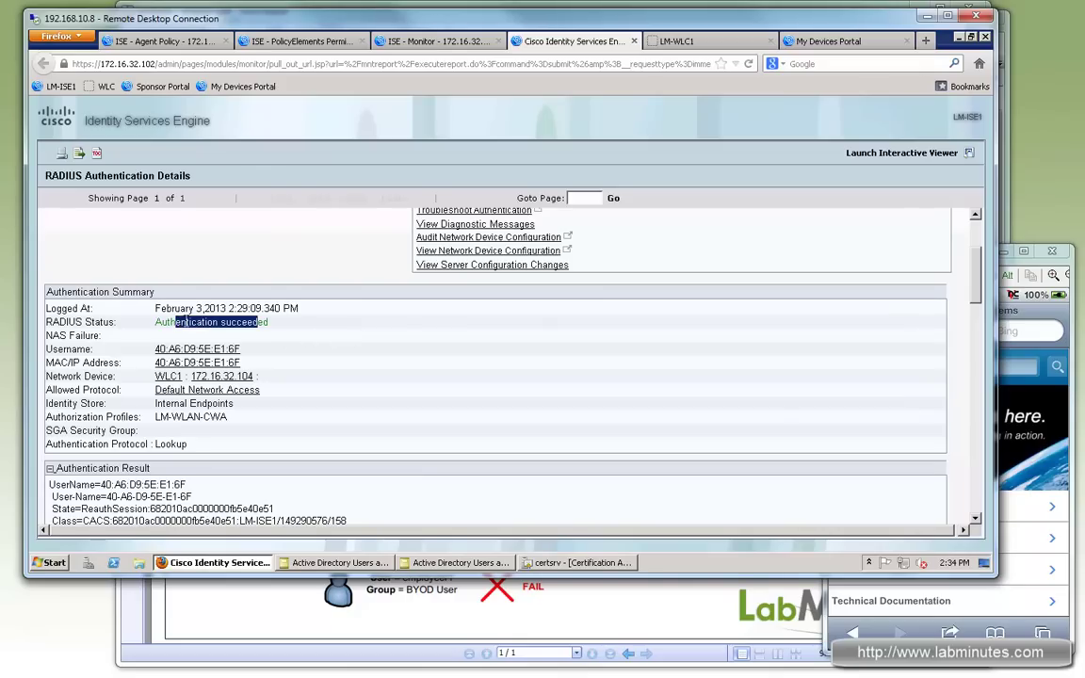
pyautogui.scroll(-1, 175, 321)
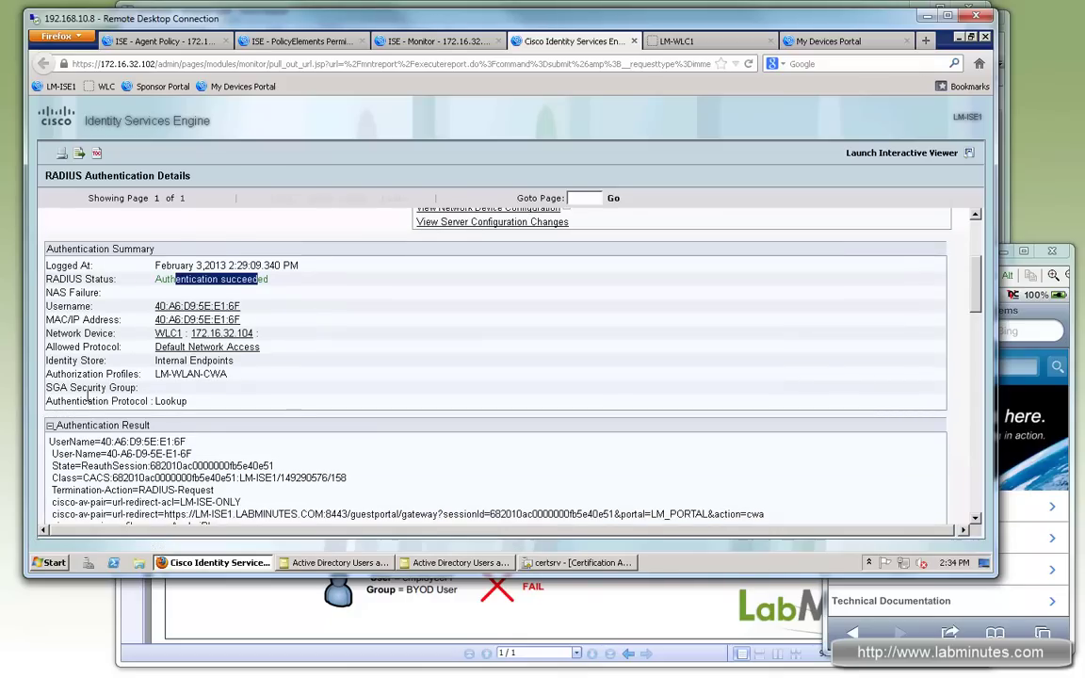
pyautogui.moveTo(165, 402); pyautogui.dragTo(72, 396)
pyautogui.click(212, 407)
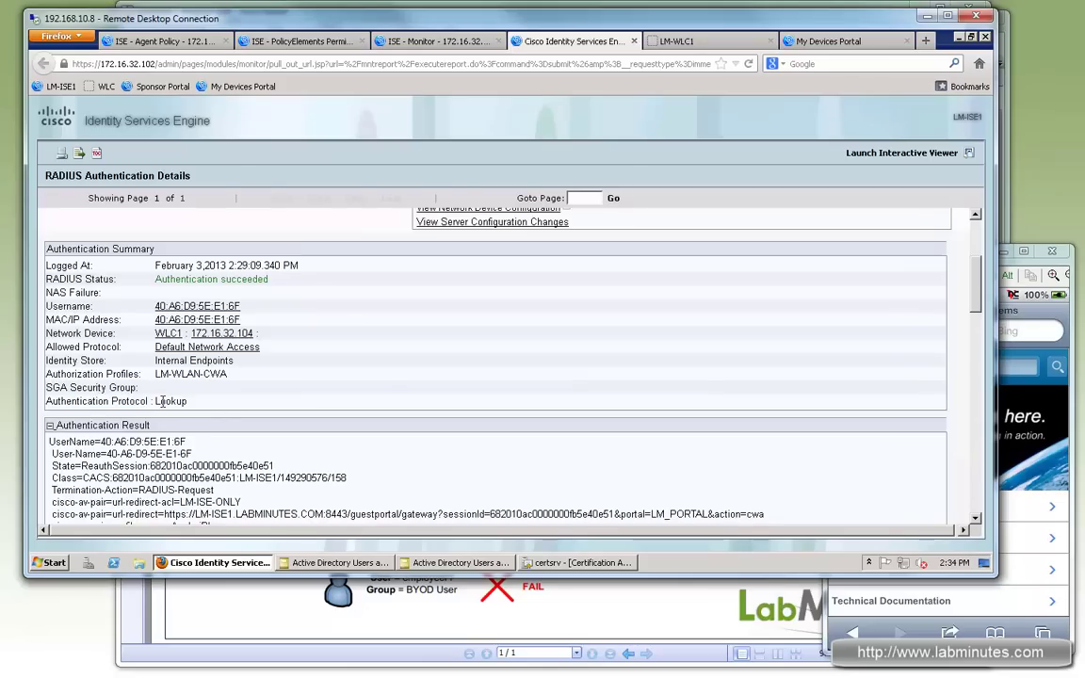
pyautogui.moveTo(161, 401); pyautogui.dragTo(190, 401)
pyautogui.scroll(-5, 394, 377)
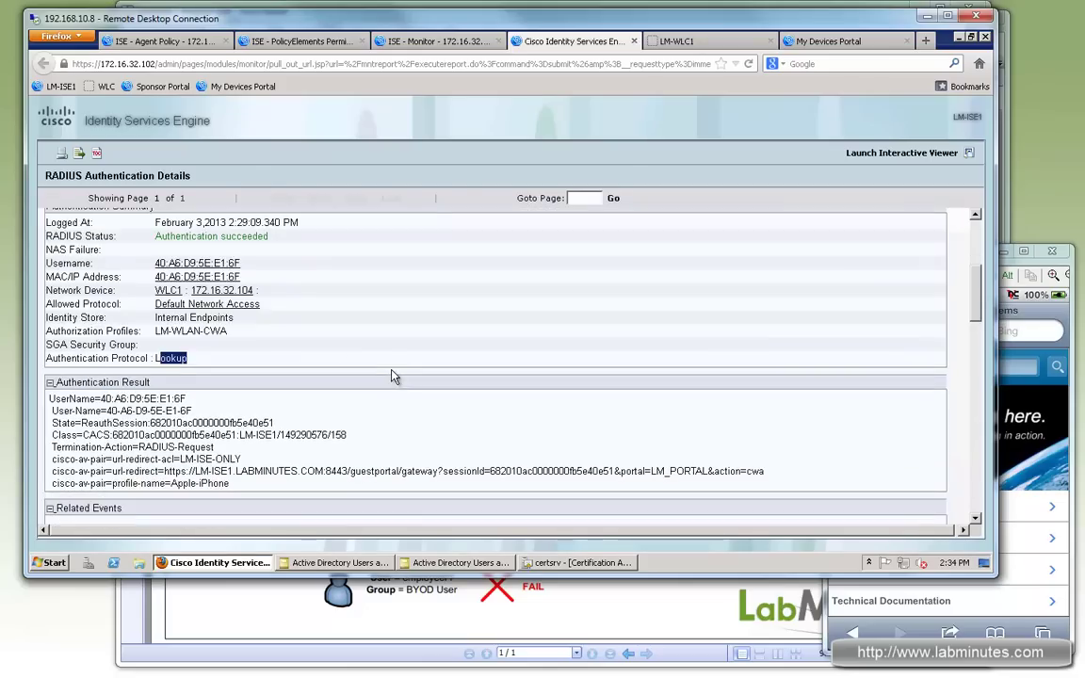
pyautogui.scroll(-3, 394, 377)
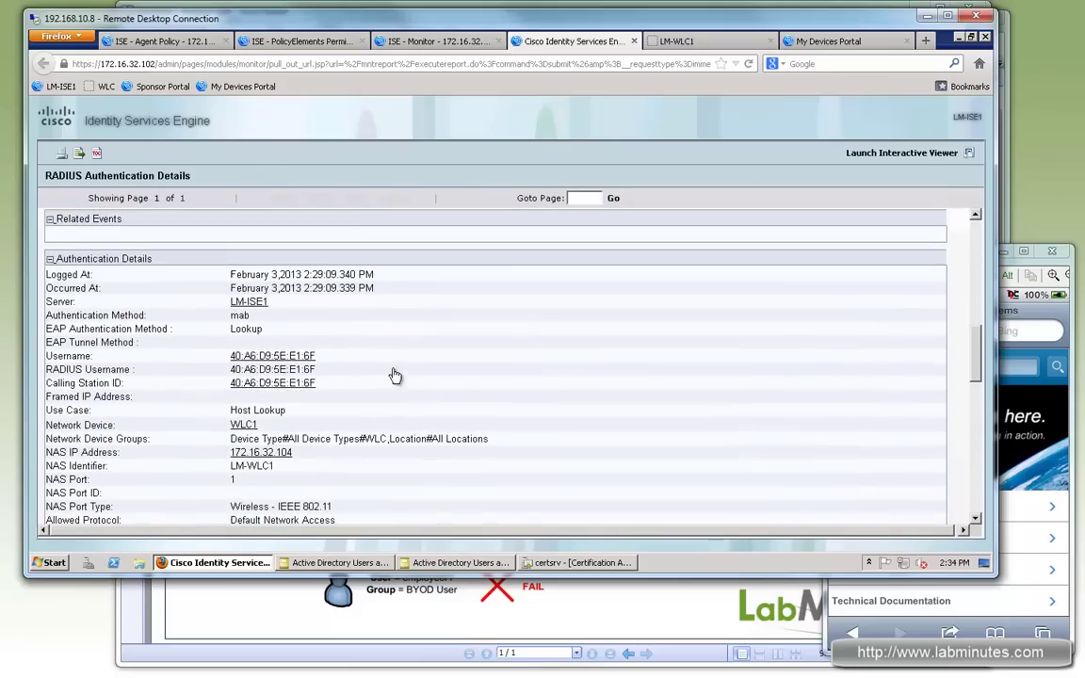
pyautogui.moveTo(146, 303); pyautogui.dragTo(77, 303)
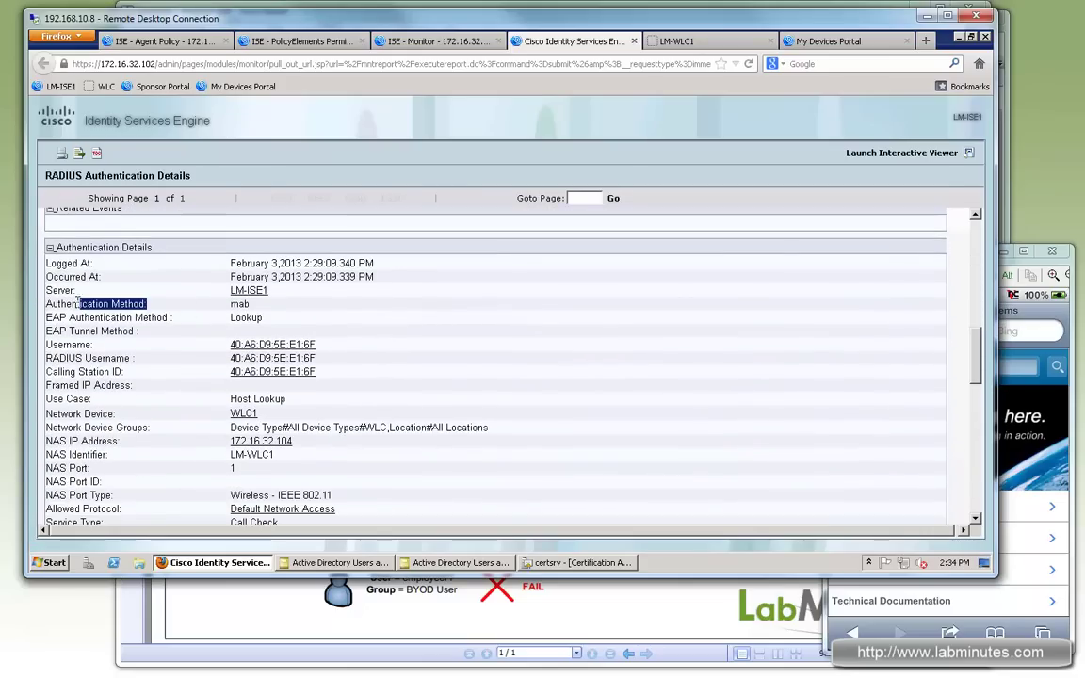
pyautogui.doubleClick(239, 303)
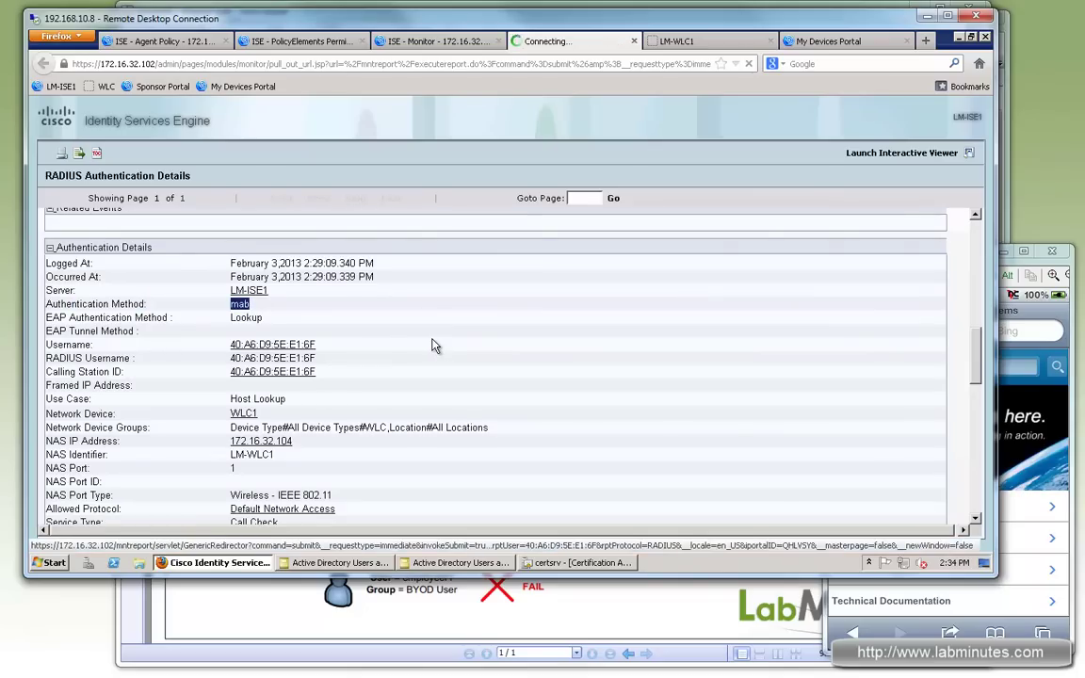
# Step: Highlight the LM-WLAN-BYOD-CWA matched rule, Call Check service type and Wireless - IEEE 802.11 port type
pyautogui.scroll(-2, 432, 346)
pyautogui.scroll(-5, 432, 345)
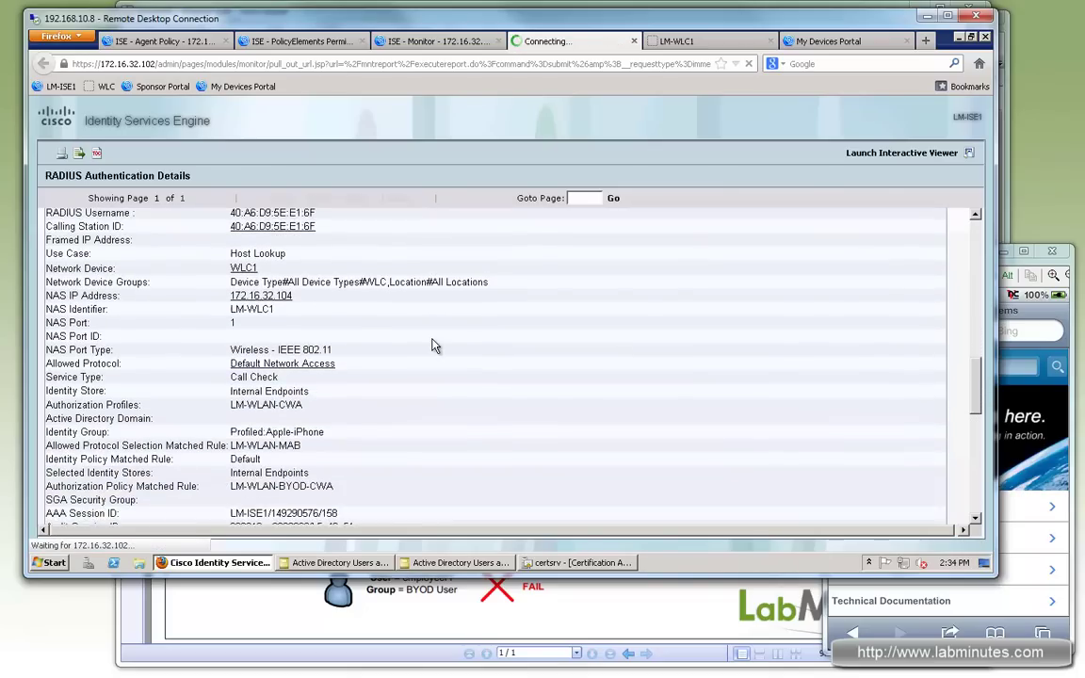
pyautogui.scroll(-1, 432, 345)
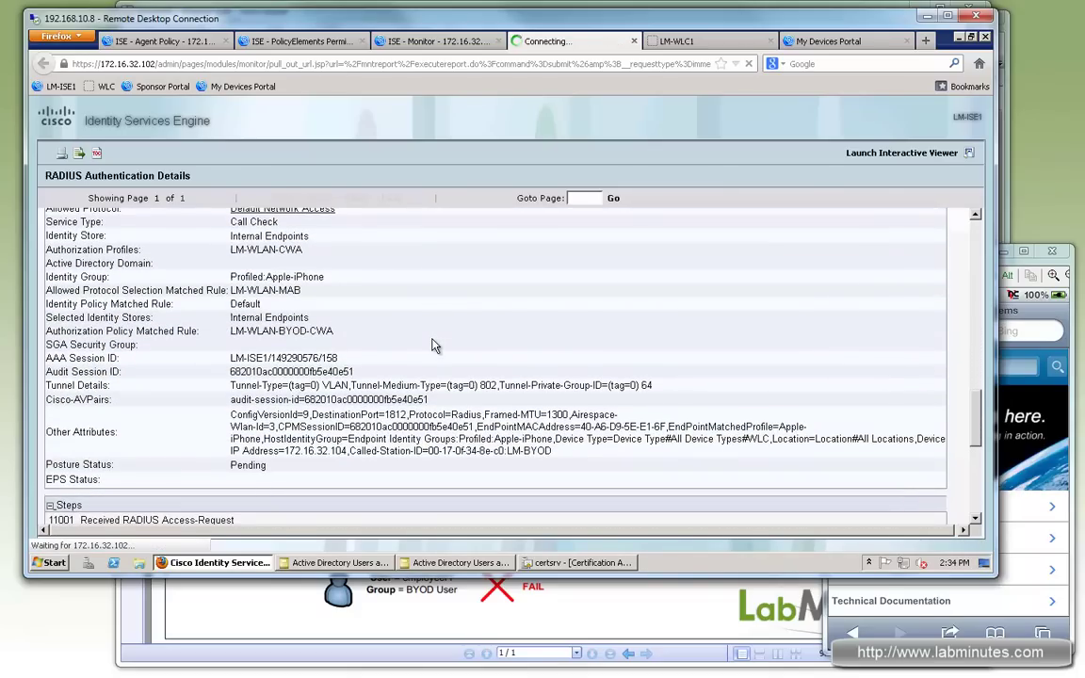
pyautogui.scroll(2, 432, 346)
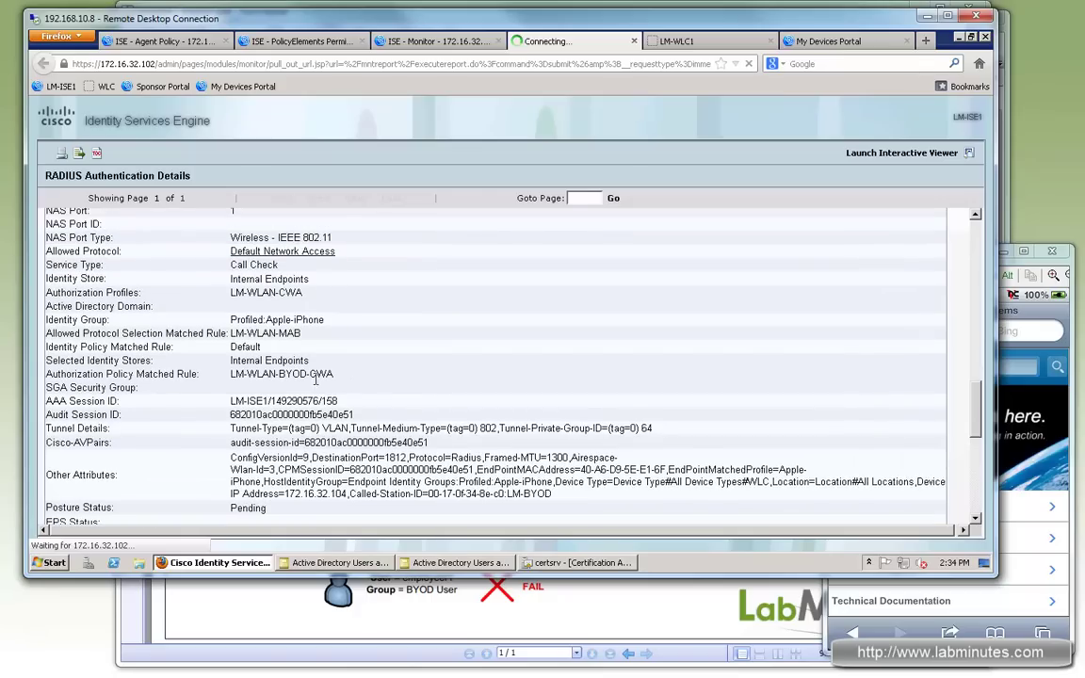
pyautogui.moveTo(334, 373); pyautogui.dragTo(258, 374)
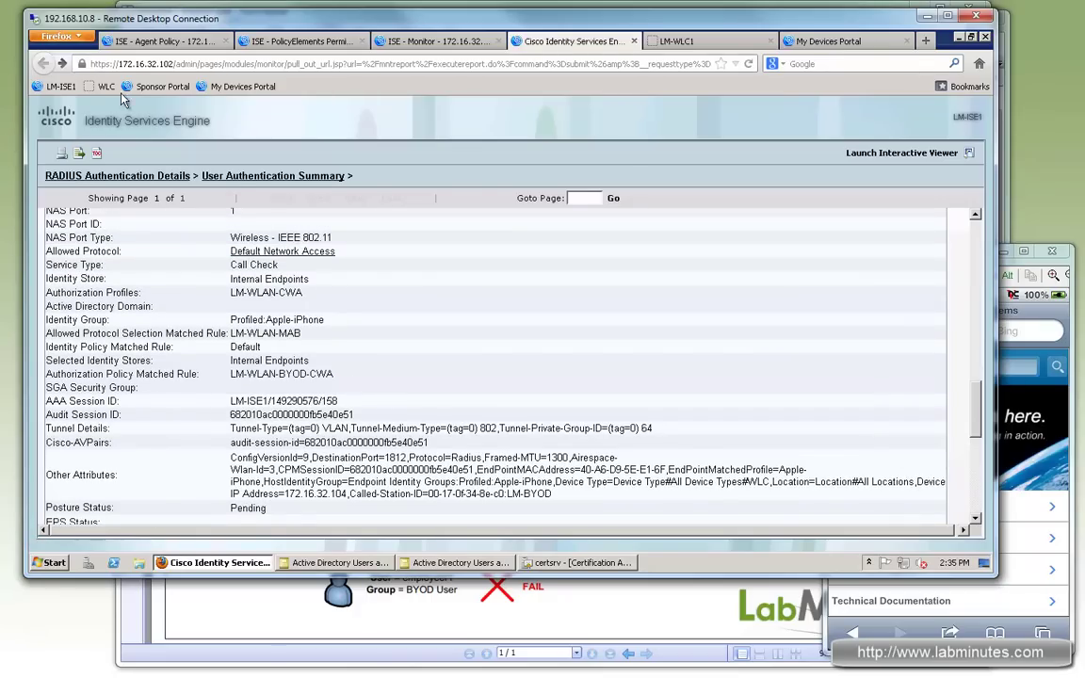
pyautogui.scroll(2, 359, 324)
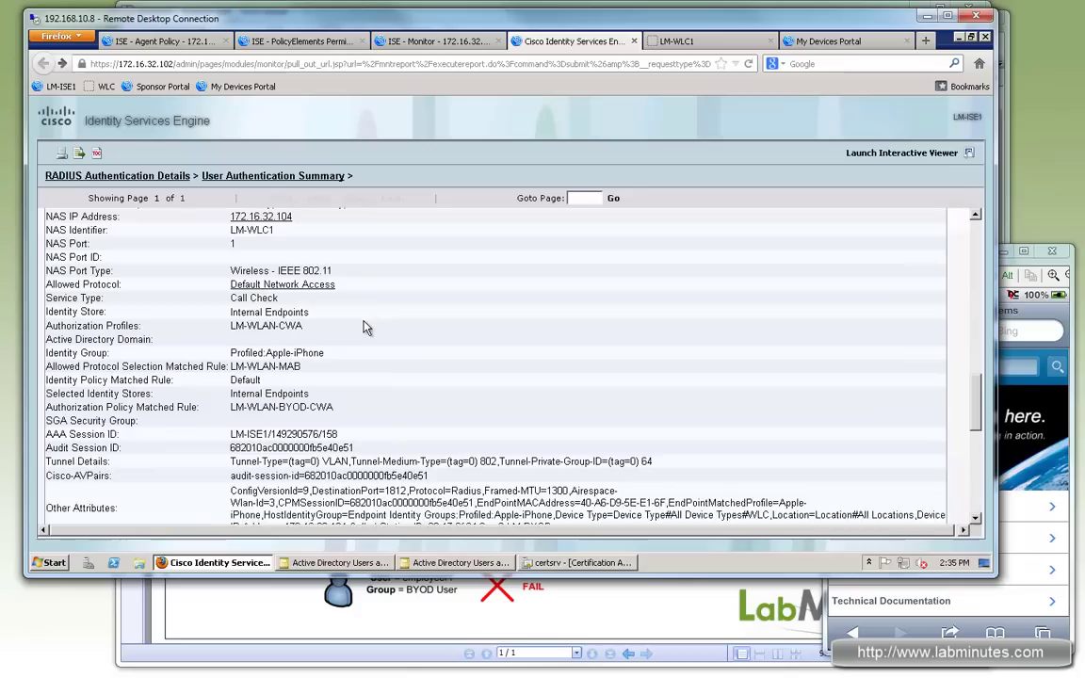
pyautogui.tripleClick(235, 308)
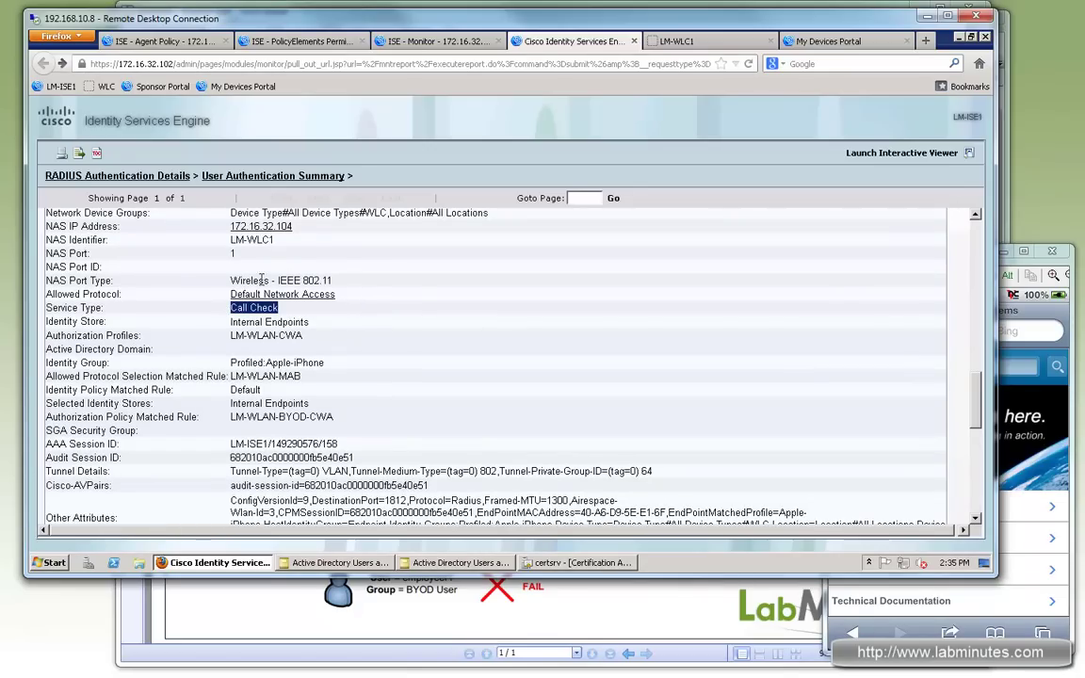
pyautogui.moveTo(329, 280); pyautogui.dragTo(246, 280)
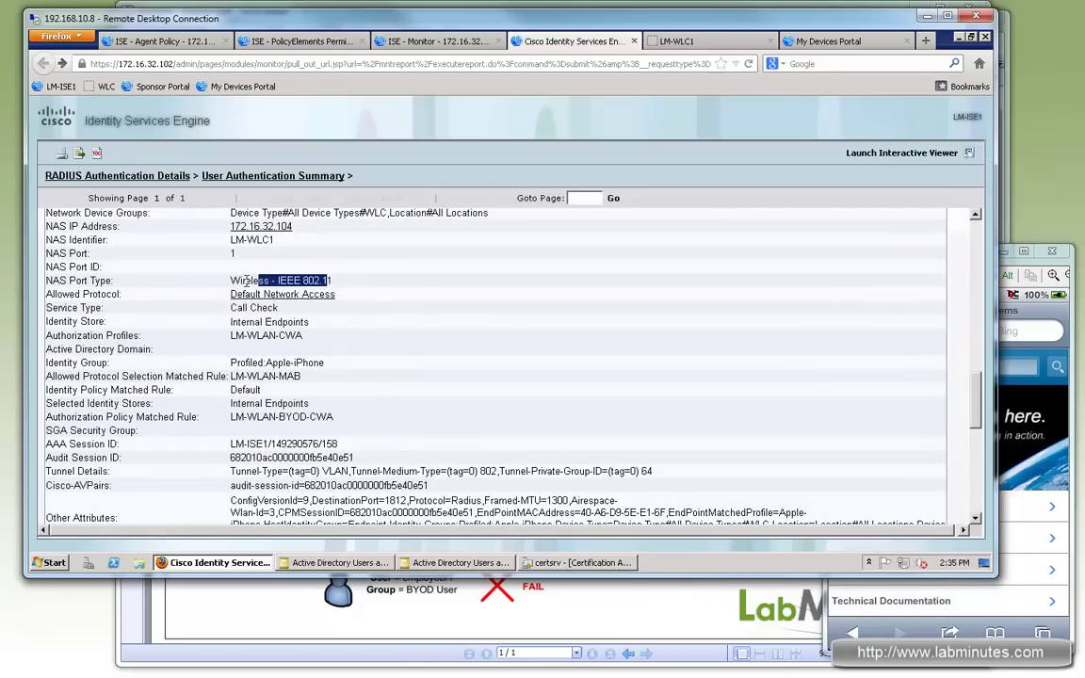
pyautogui.click(466, 417)
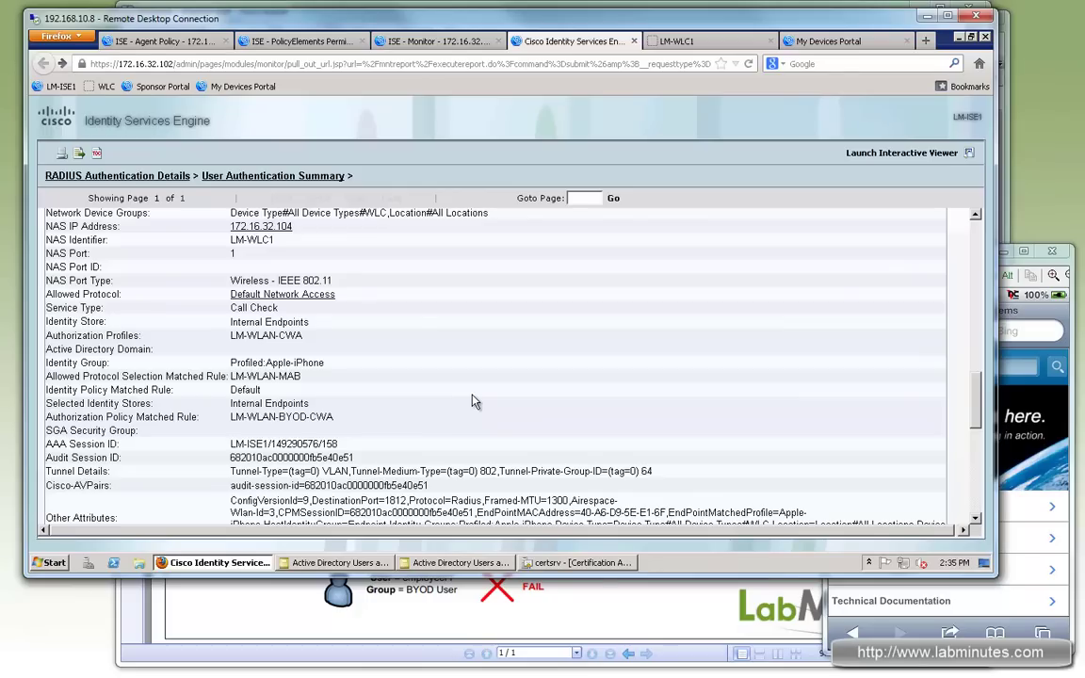
# Step: Highlight the Profiled:Apple-iPhone identity group and review the remaining report fields
pyautogui.moveTo(247, 363); pyautogui.dragTo(308, 363)
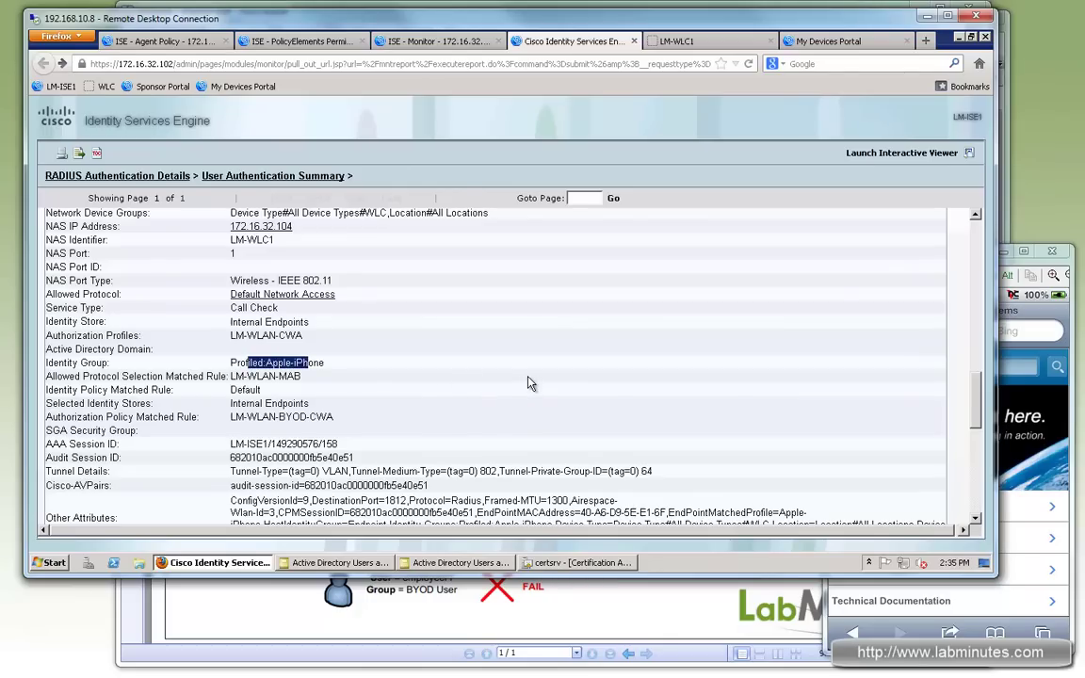
pyautogui.scroll(-3, 530, 383)
pyautogui.moveTo(276, 341); pyautogui.dragTo(230, 339)
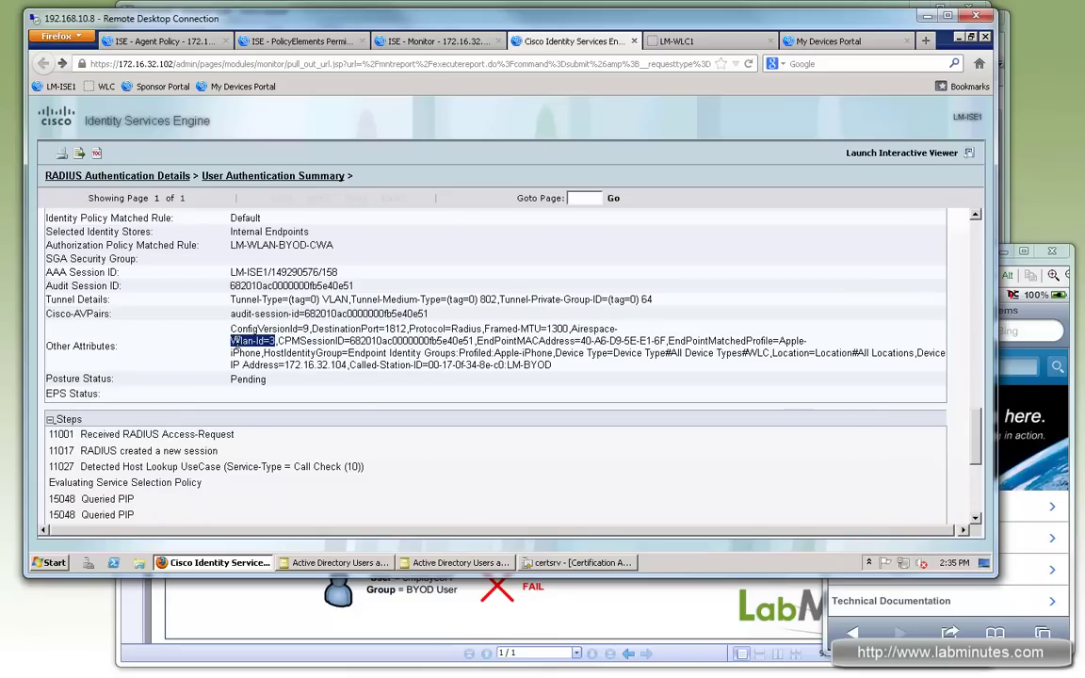
pyautogui.moveTo(360, 341); pyautogui.dragTo(446, 354)
pyautogui.scroll(-1, 478, 359)
pyautogui.scroll(-3, 477, 358)
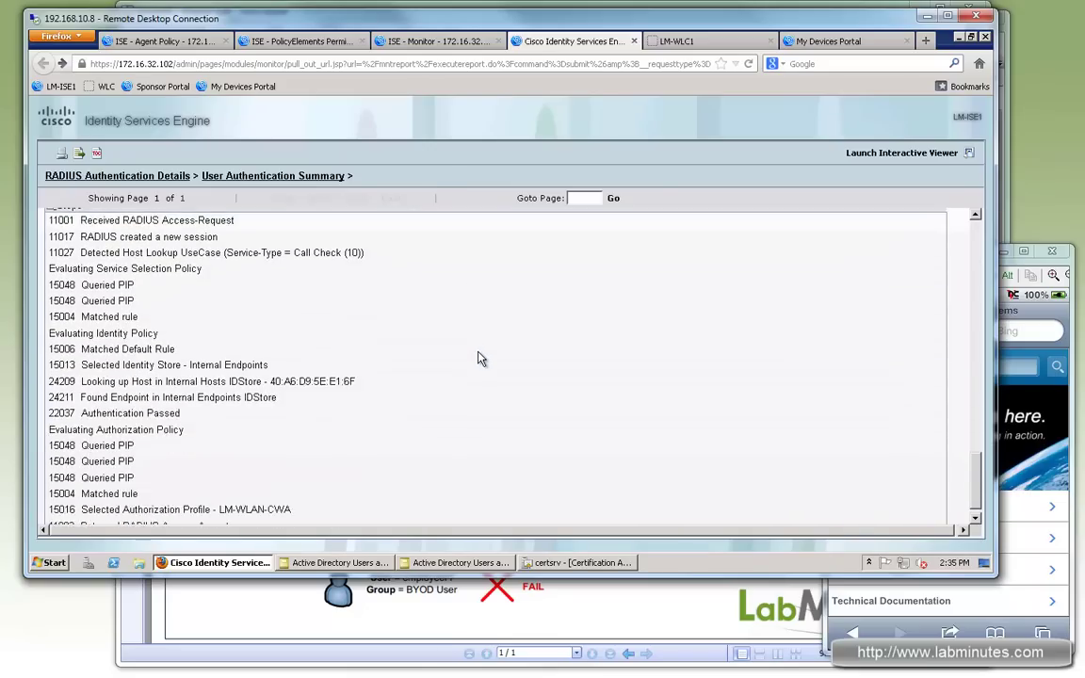
pyautogui.scroll(4, 478, 358)
pyautogui.scroll(3, 477, 359)
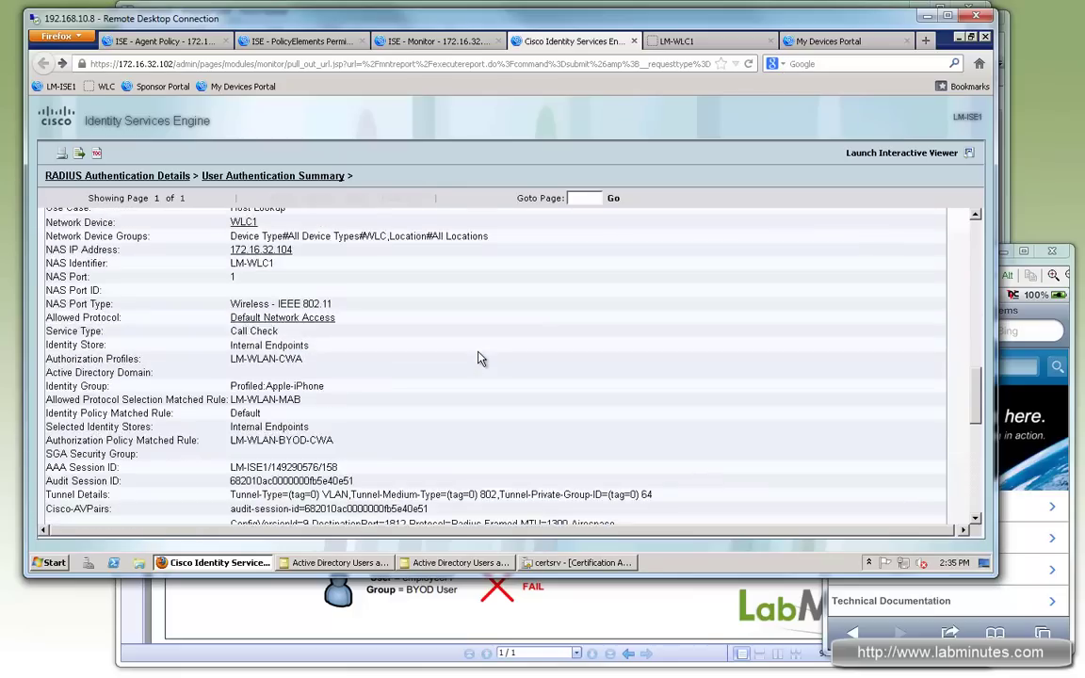
pyautogui.scroll(-2, 477, 359)
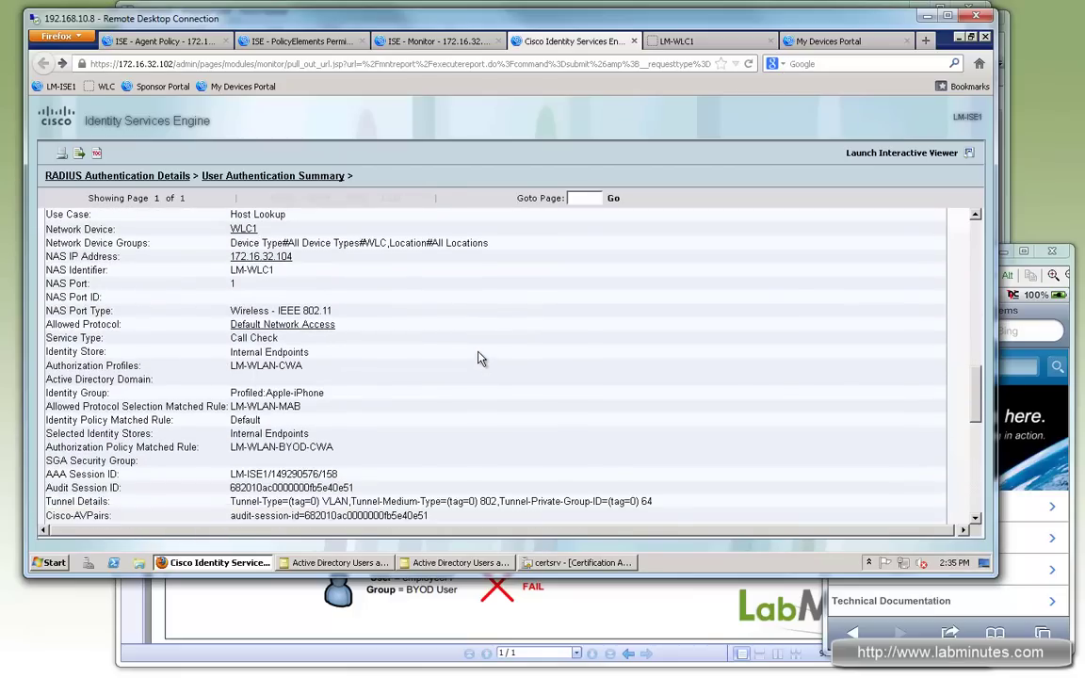
# Step: Close the details report and move the Android remote screen over the LM-ISE-ONLY ACL page
pyautogui.click(438, 315)
pyautogui.click(634, 41)
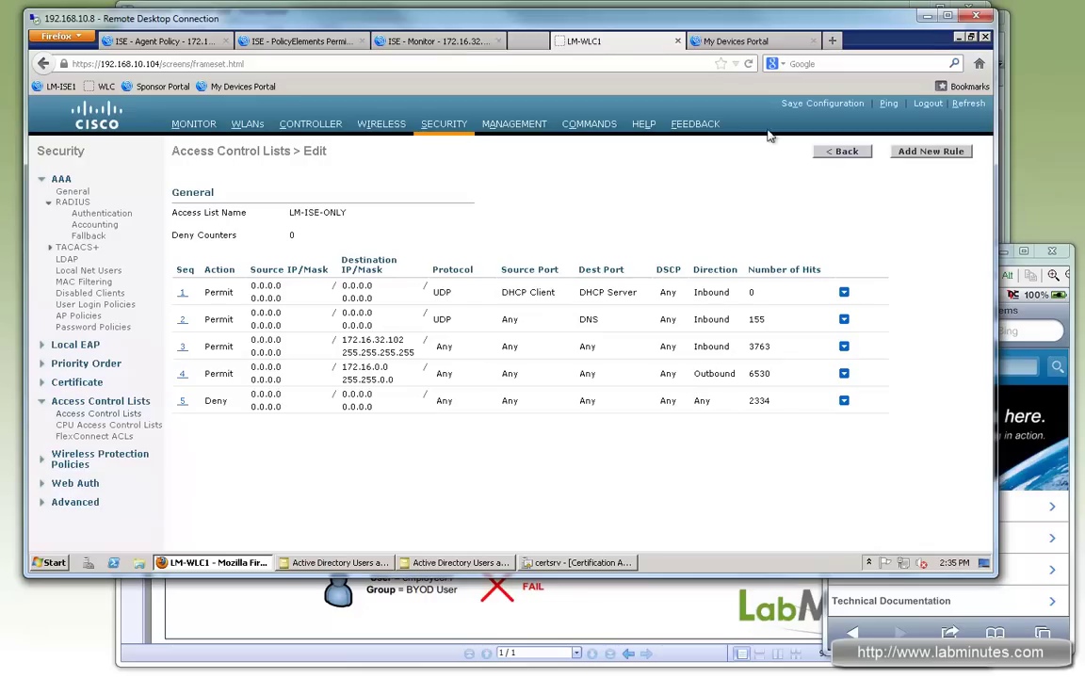
pyautogui.click(1034, 327)
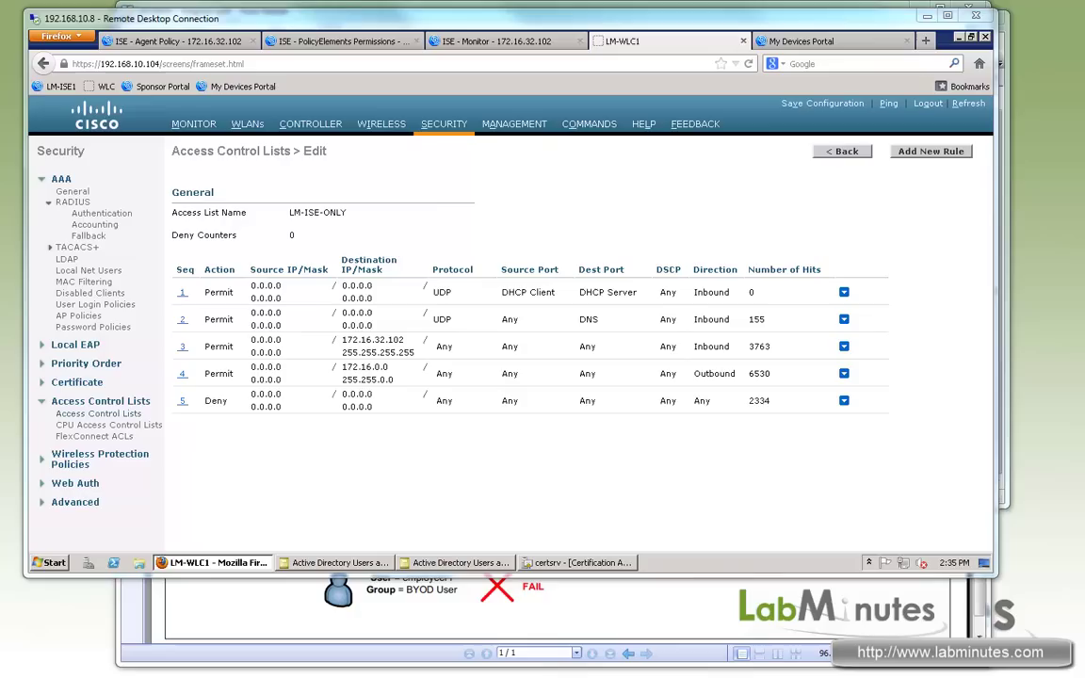
pyautogui.moveTo(1073, 240); pyautogui.dragTo(885, 245)
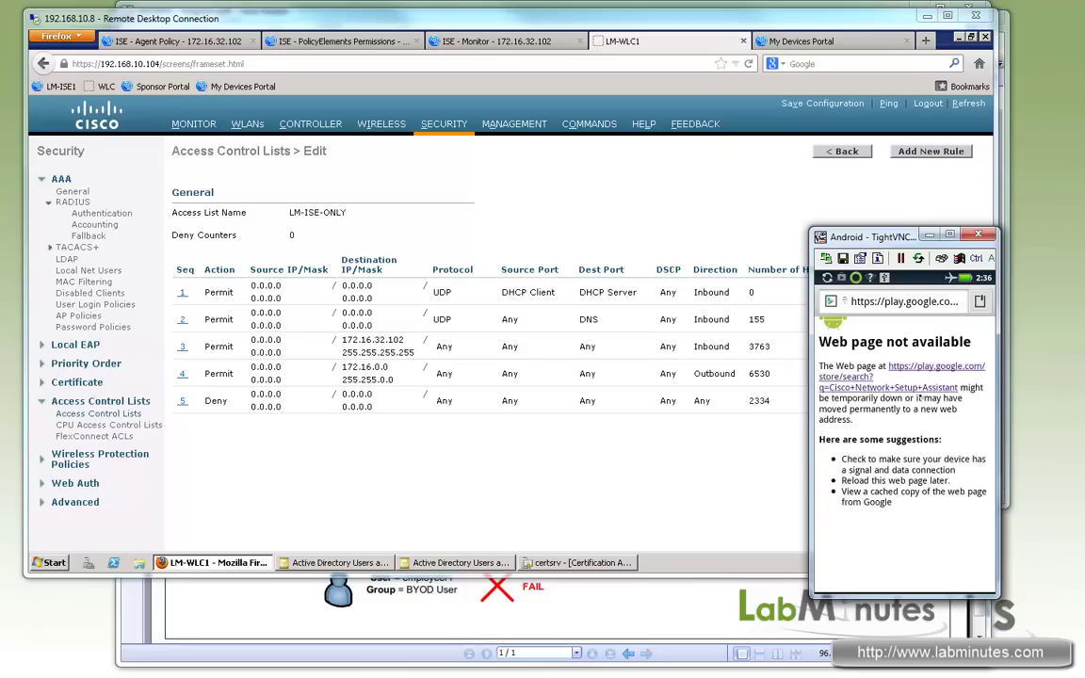
# Step: Forget the saved LM-INTERNAL network in the Android phone's Wi-Fi settings
pyautogui.press('Home')
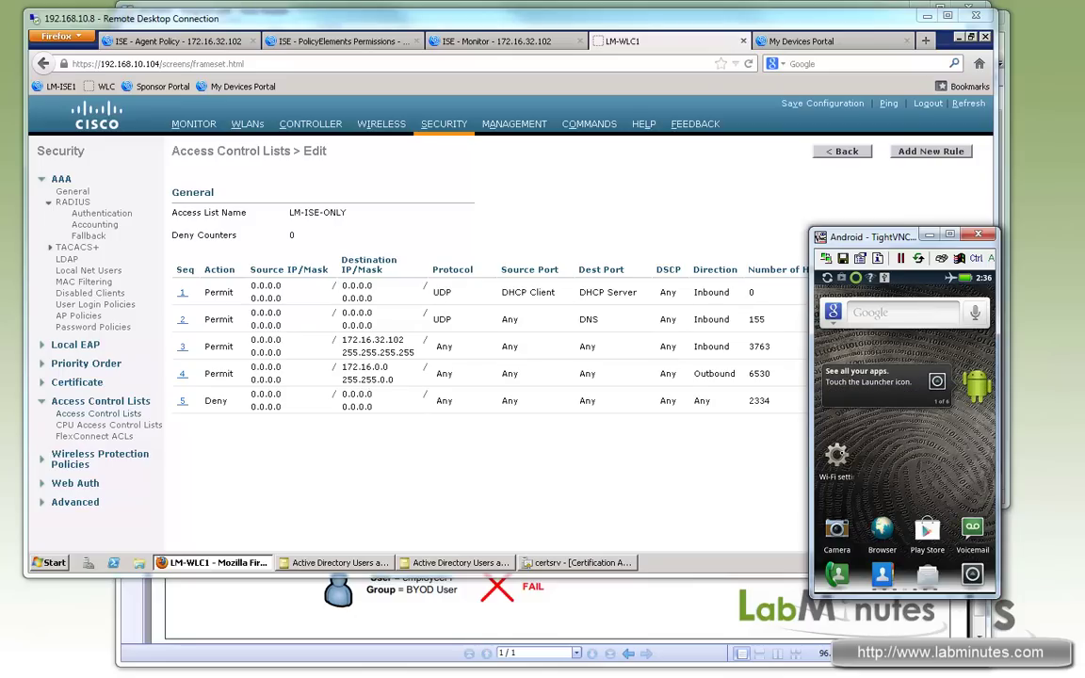
pyautogui.click(837, 456)
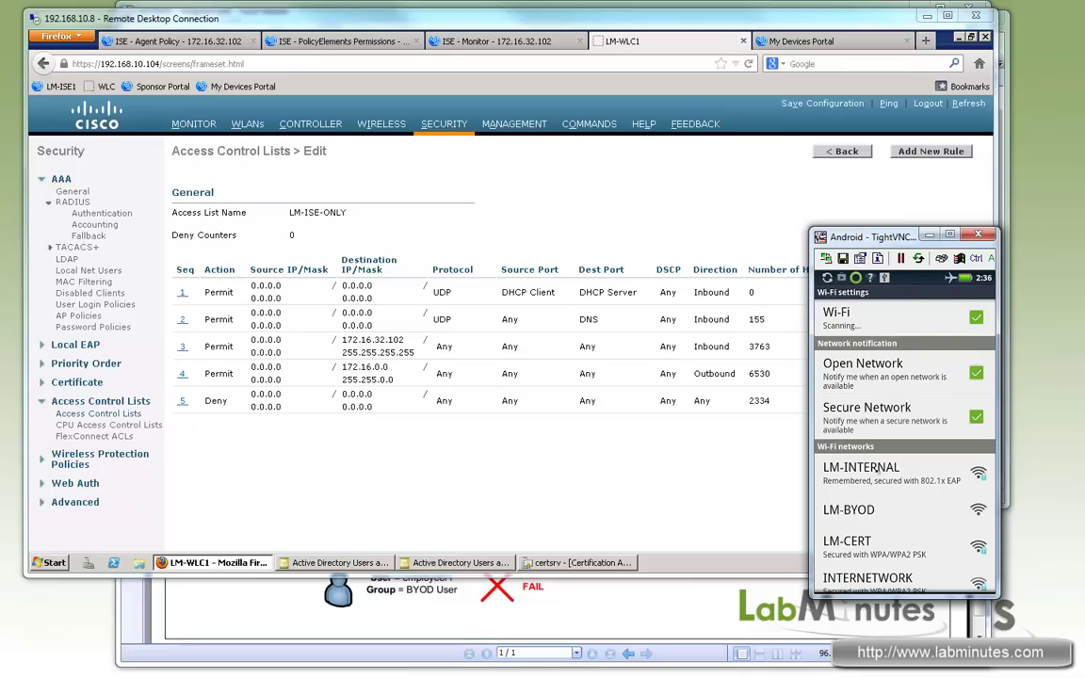
pyautogui.click(876, 467)
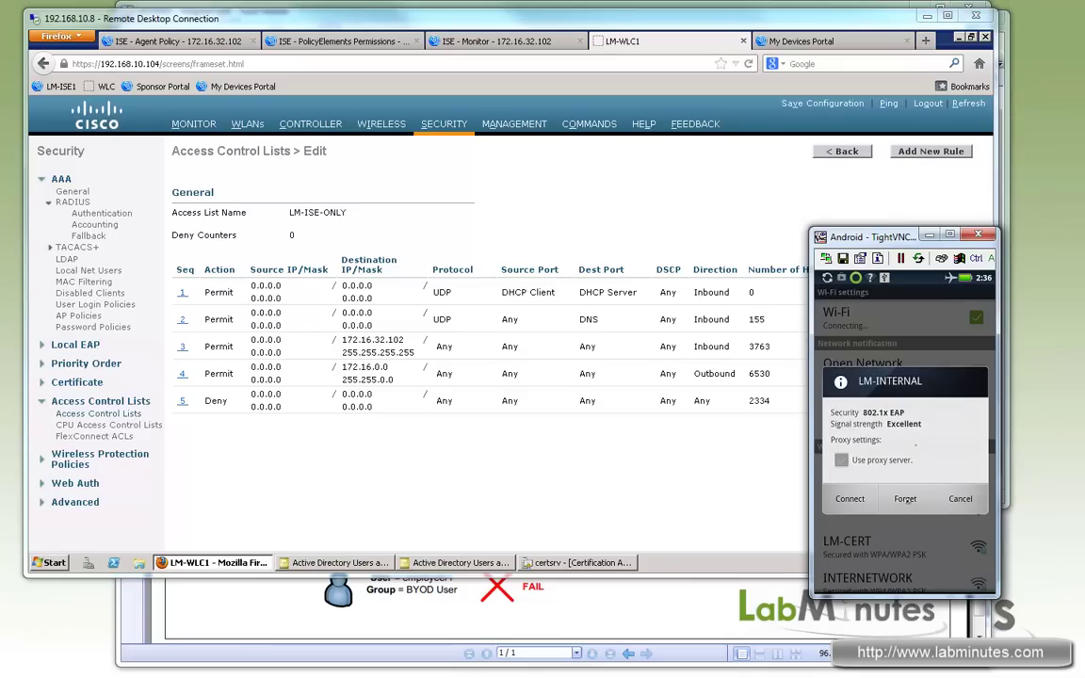
pyautogui.click(905, 499)
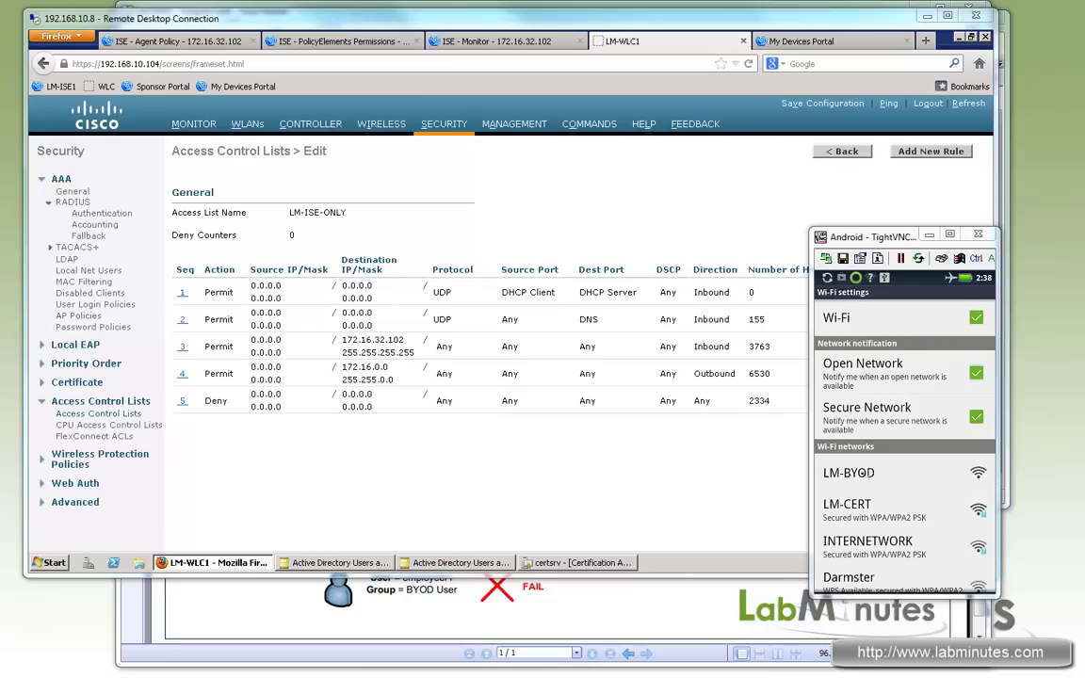
# Step: Connect the Android phone to the open LM-BYOD network and refresh ISE Live Authentications
pyautogui.click(879, 473)
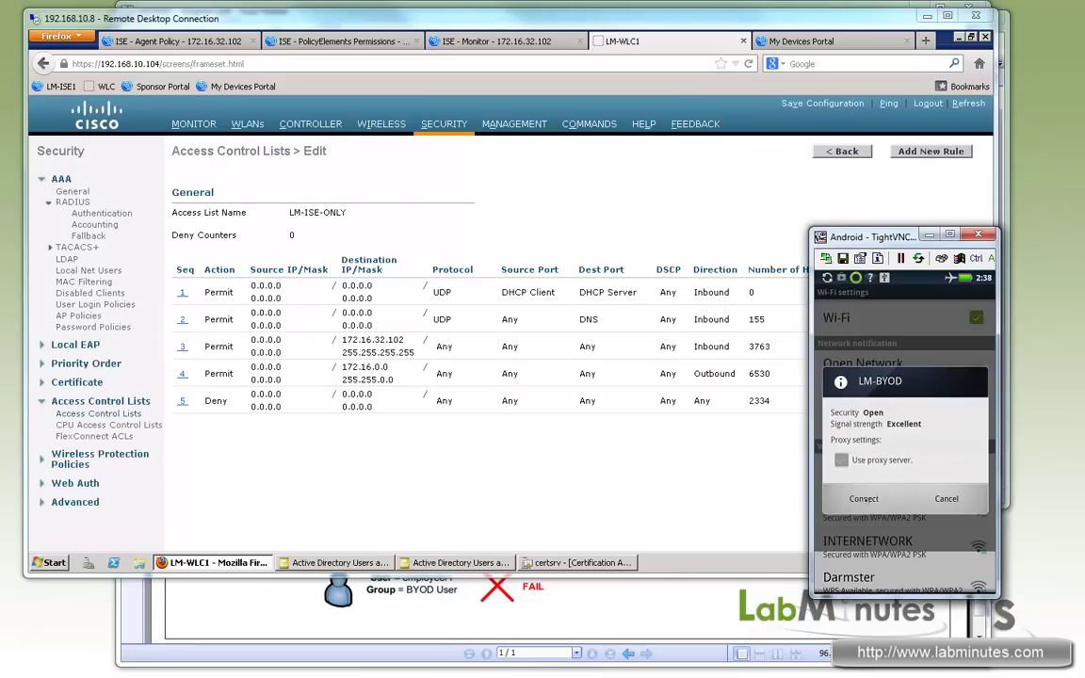
pyautogui.click(866, 493)
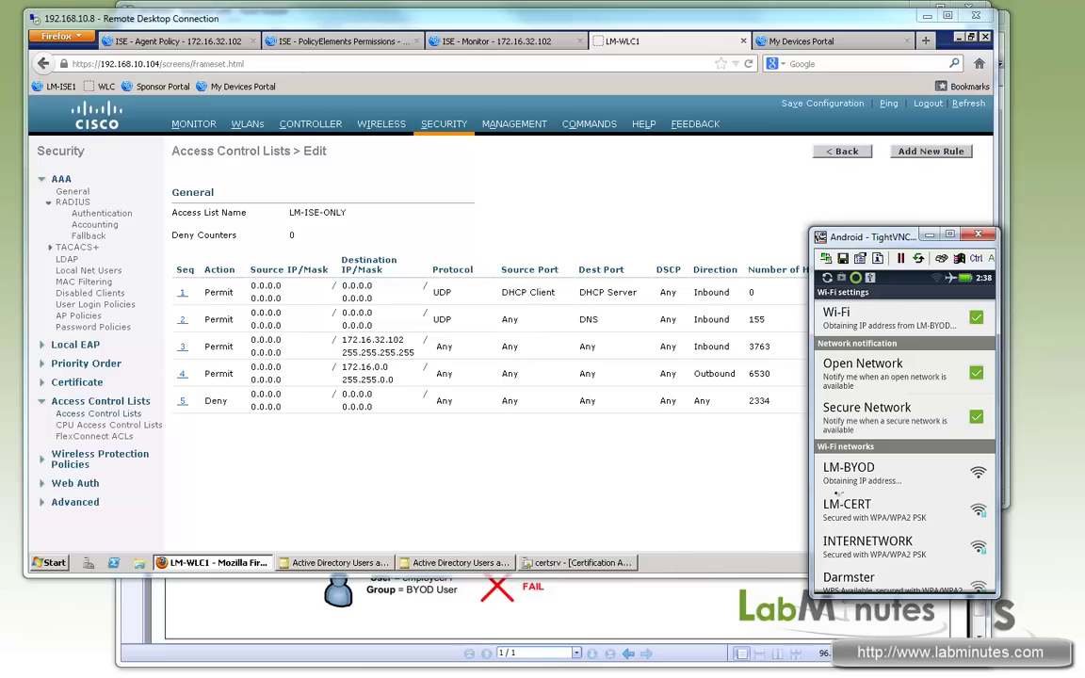
pyautogui.click(514, 61)
pyautogui.click(497, 42)
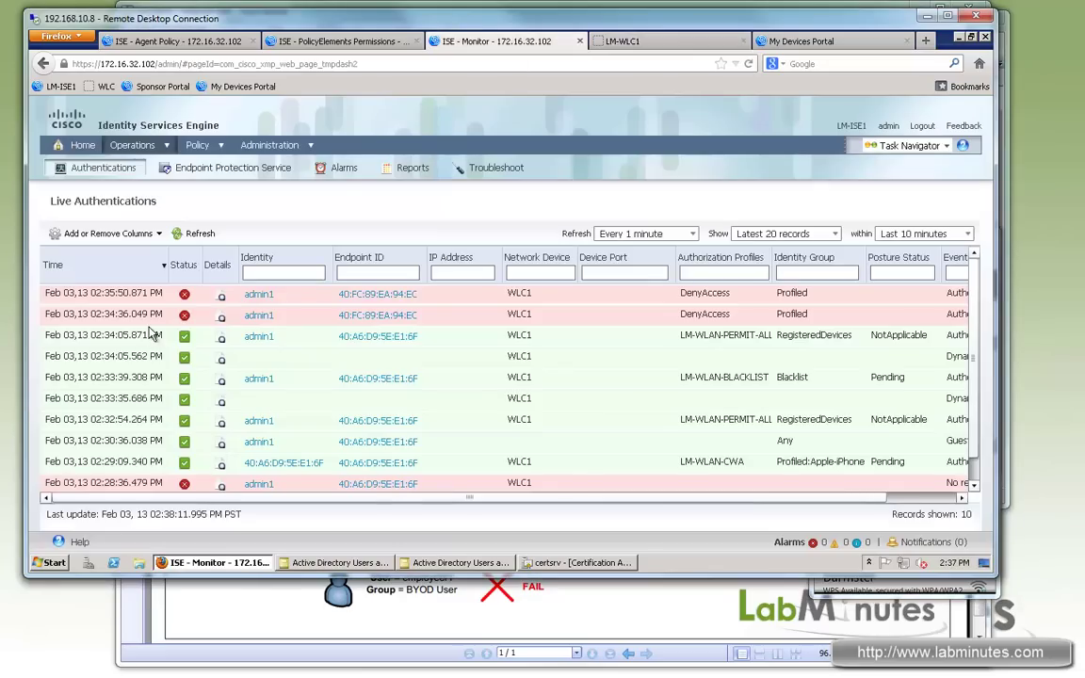
pyautogui.click(198, 235)
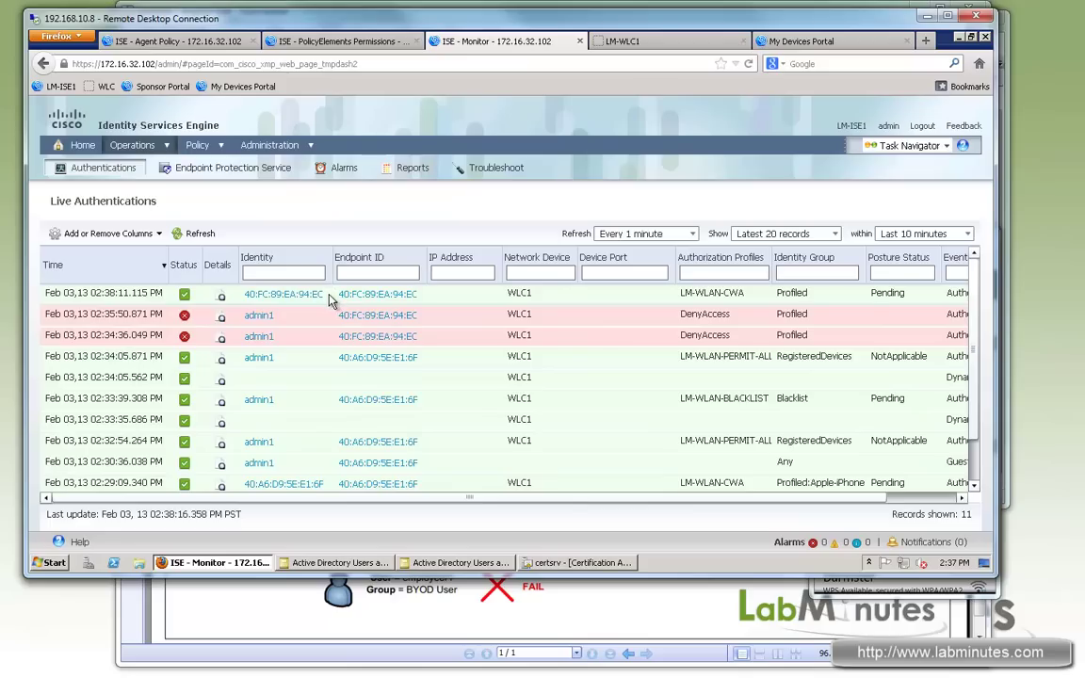
# Step: Browse to cisco.com in the phone's browser to trigger the ISE guest portal redirect
pyautogui.hotkey('alt', 'Tab')
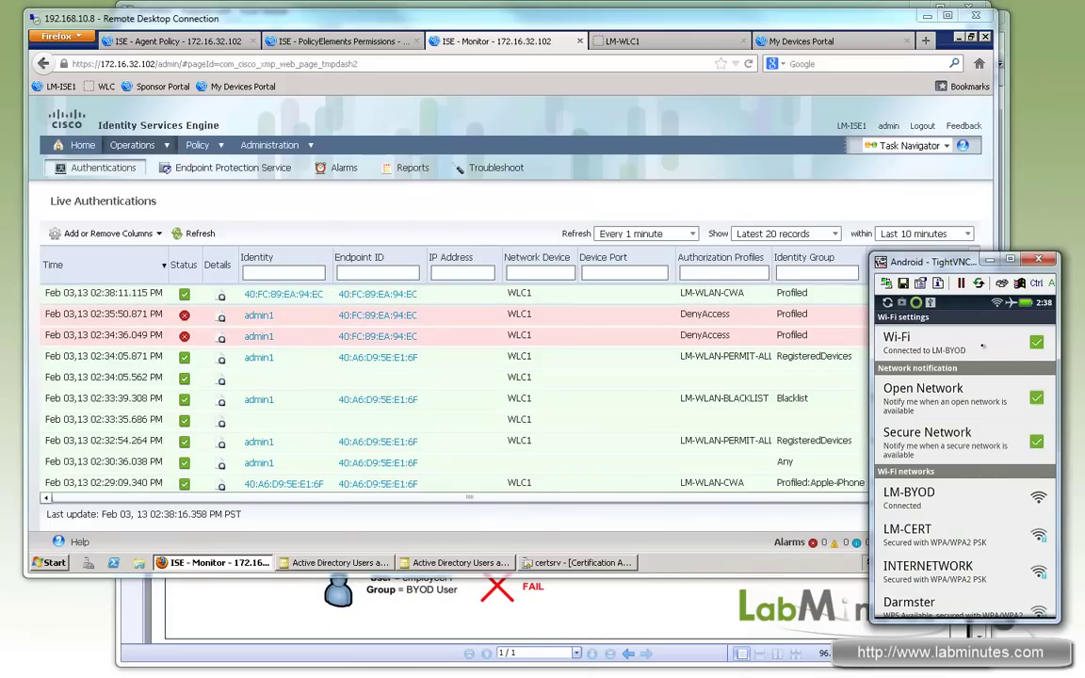
pyautogui.press('Home')
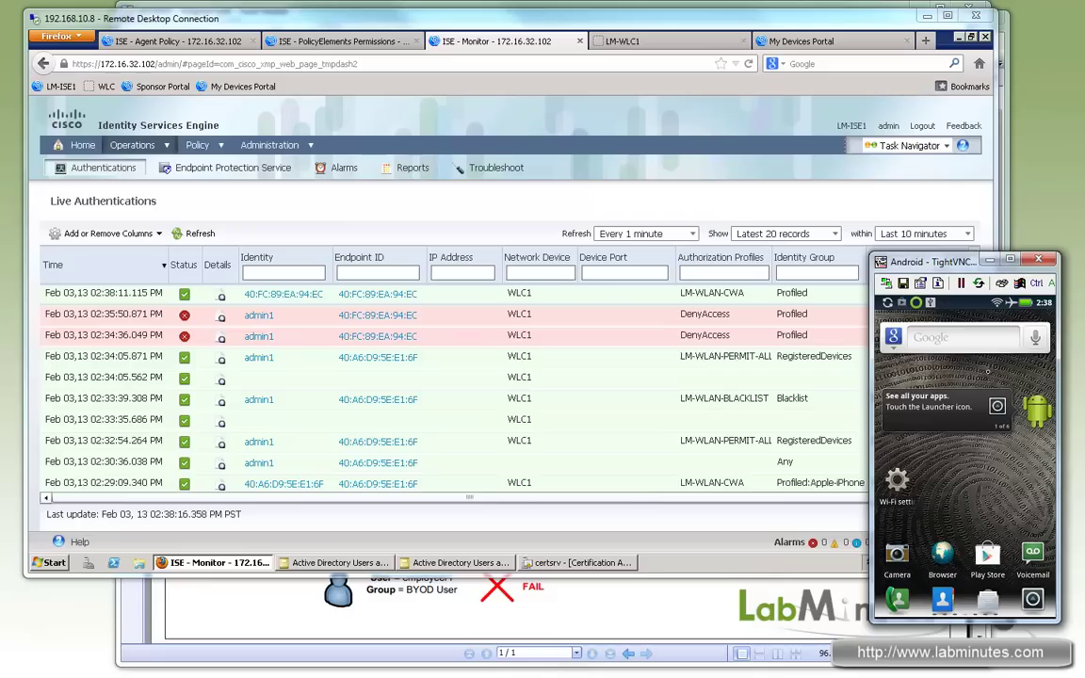
pyautogui.click(956, 573)
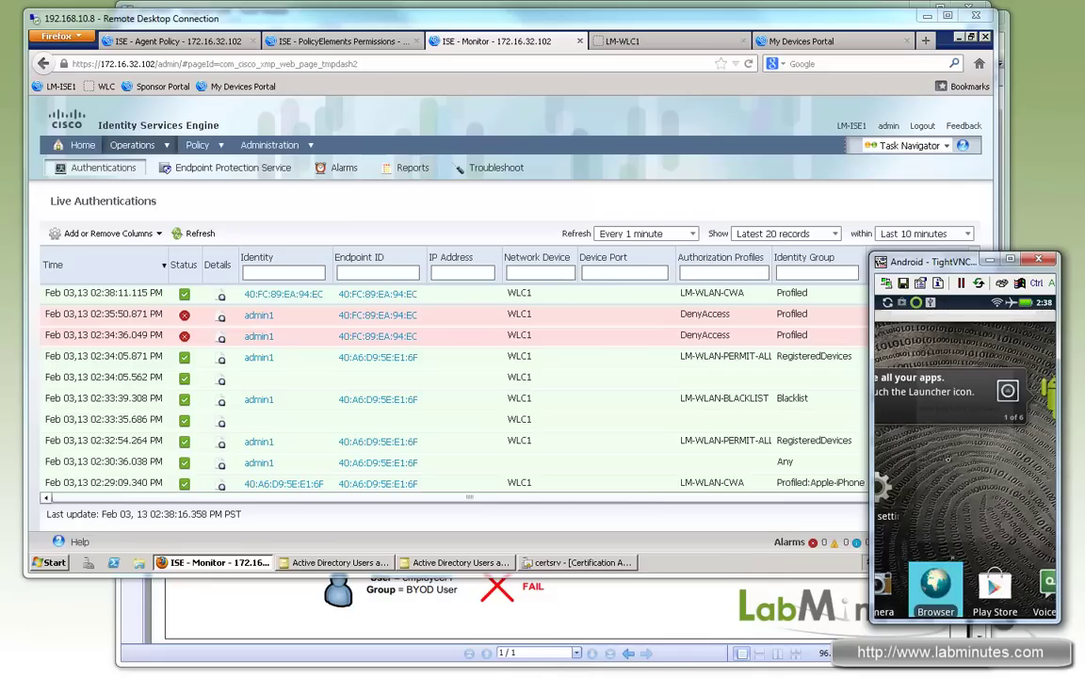
pyautogui.click(937, 325)
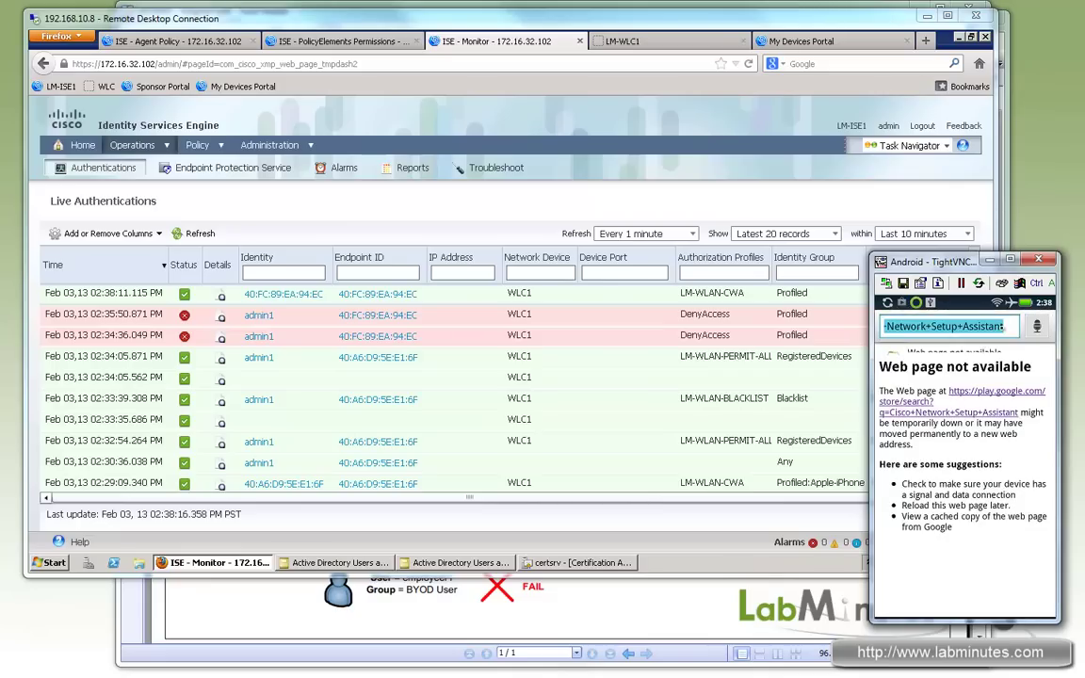
pyautogui.write('cisco.com')
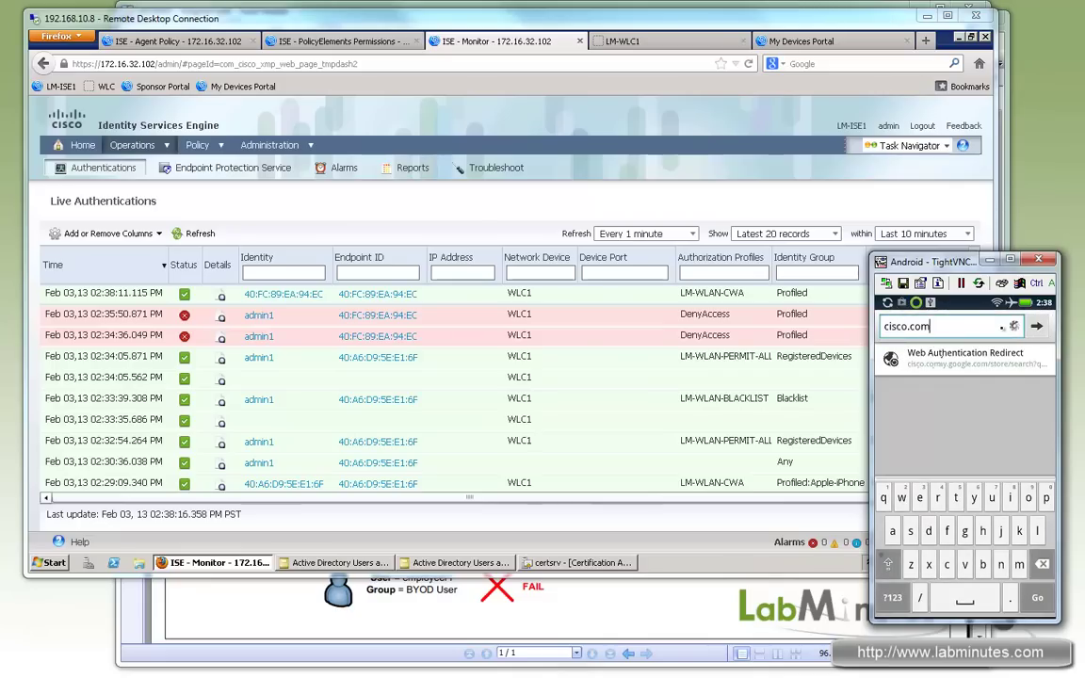
pyautogui.press('Return')
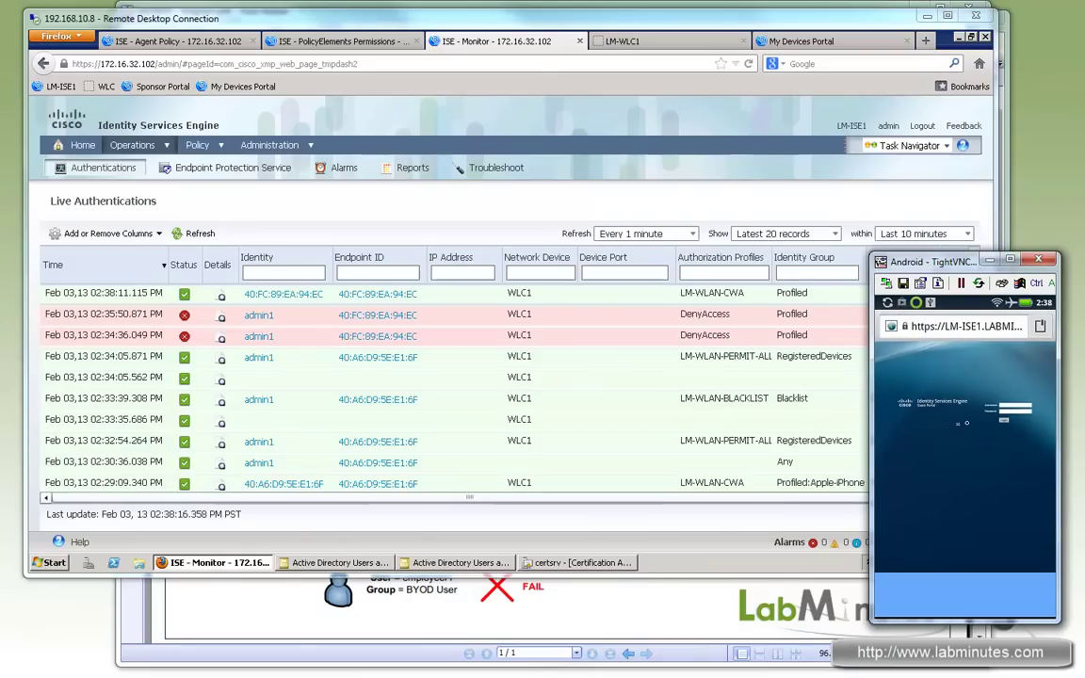
# Step: Log in to the ISE portal with the user's credentials and register the phone with description 'Android'
pyautogui.click(1015, 407)
pyautogui.click(944, 394)
pyautogui.write('admin')
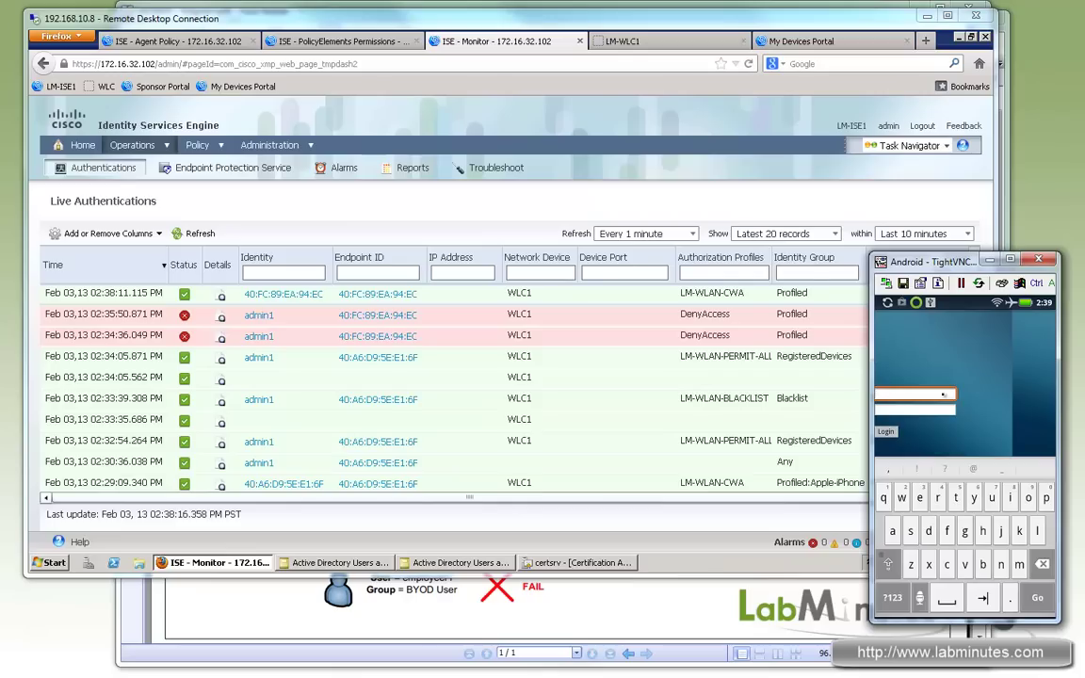
pyautogui.write('1')
pyautogui.click(931, 411)
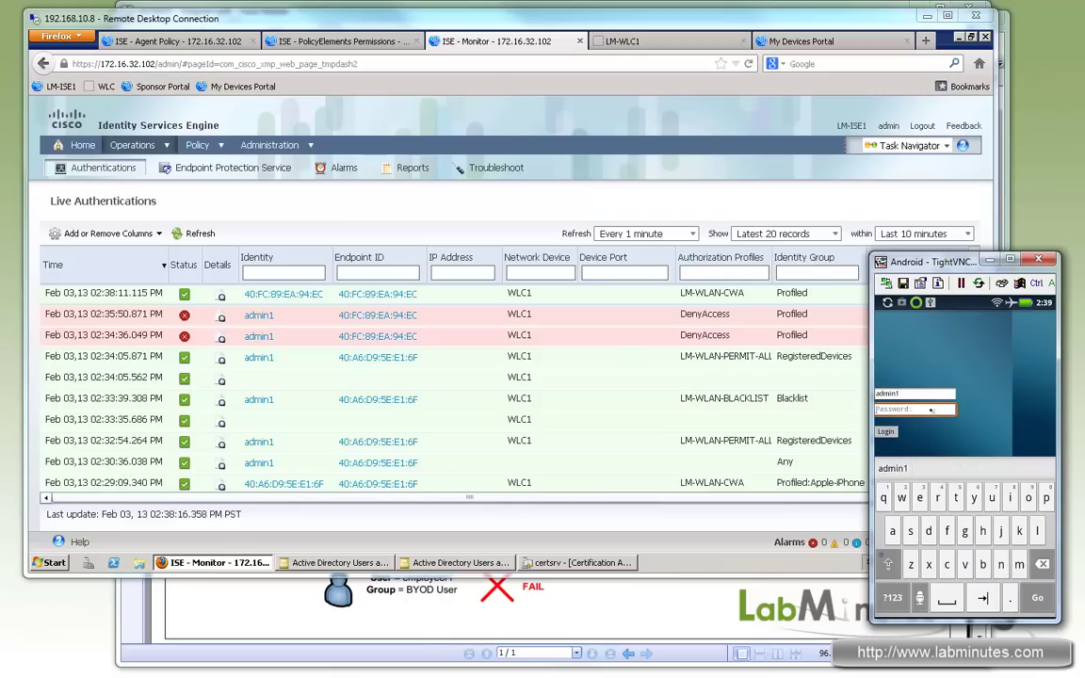
pyautogui.write('cisco')
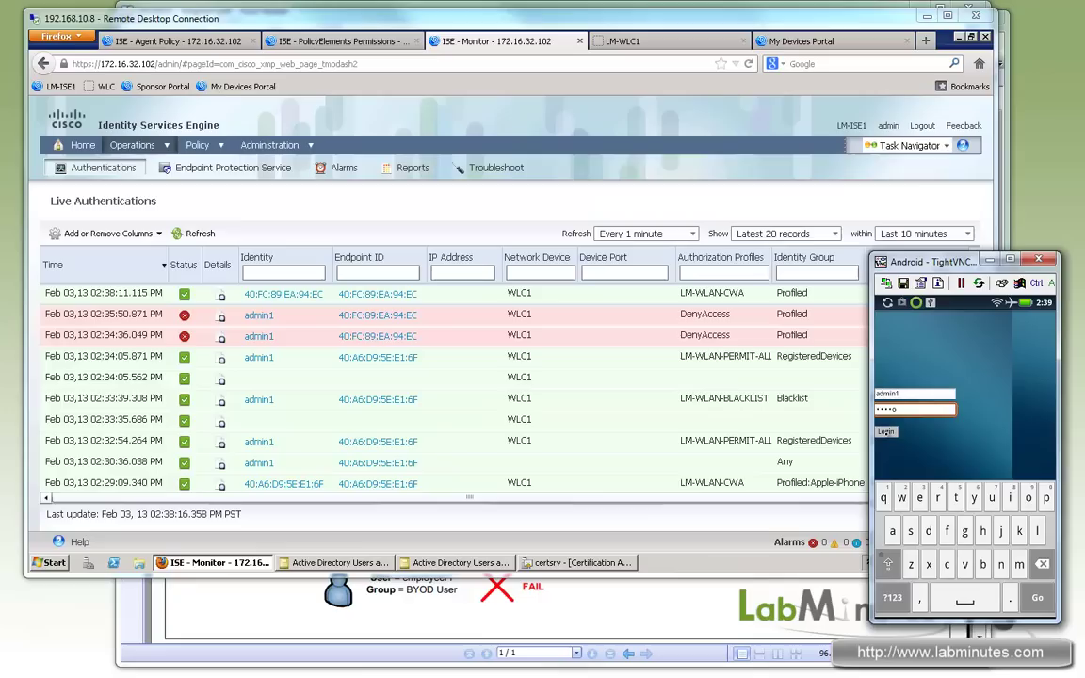
pyautogui.press('Return')
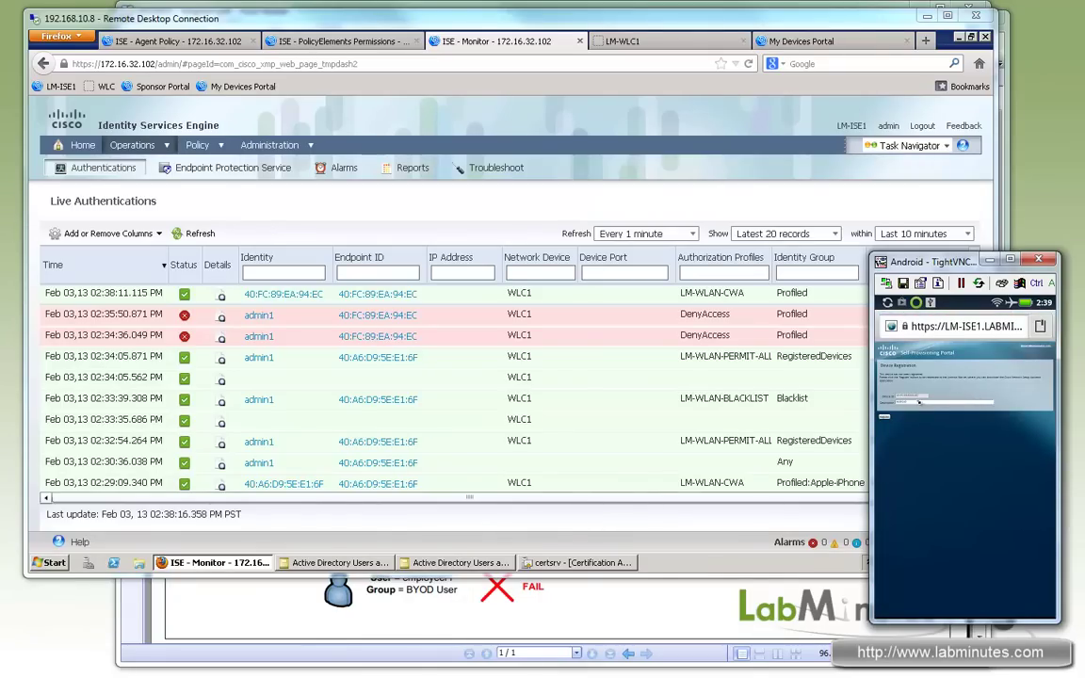
pyautogui.click(925, 408)
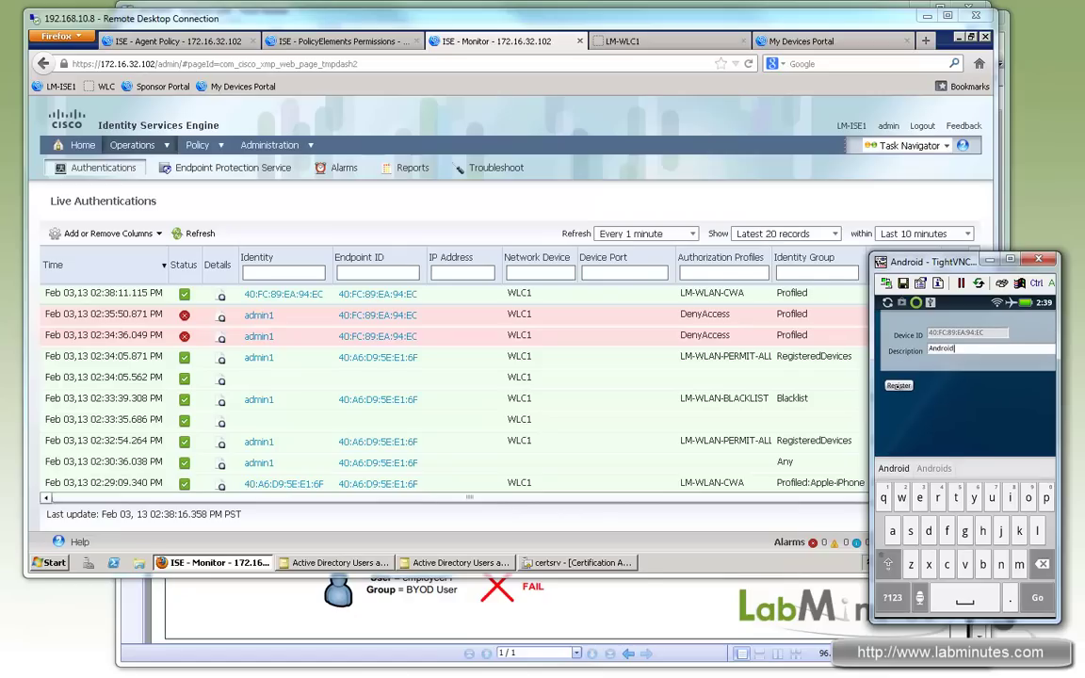
pyautogui.click(898, 385)
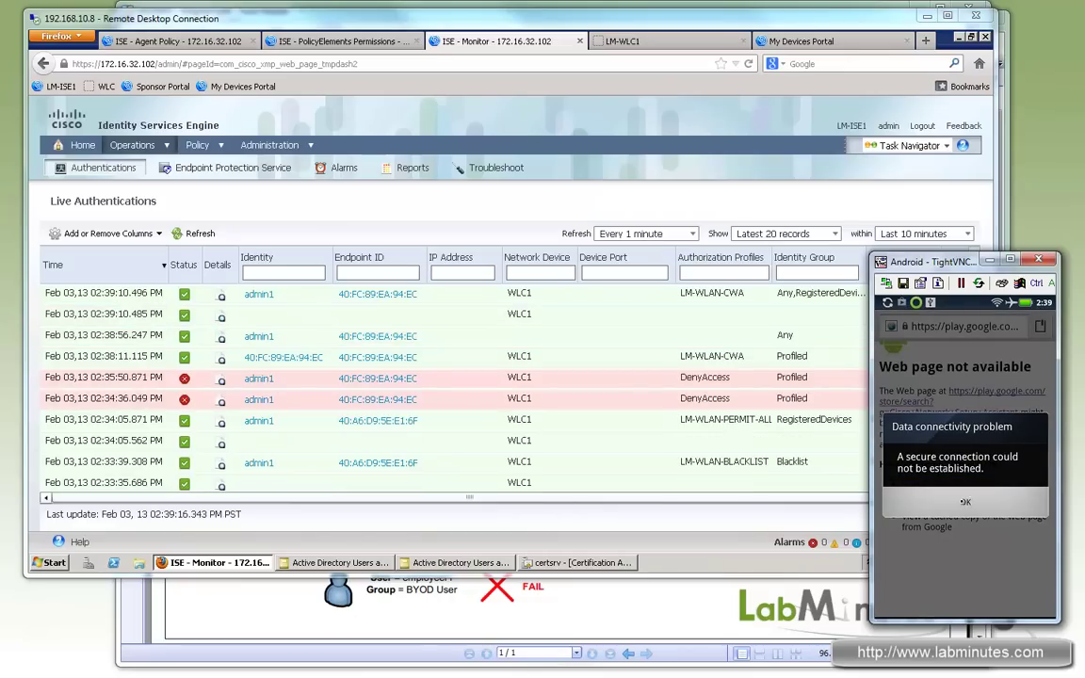
# Step: Dismiss the connectivity error and start provisioning in the Network Setup Assistant app
pyautogui.click(966, 501)
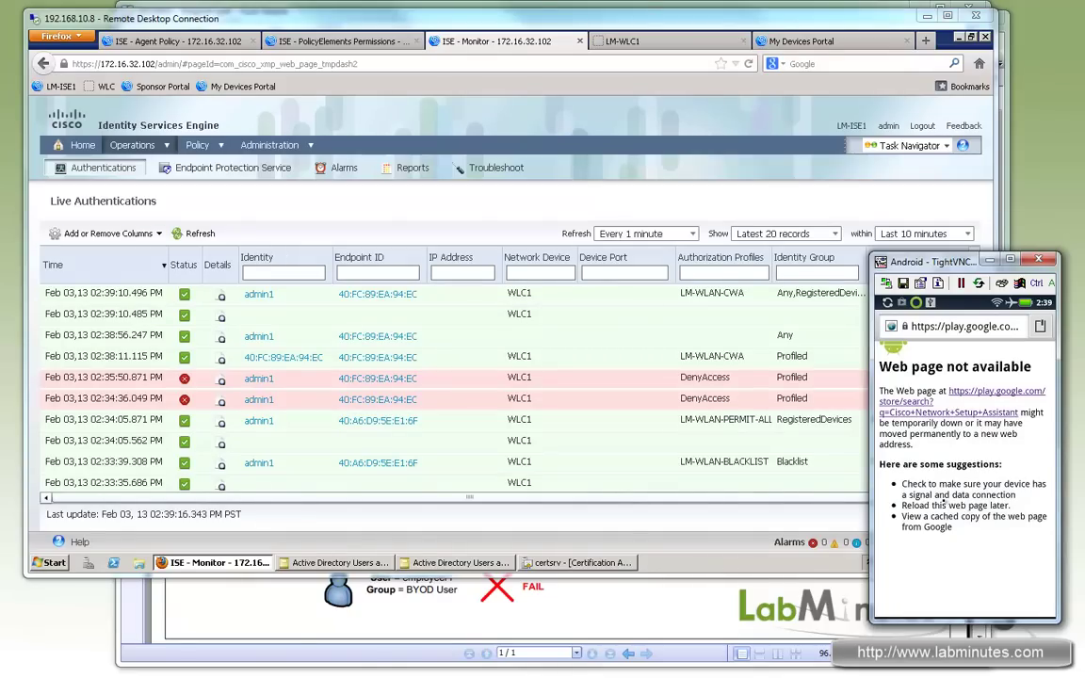
pyautogui.press('Home')
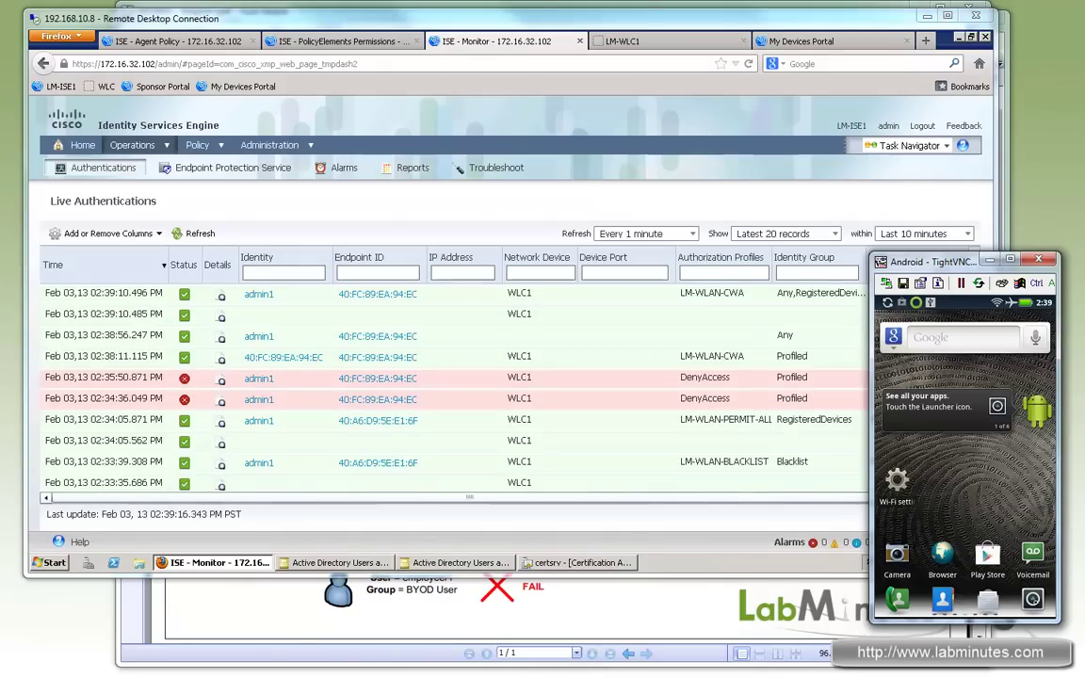
pyautogui.click(987, 599)
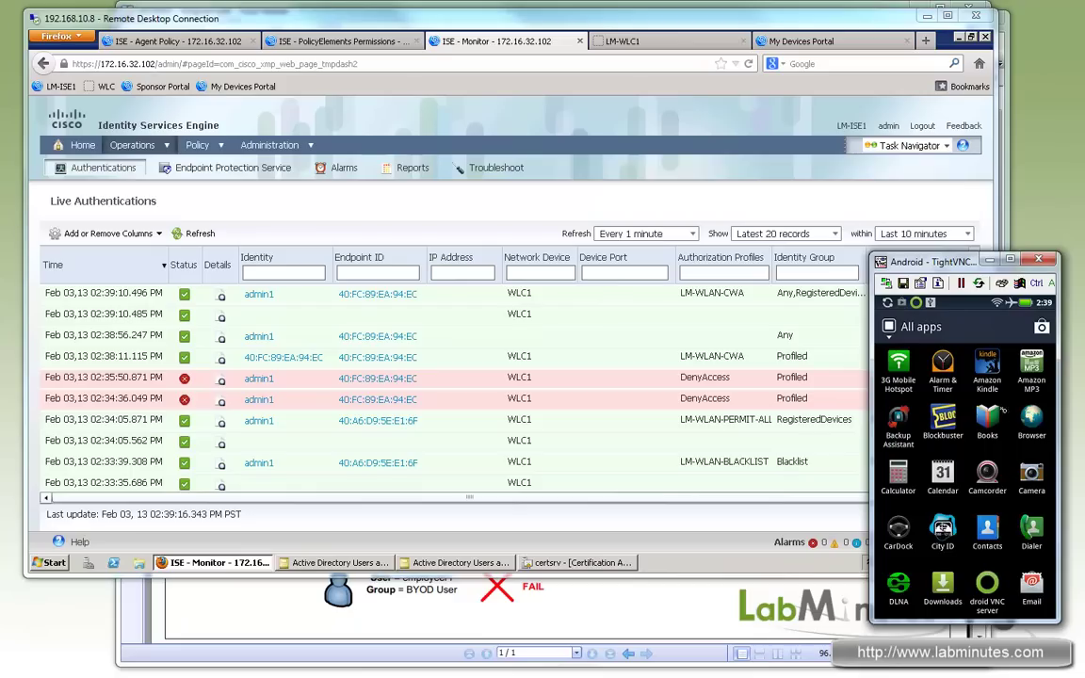
pyautogui.scroll(-2, 1008, 537)
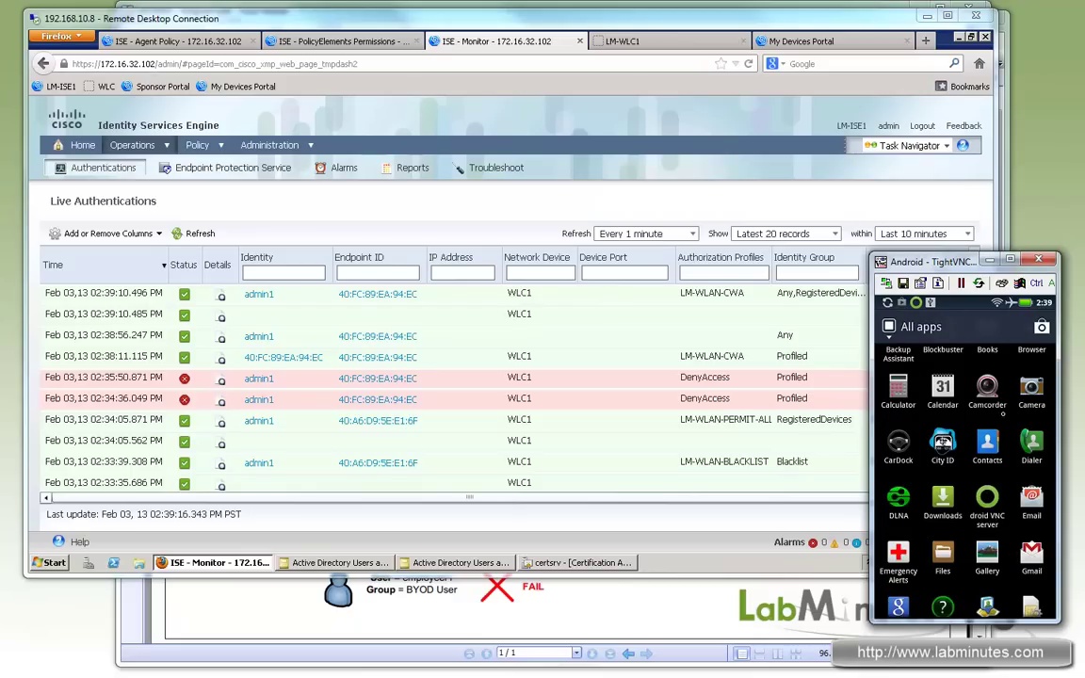
pyautogui.scroll(-2, 965, 471)
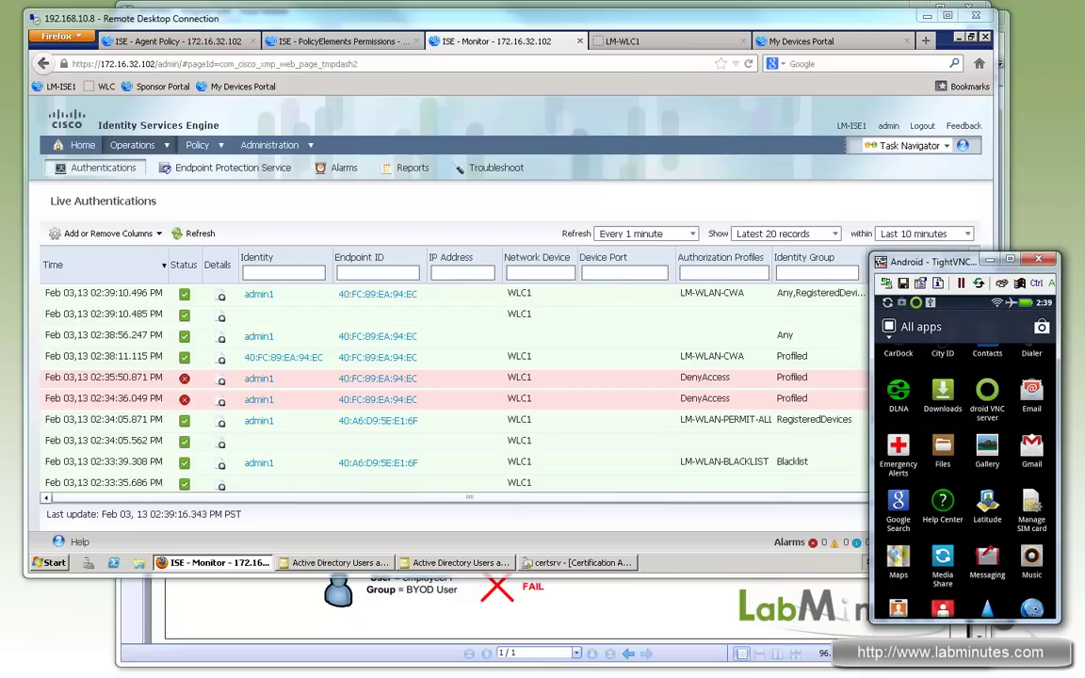
pyautogui.click(947, 602)
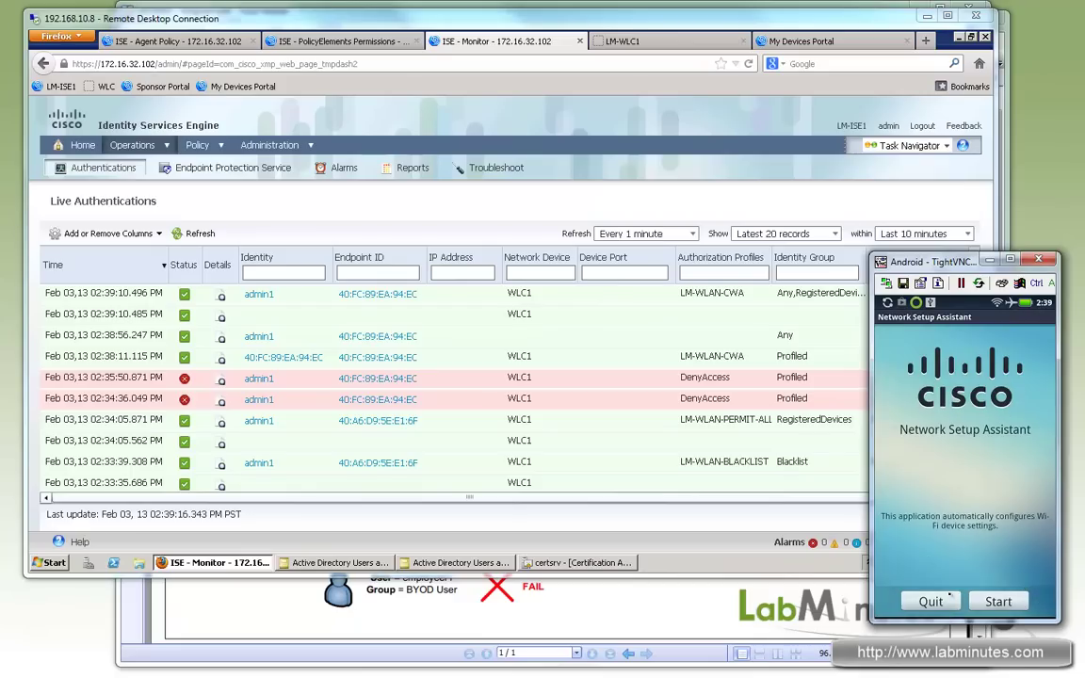
pyautogui.click(1004, 605)
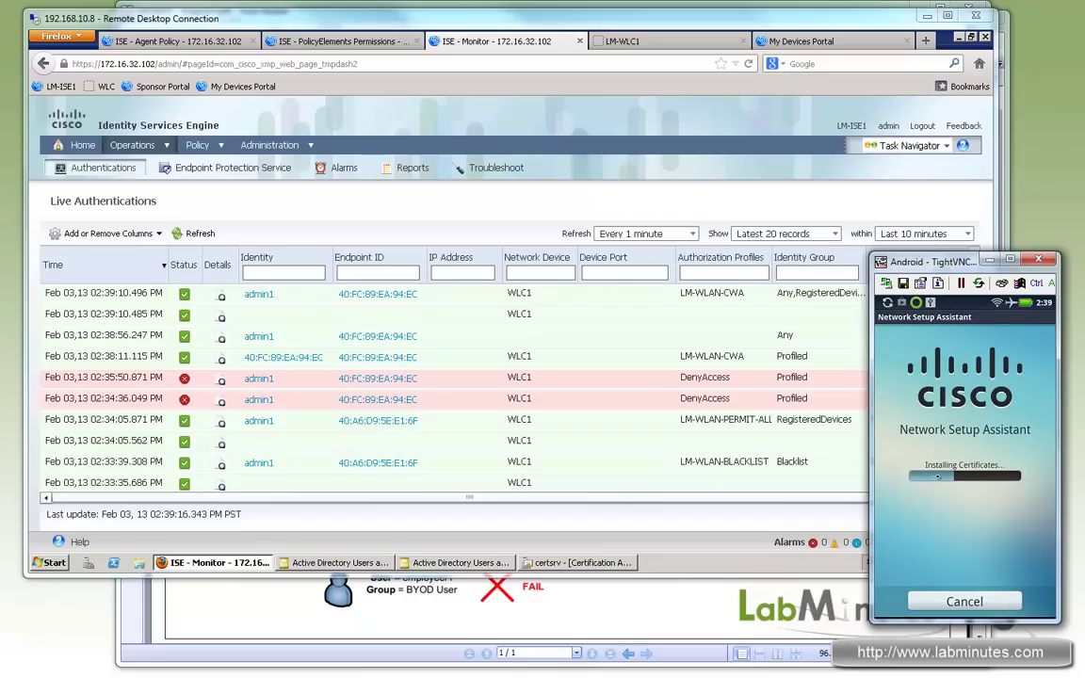
# Step: Install the user certificate and the iseca CA certificate through Certificate Installer
pyautogui.click(963, 444)
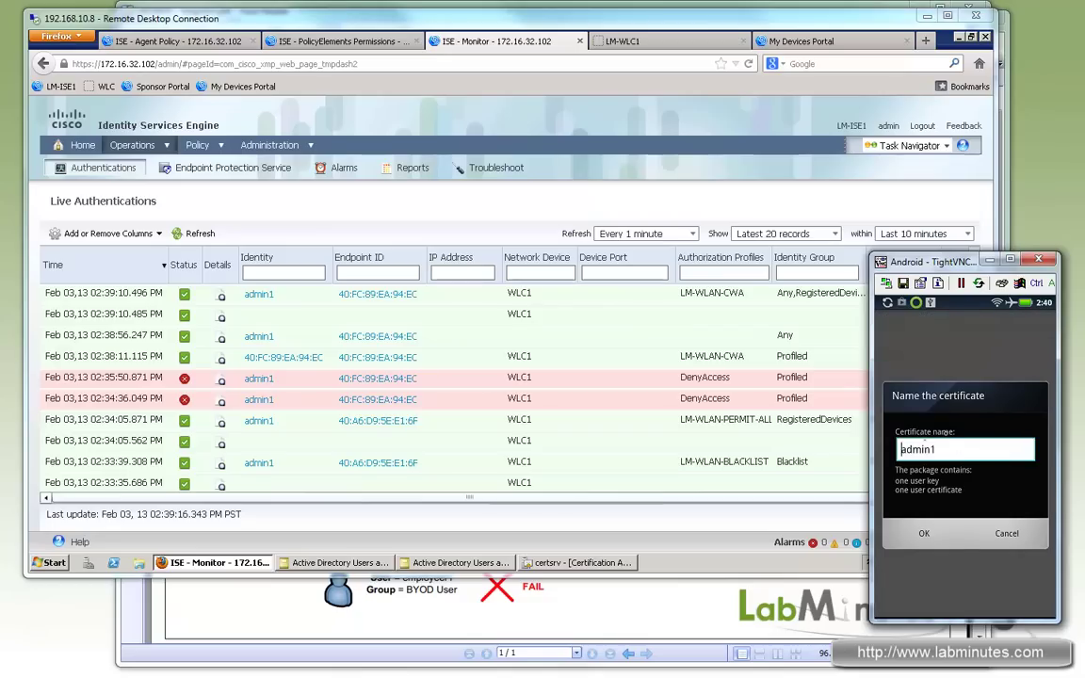
pyautogui.click(925, 534)
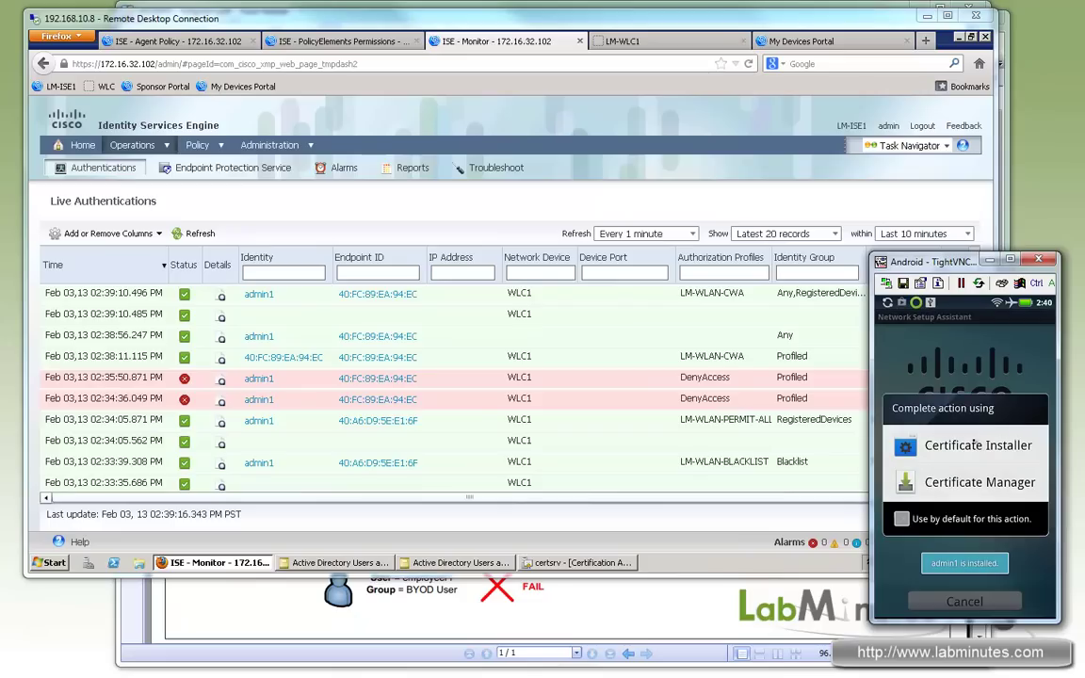
pyautogui.click(973, 445)
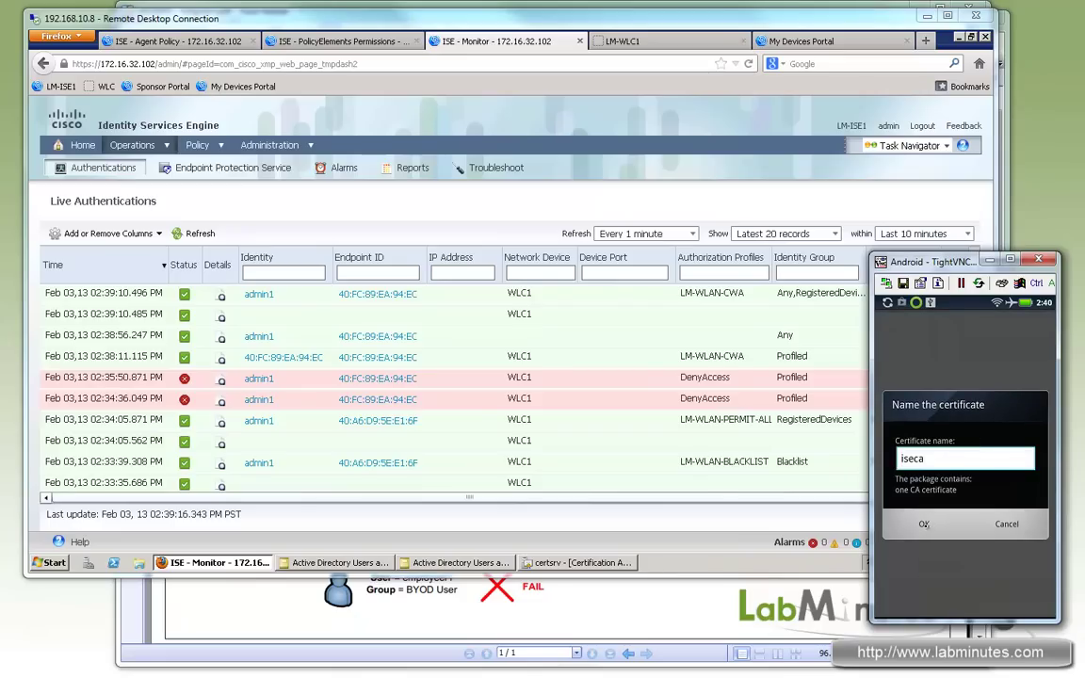
pyautogui.click(924, 525)
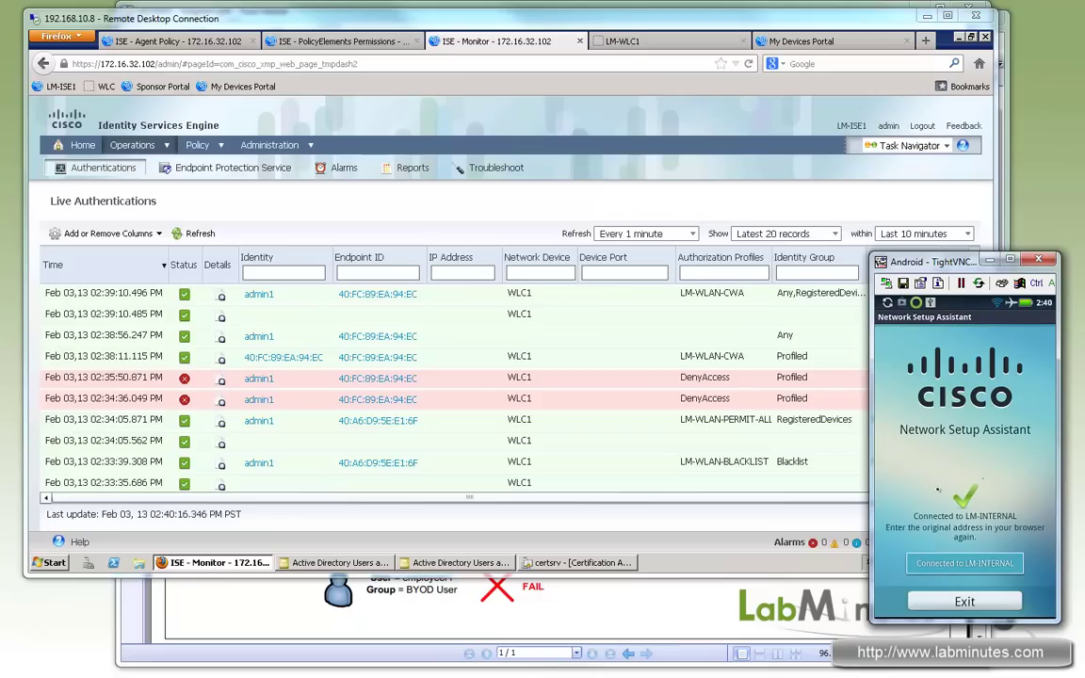
# Step: Refresh Live Authentications to show admin1's LM-WLAN-PERMIT-ALL entry, then close the Android viewer
pyautogui.click(175, 269)
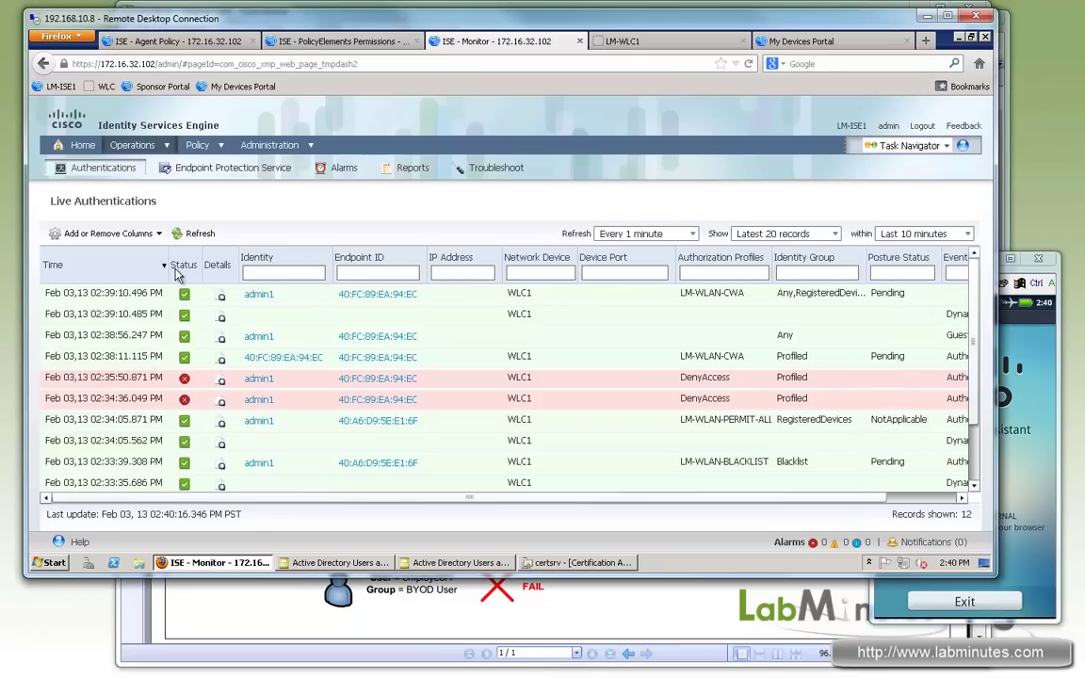
pyautogui.click(188, 236)
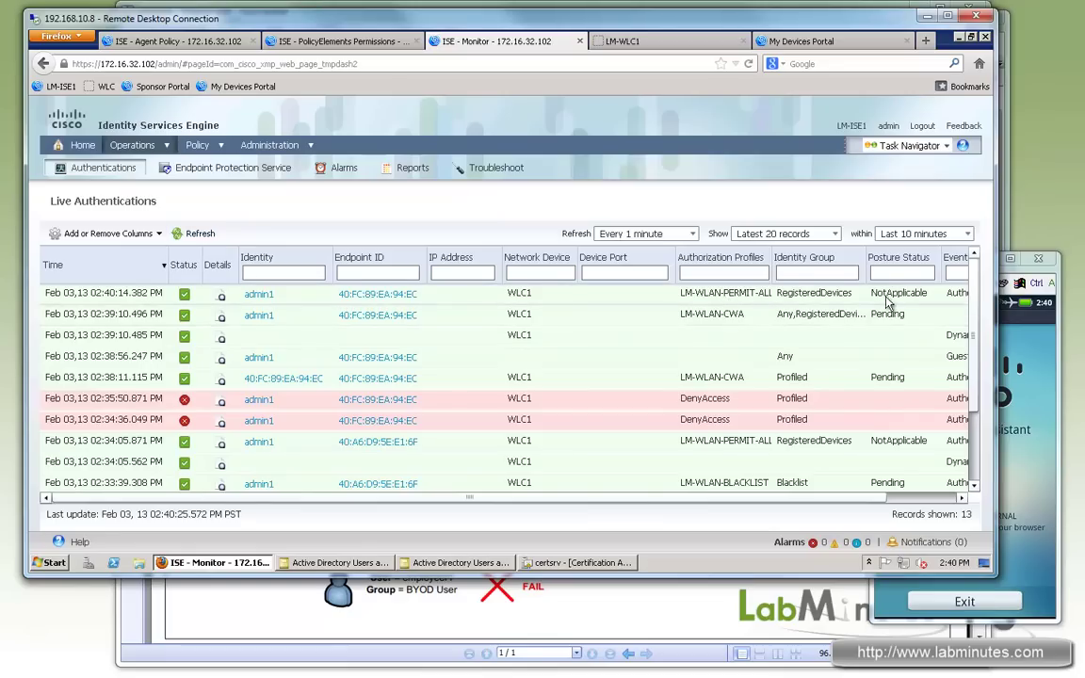
pyautogui.click(1024, 259)
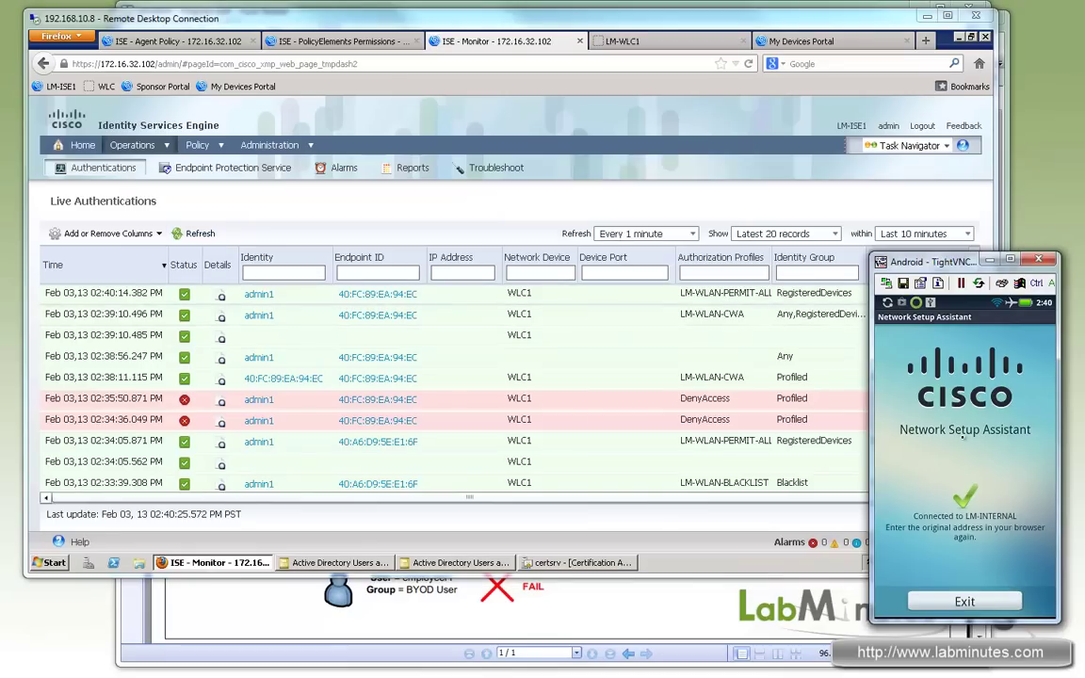
pyautogui.click(965, 601)
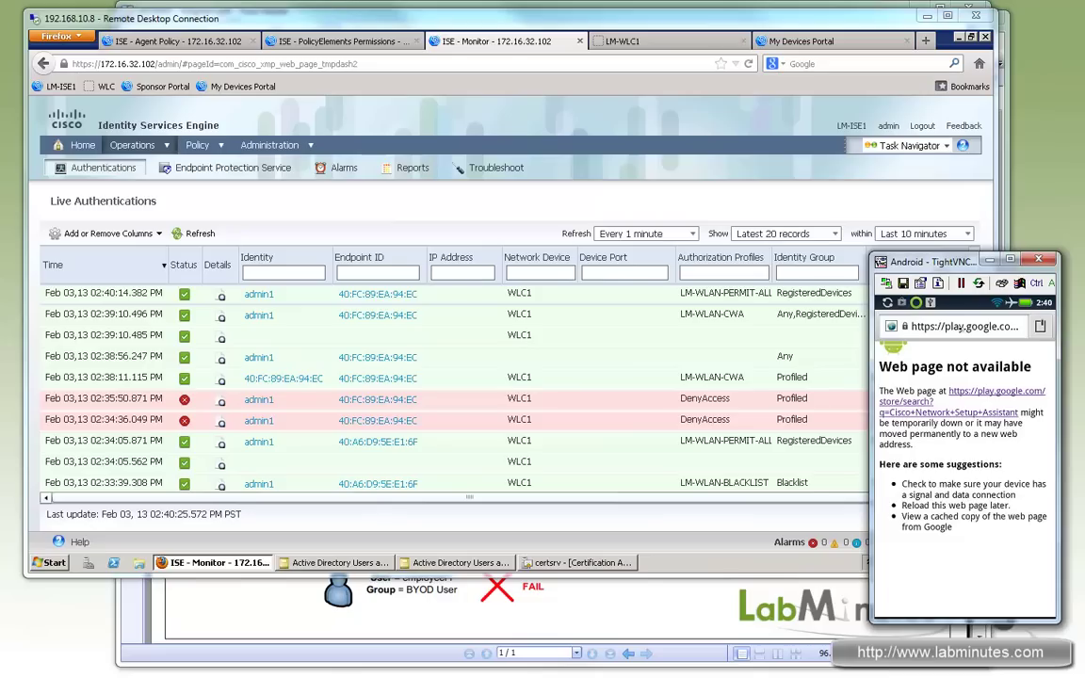
pyautogui.click(961, 327)
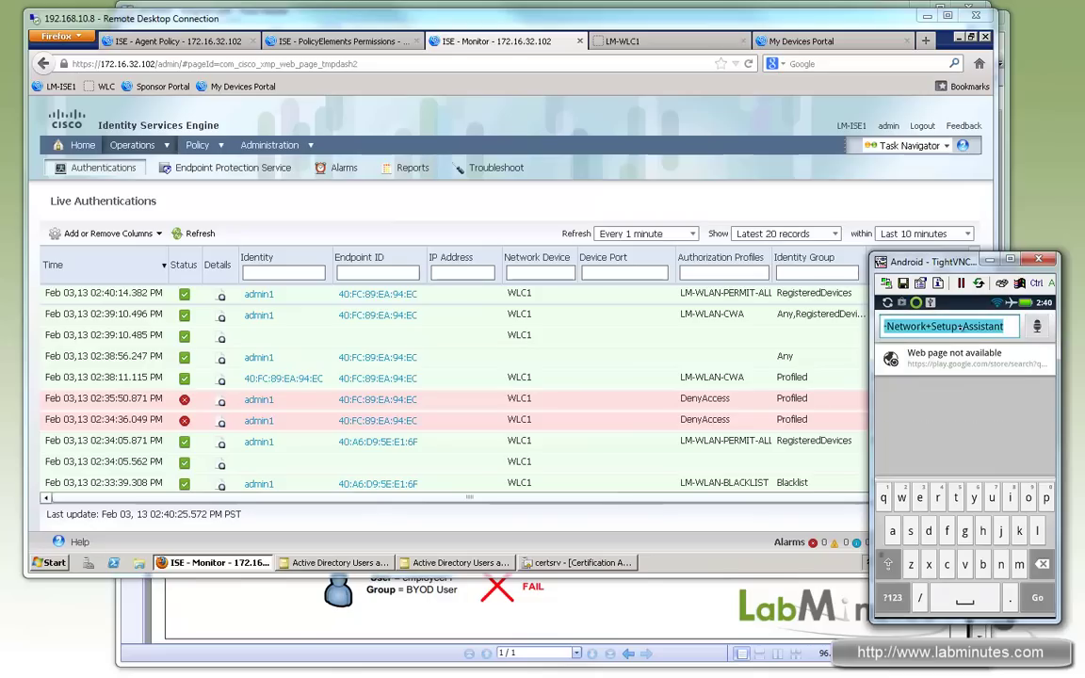
pyautogui.press('Escape')
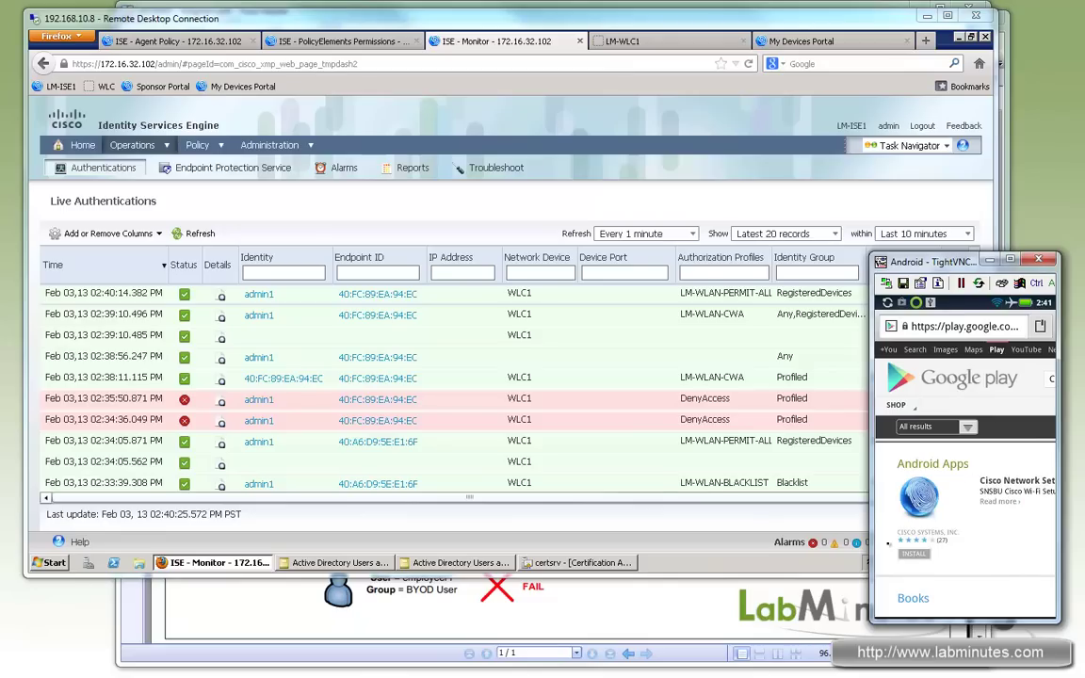
pyautogui.click(917, 555)
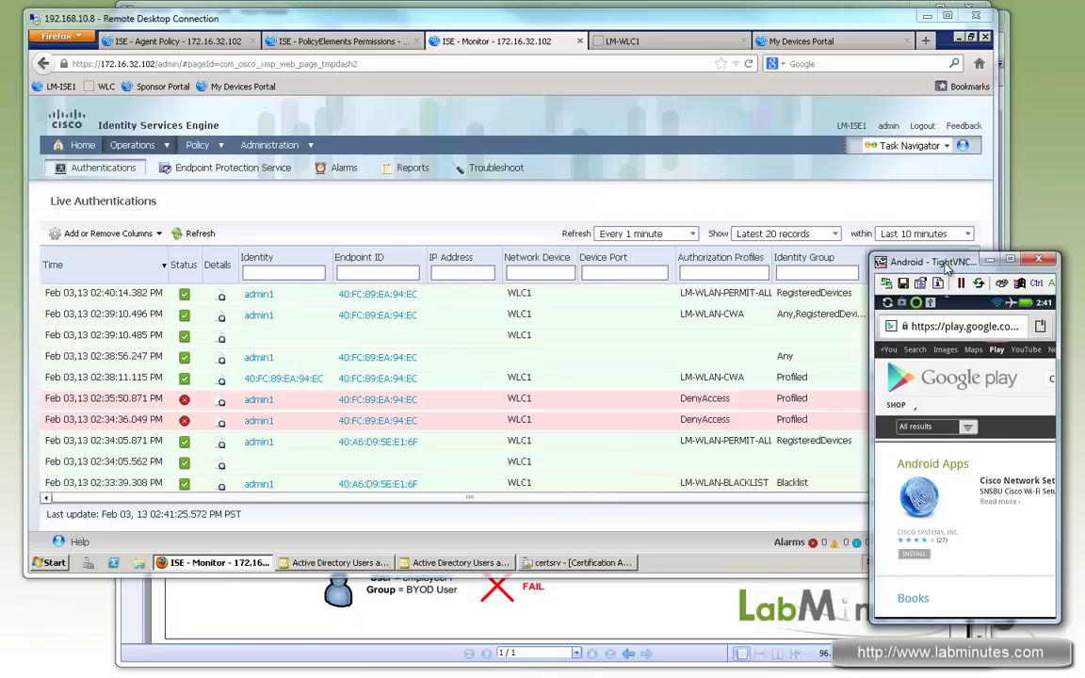
pyautogui.click(989, 259)
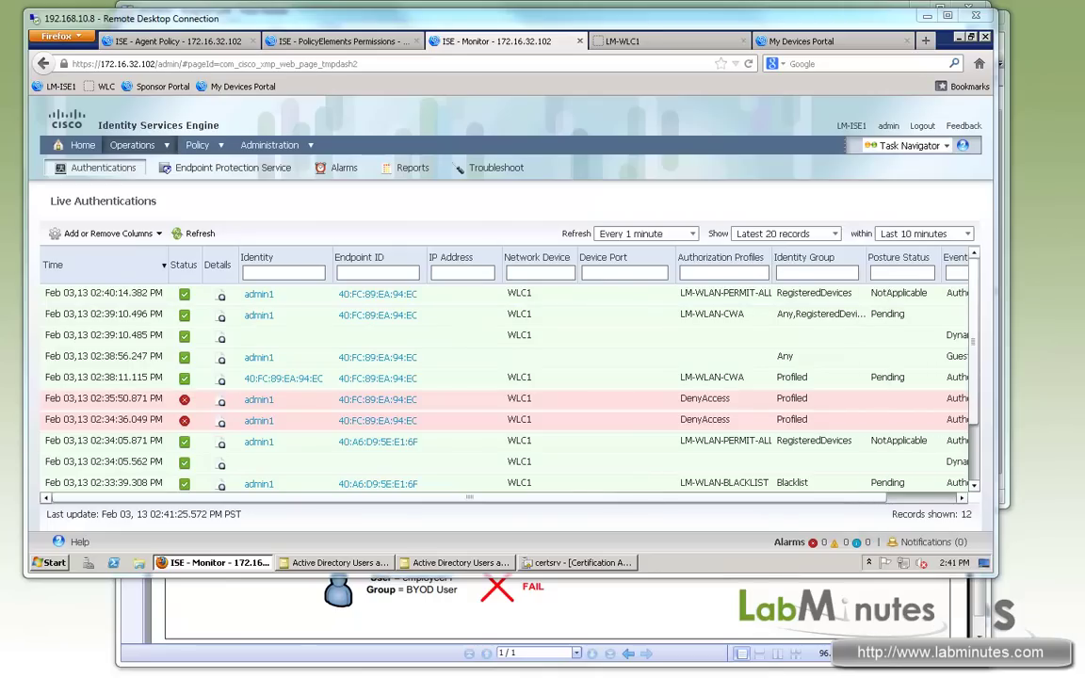
# Step: Switch to the Windows 7 laptop VM and log in with the account password
pyautogui.hotkey('alt', 'Tab')
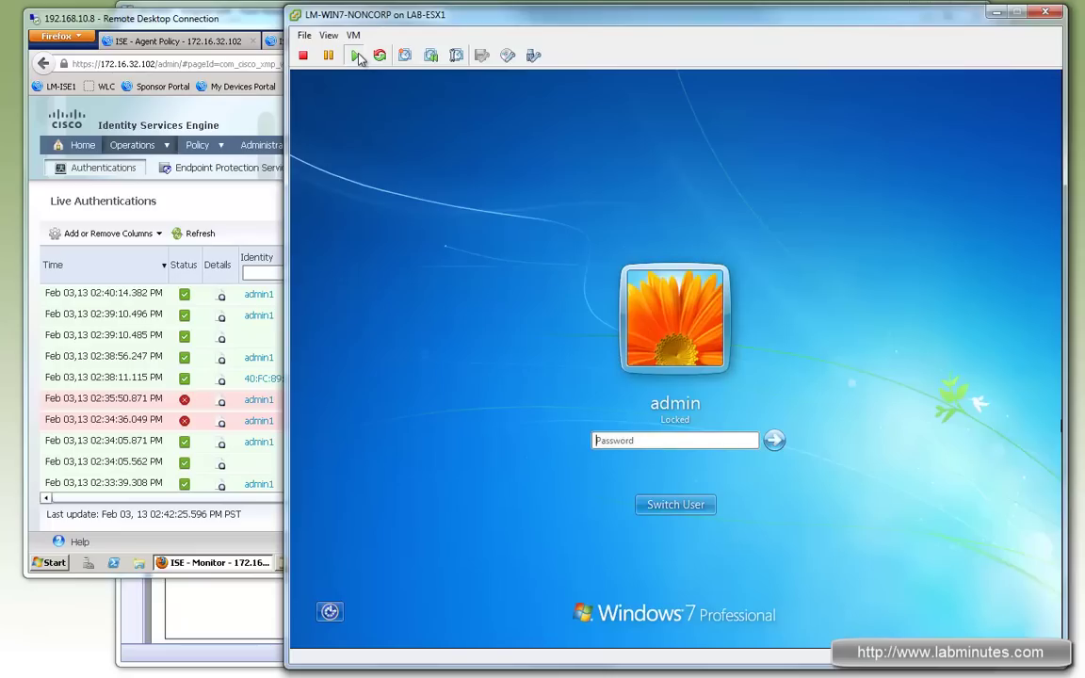
pyautogui.click(640, 454)
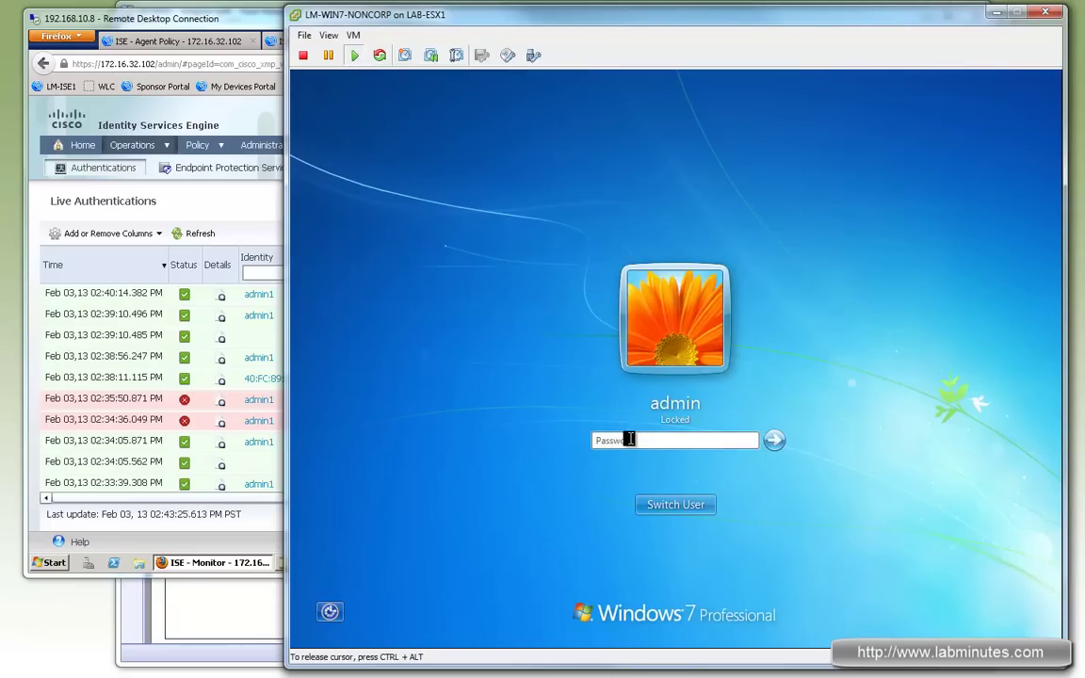
pyautogui.write('cisco123')
pyautogui.press('Return')
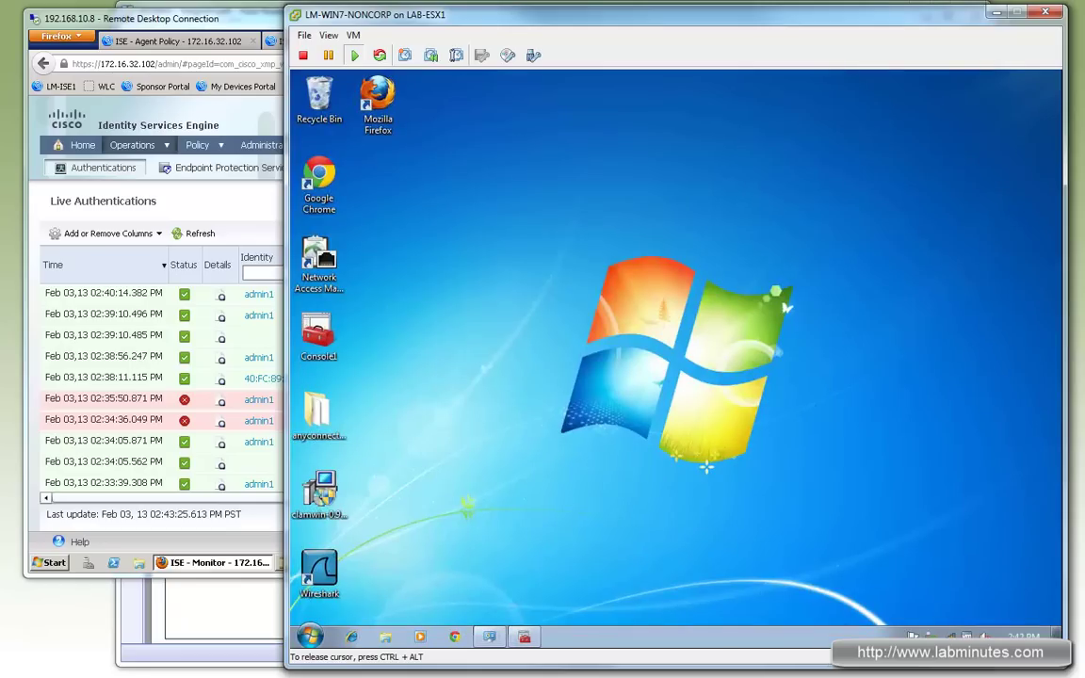
# Step: Confirm the Personal store is empty and refresh Trusted Root certificates in Console1, then minimize it
pyautogui.click(967, 637)
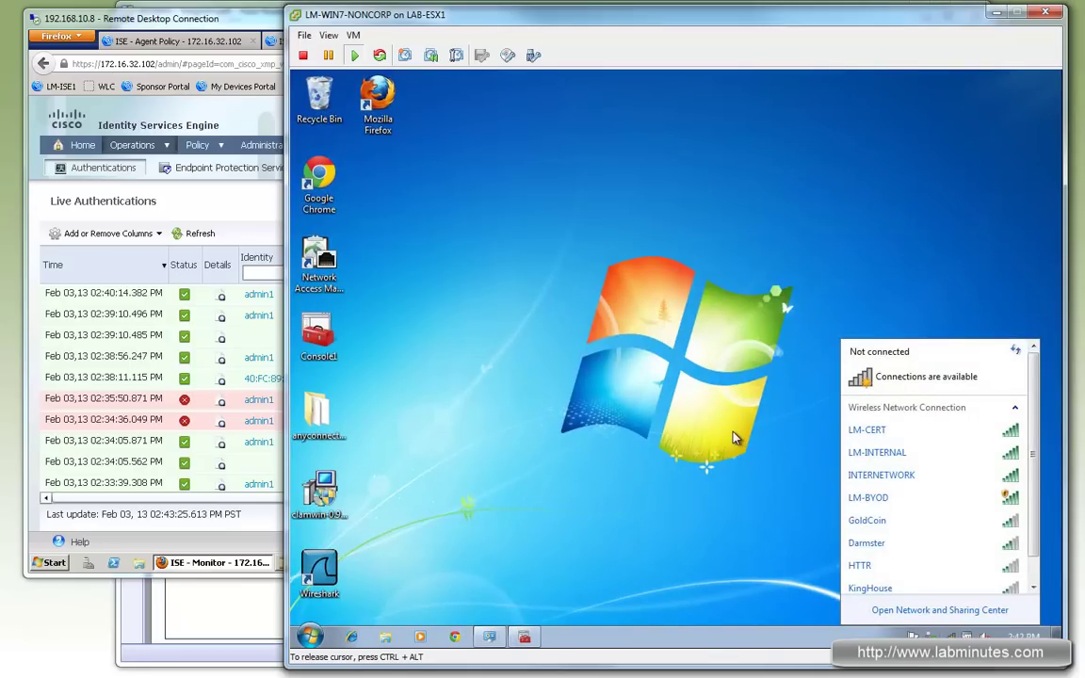
pyautogui.click(529, 629)
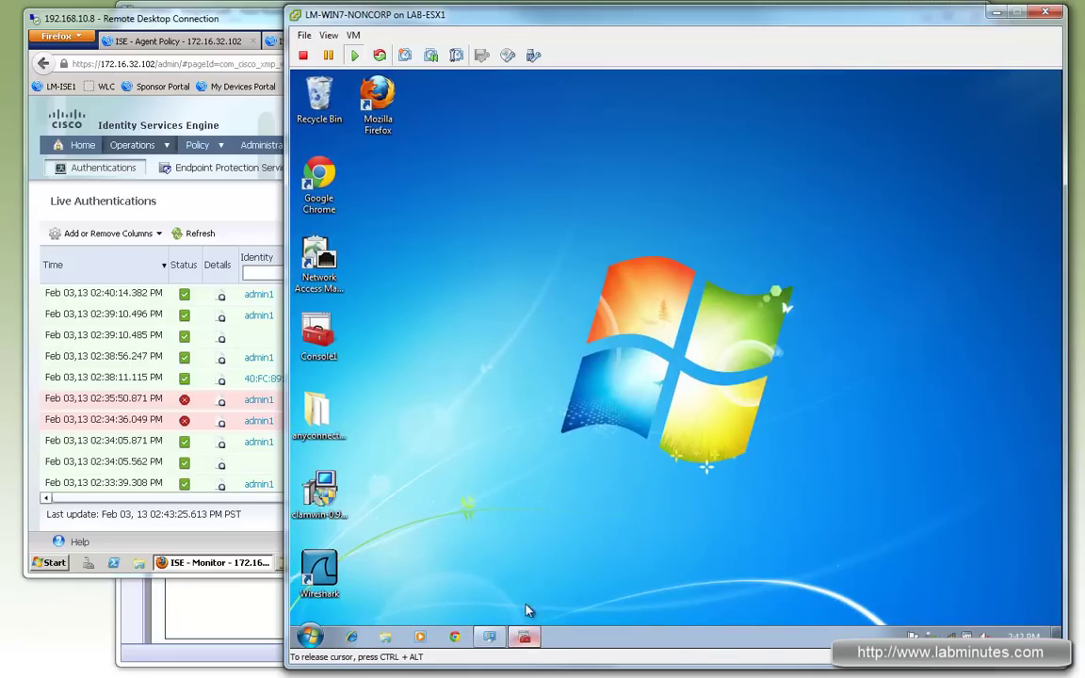
pyautogui.click(525, 637)
pyautogui.click(473, 296)
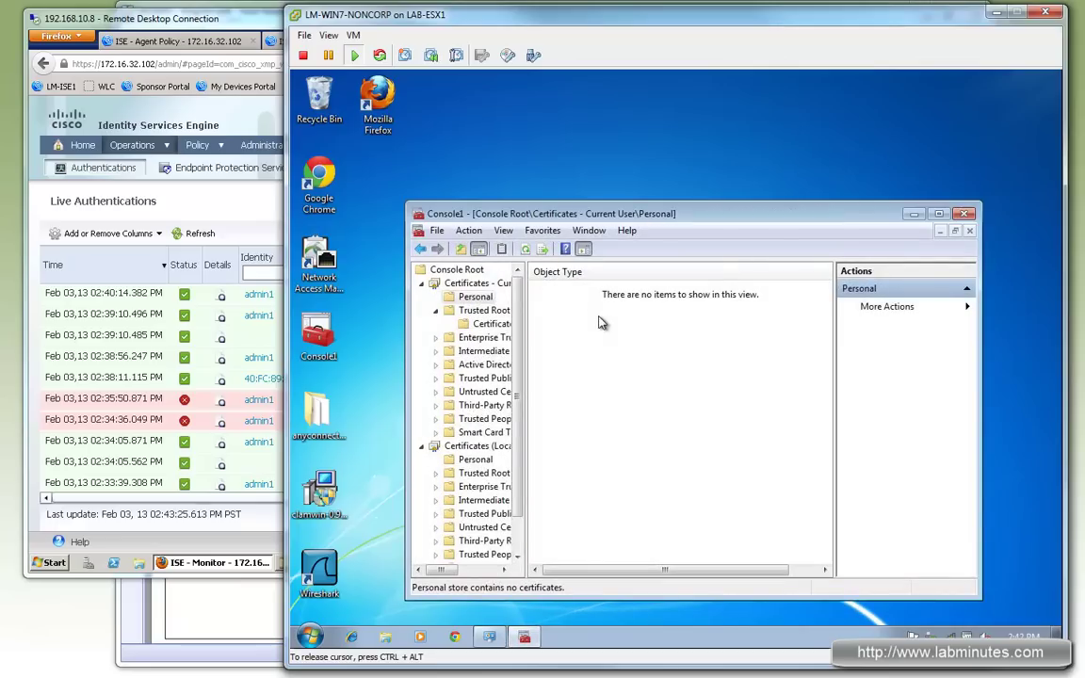
pyautogui.click(482, 324)
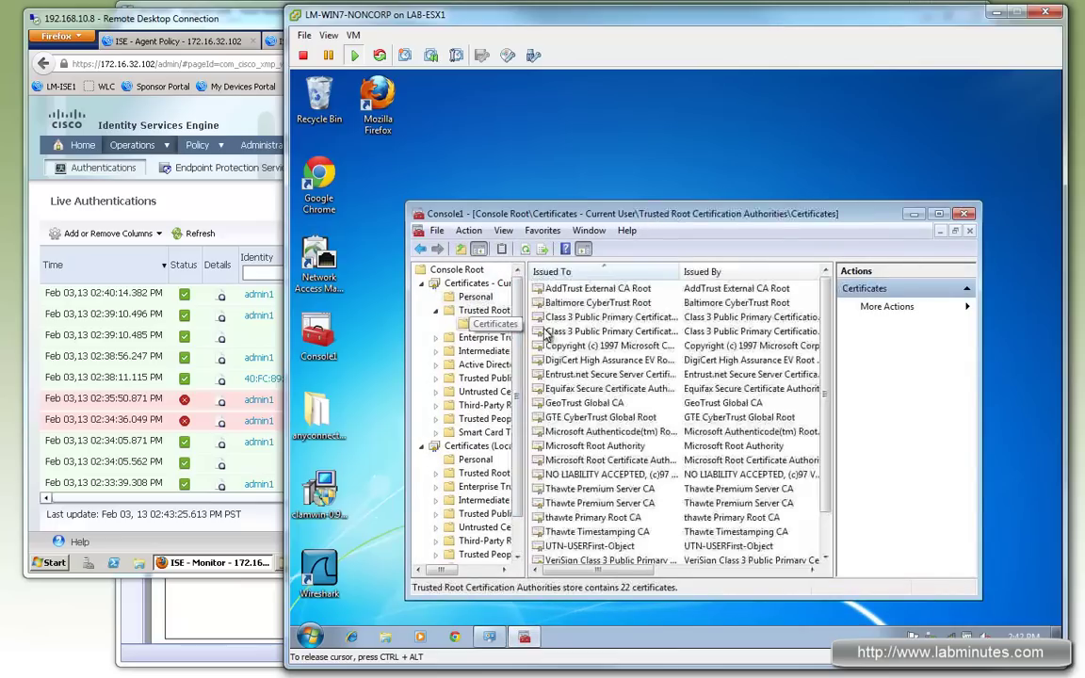
pyautogui.click(529, 249)
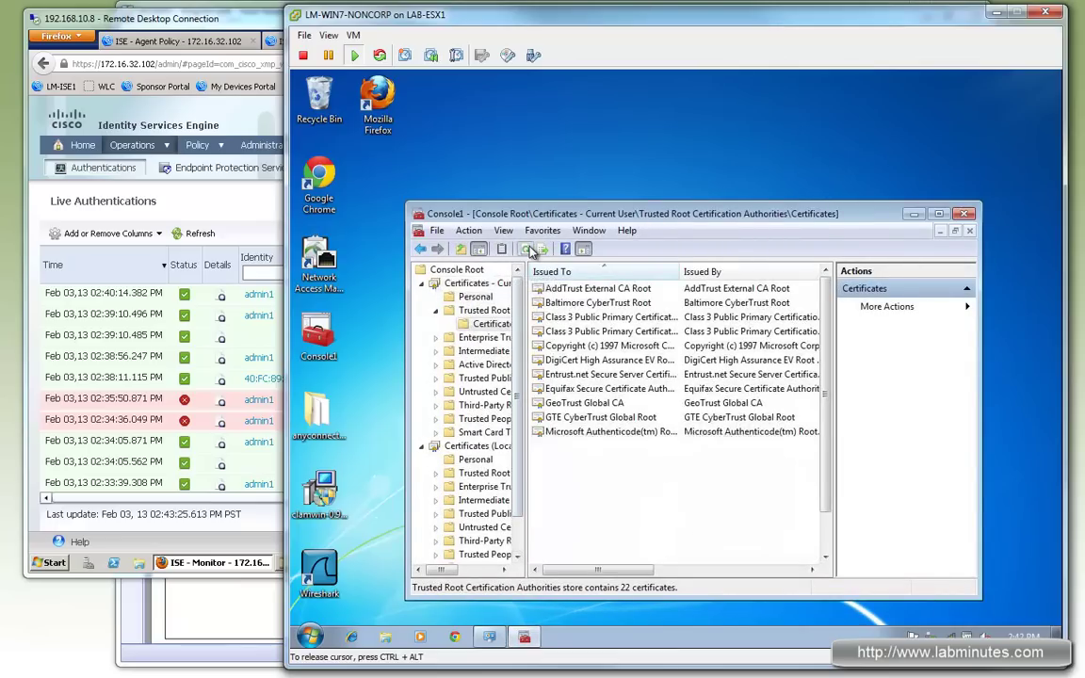
pyautogui.click(524, 637)
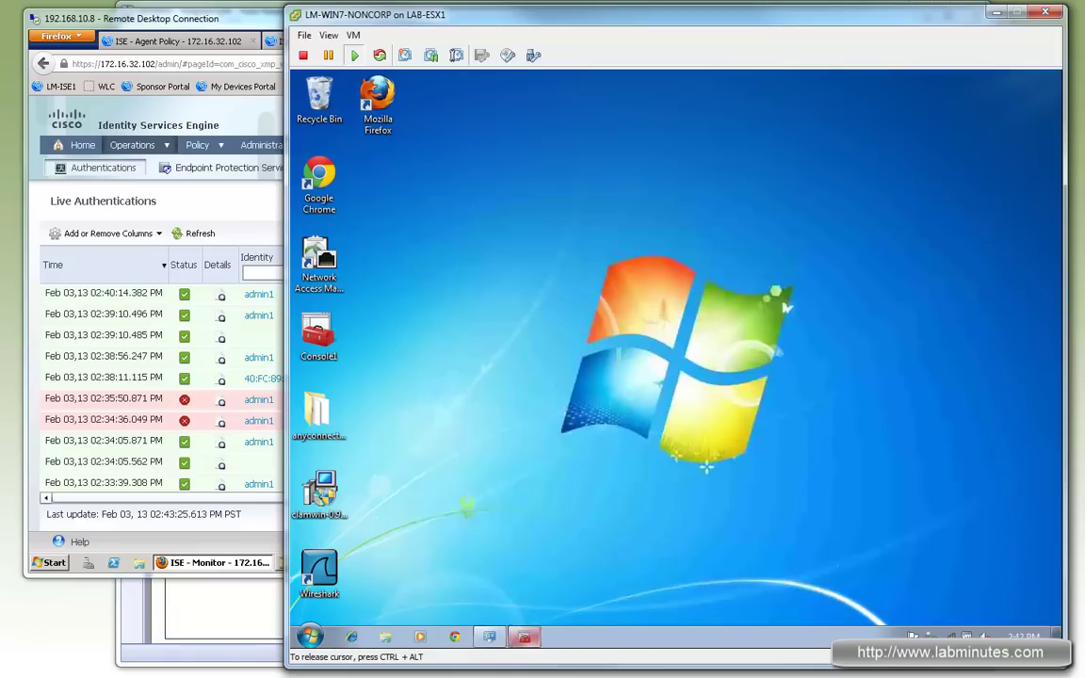
# Step: Join the LM-BYOD wireless network, retrying after the first failure, and open the additional sign-in browser
pyautogui.click(966, 637)
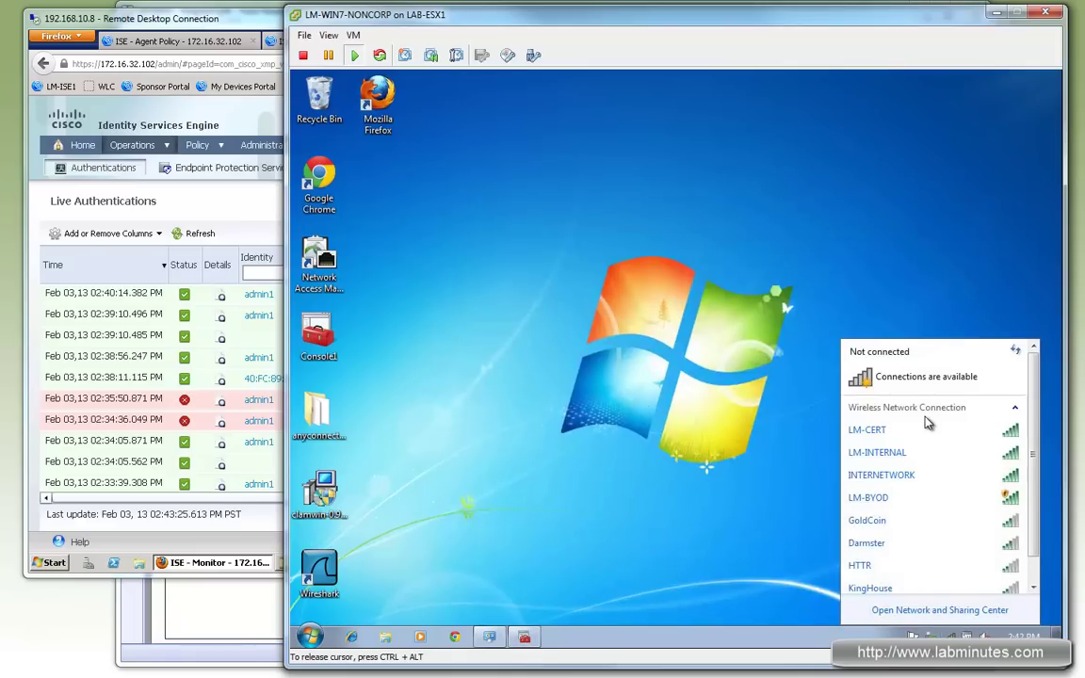
pyautogui.doubleClick(906, 504)
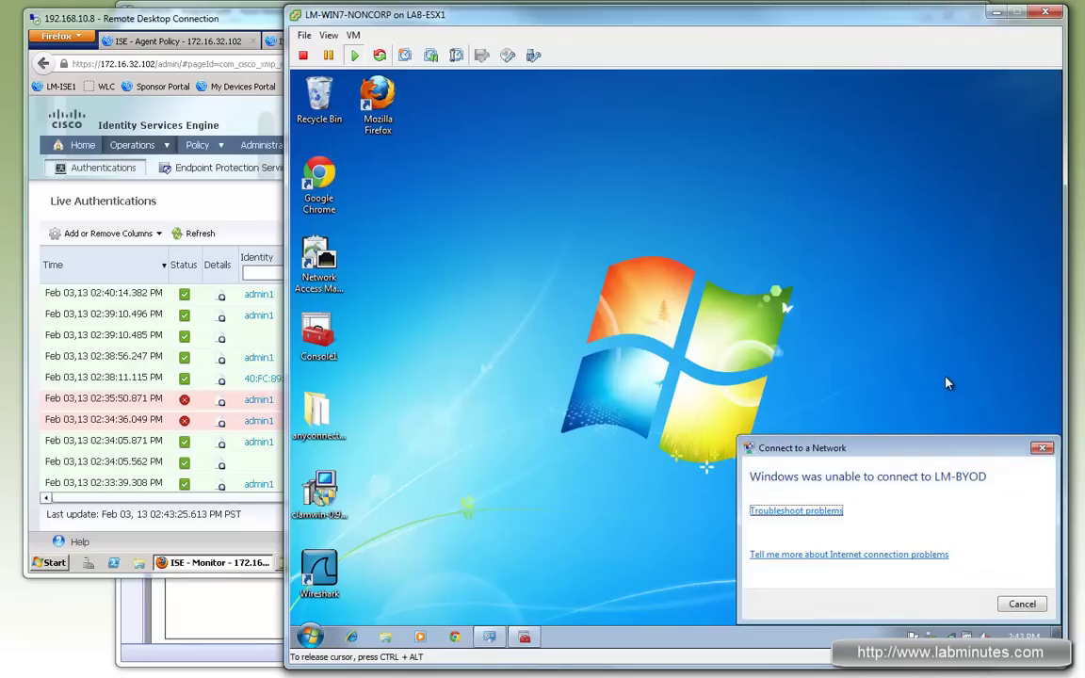
pyautogui.click(1022, 603)
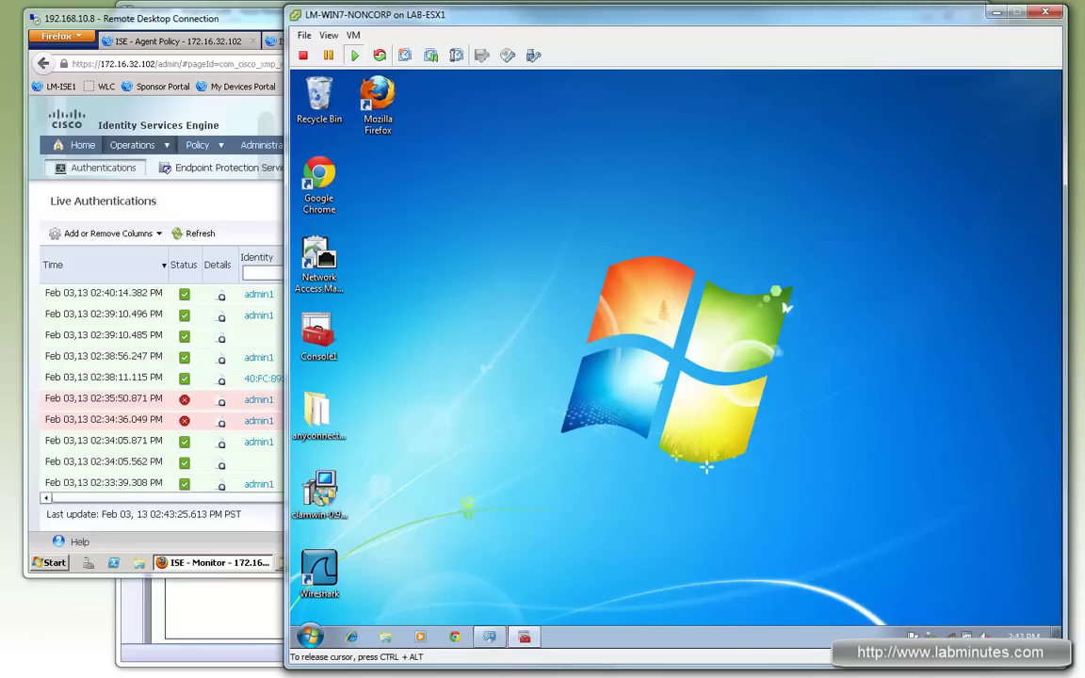
pyautogui.doubleClick(918, 499)
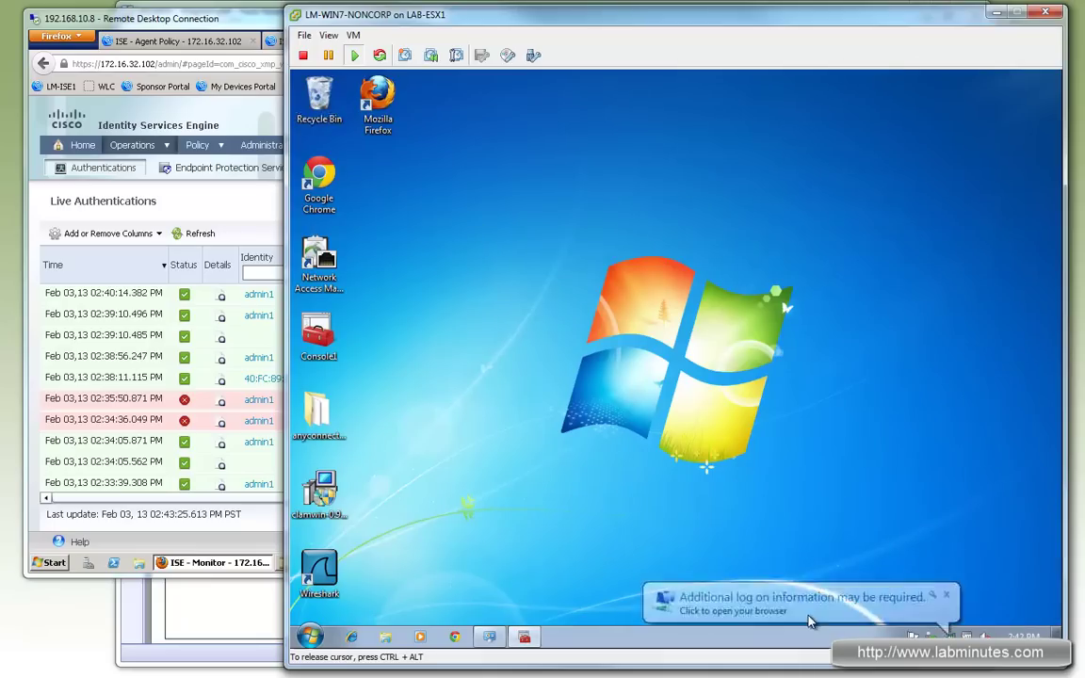
pyautogui.click(791, 610)
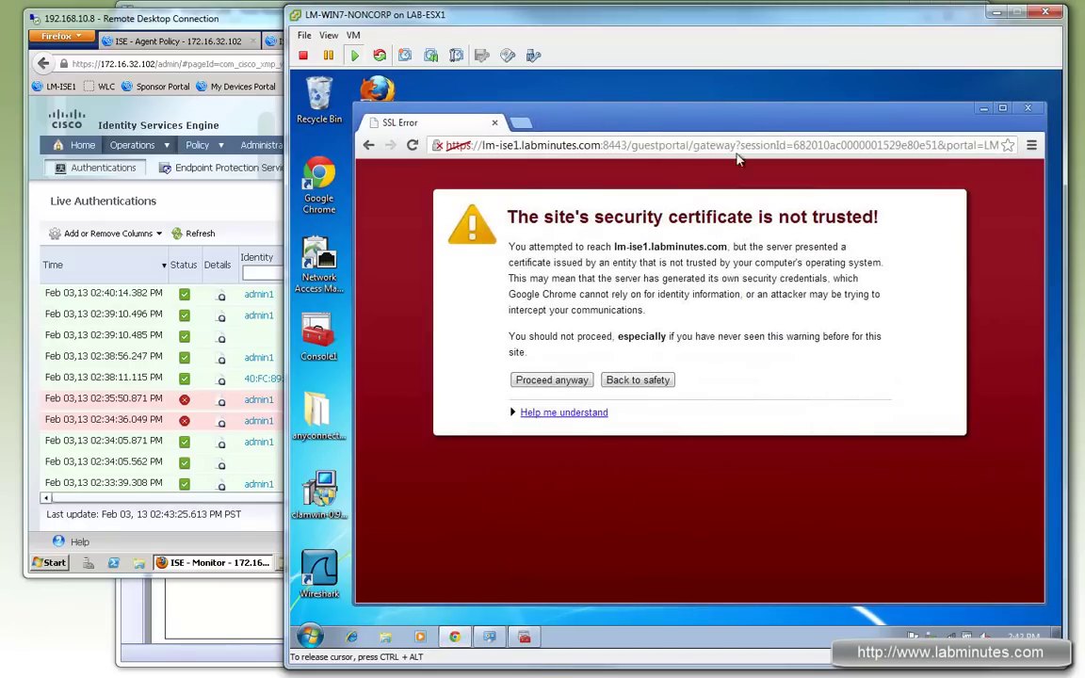
# Step: Bypass the certificate warning and sign in to the ISE guest portal with the employee account
pyautogui.click(570, 380)
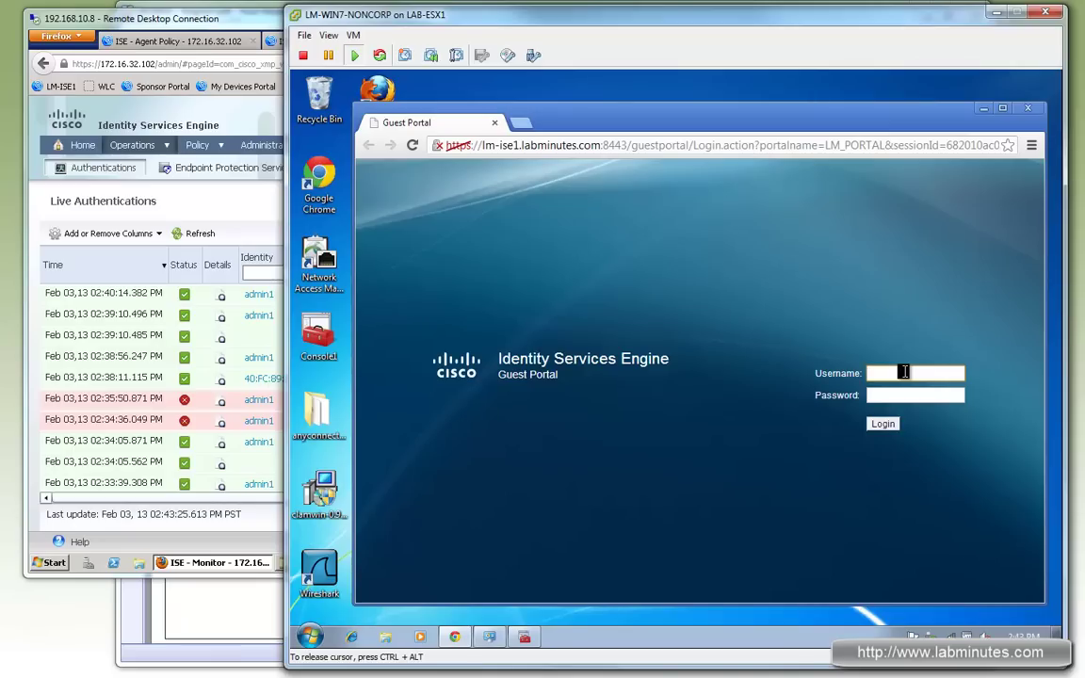
pyautogui.write('employee1')
pyautogui.press('Tab')
pyautogui.write('cisco')
pyautogui.click(883, 424)
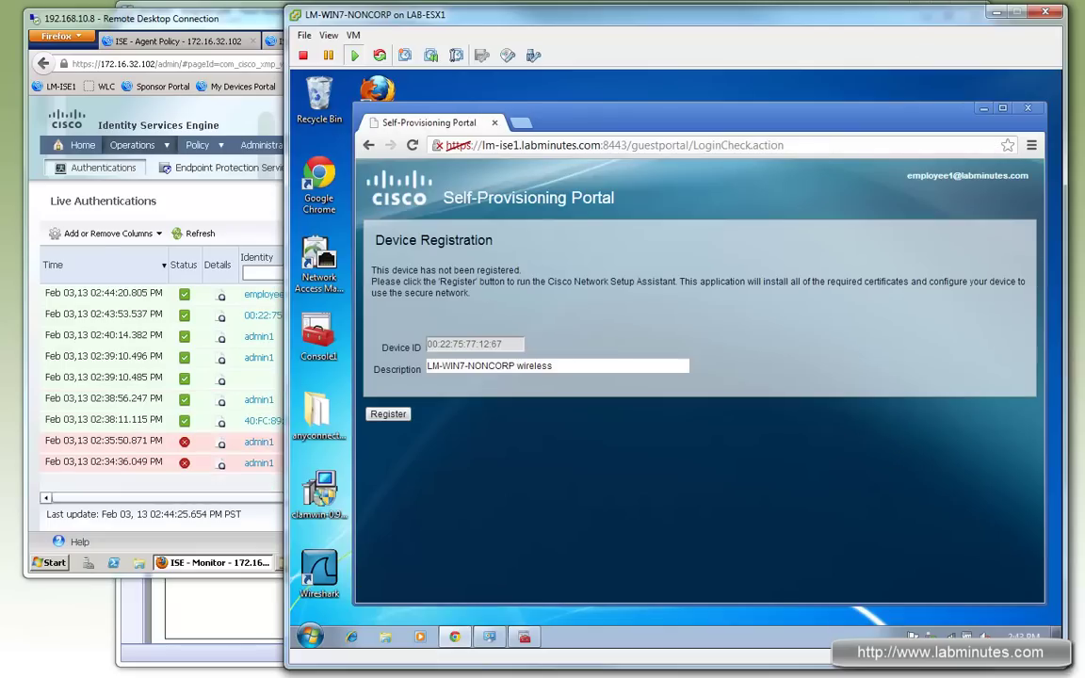
pyautogui.hotkey('ctrl', 'alt')
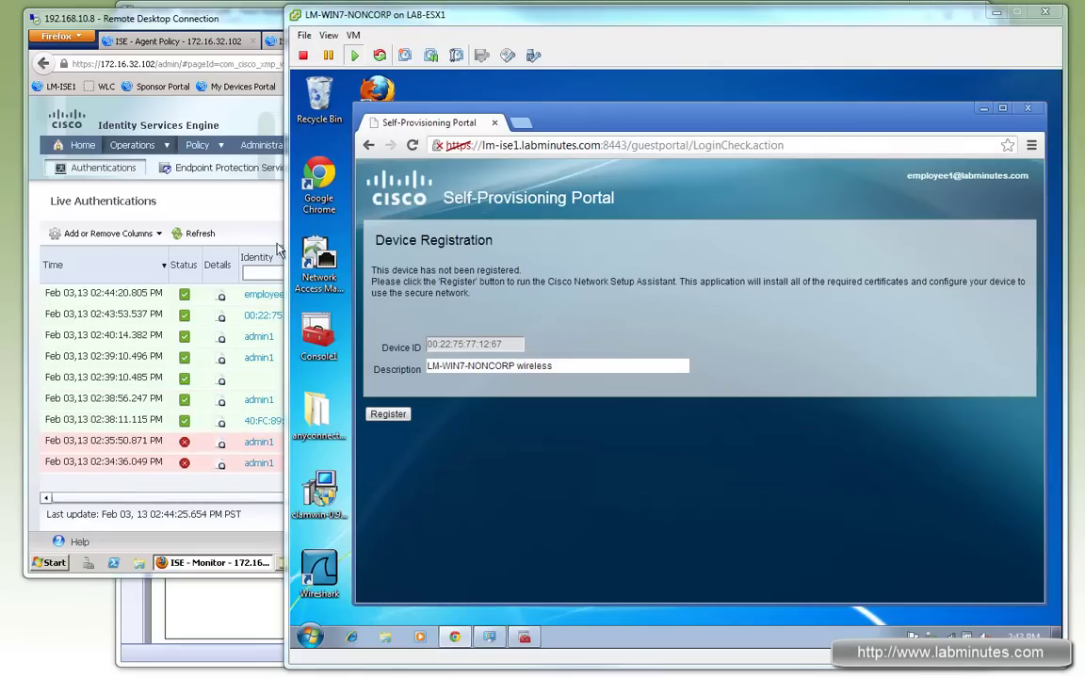
# Step: In ISE, review Live Authentications and expand the first client provisioning rule's other conditions
pyautogui.click(199, 234)
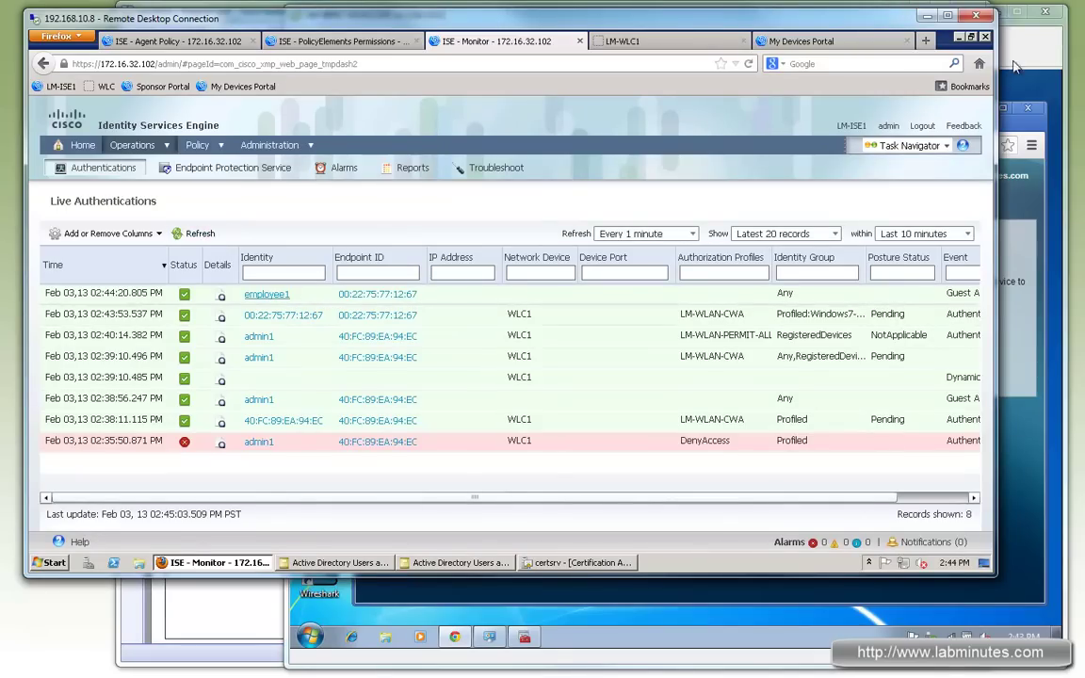
pyautogui.hotkey('alt', 'Tab')
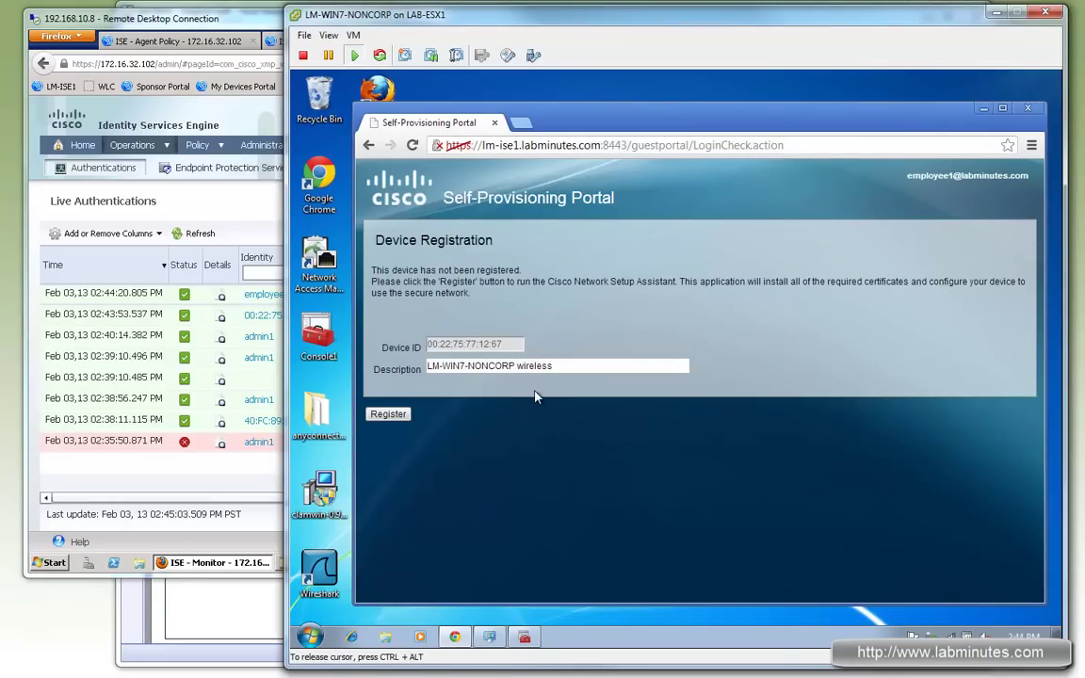
pyautogui.click(233, 188)
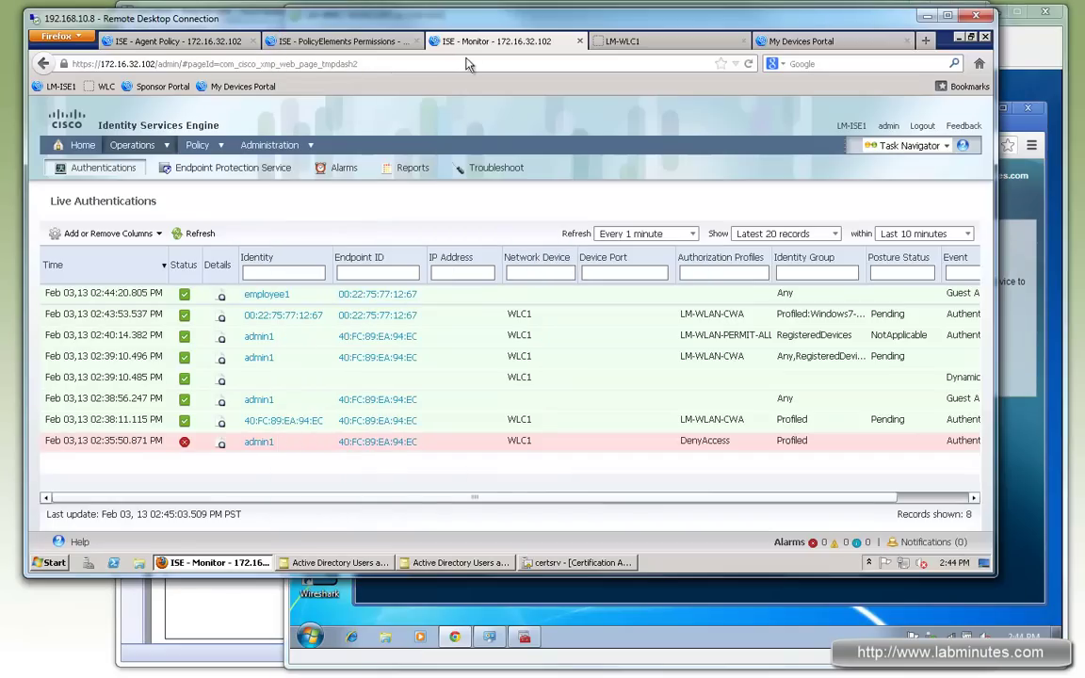
pyautogui.click(178, 41)
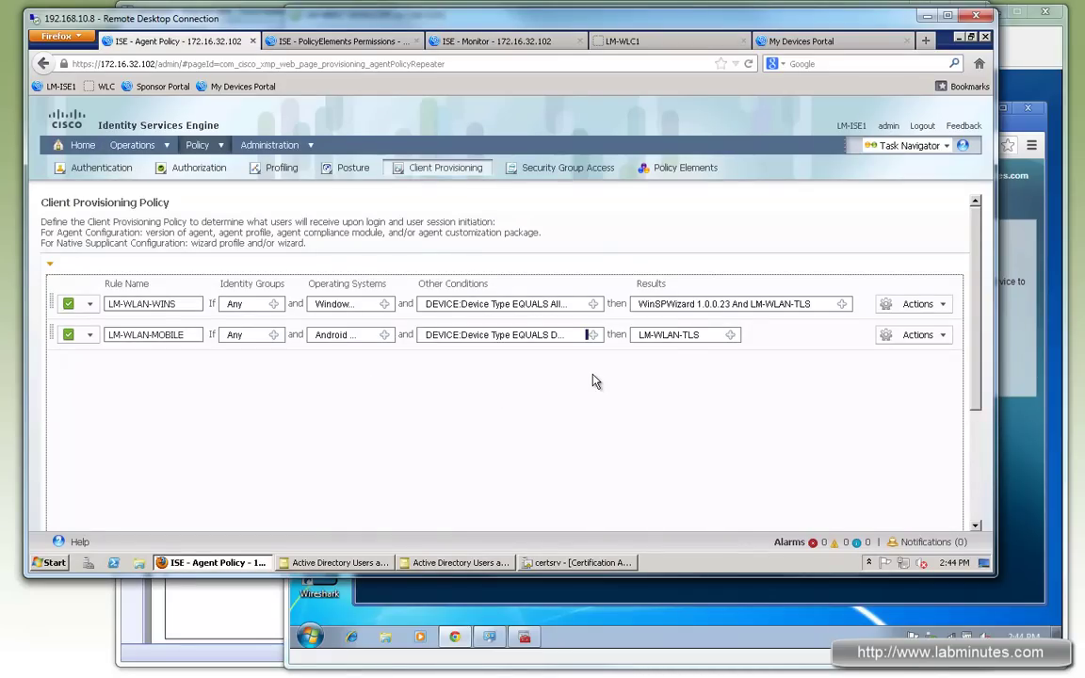
pyautogui.click(593, 305)
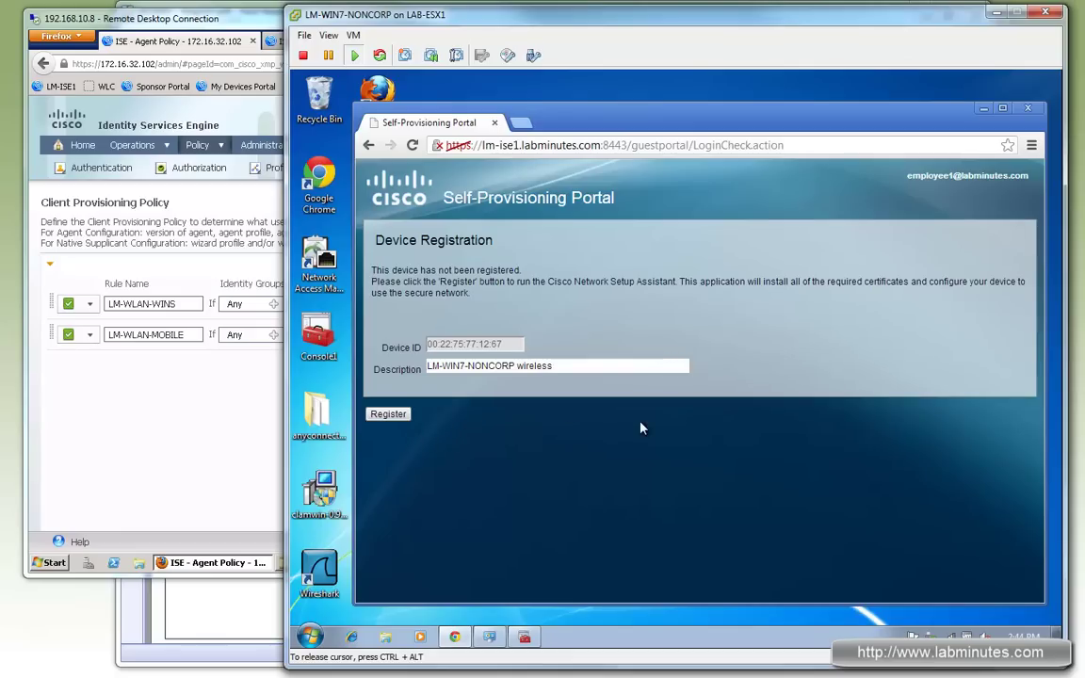
# Step: Inspect the LM-WLAN-BYOD rule's condition (wireless user on WLAN ID 1) and close the edit with Done
pyautogui.click(219, 422)
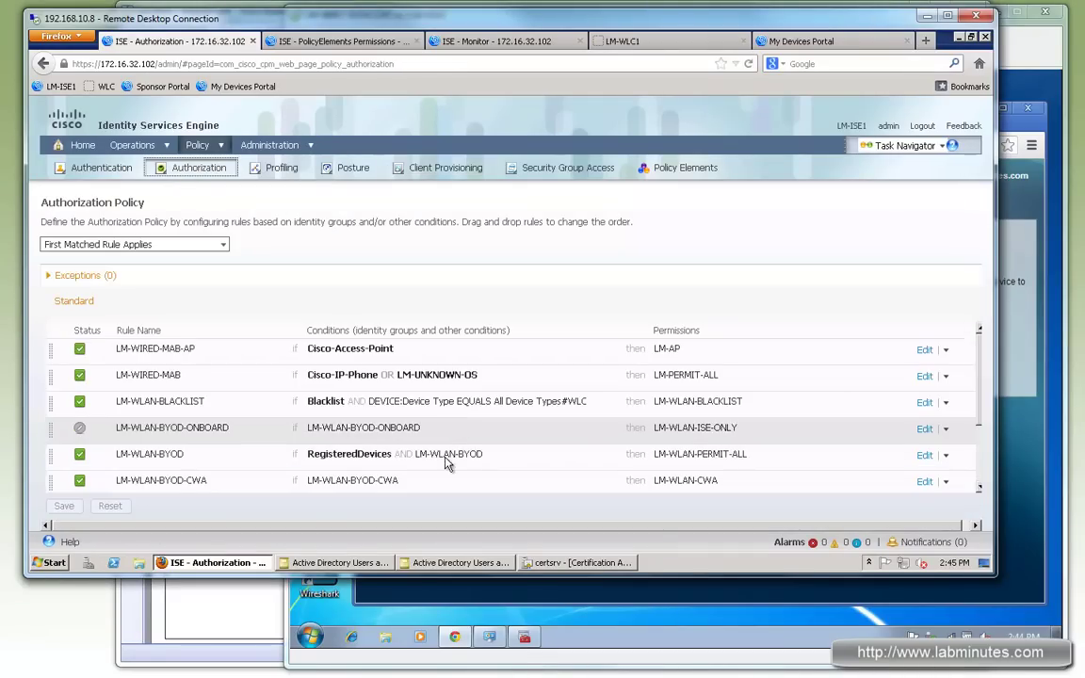
pyautogui.moveTo(482, 454); pyautogui.dragTo(415, 457)
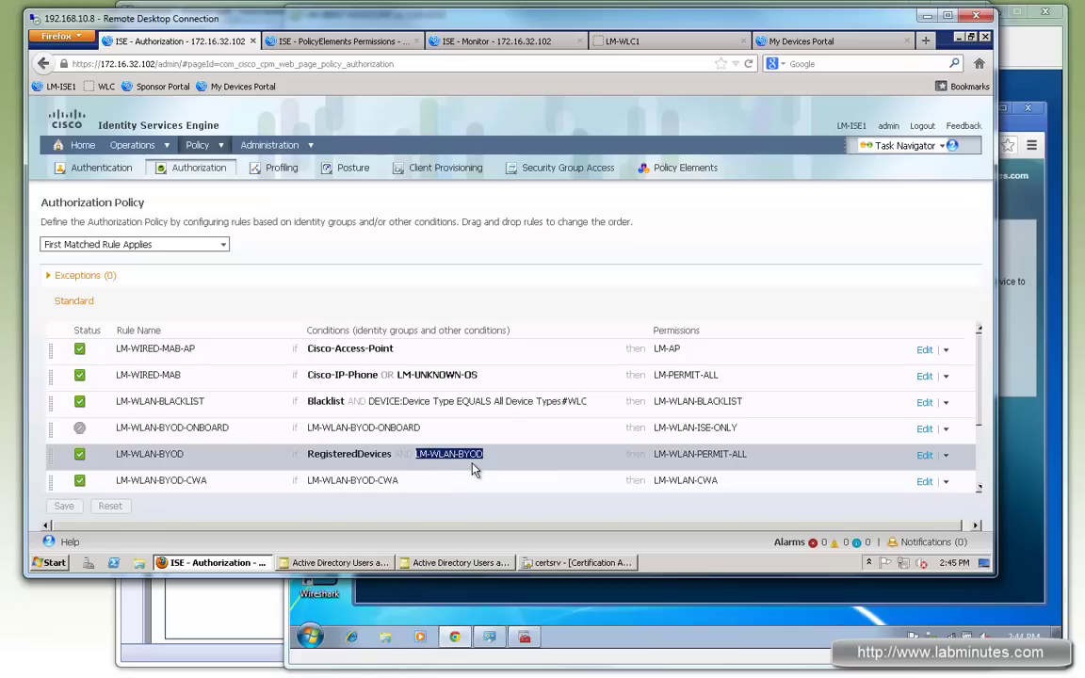
pyautogui.click(924, 456)
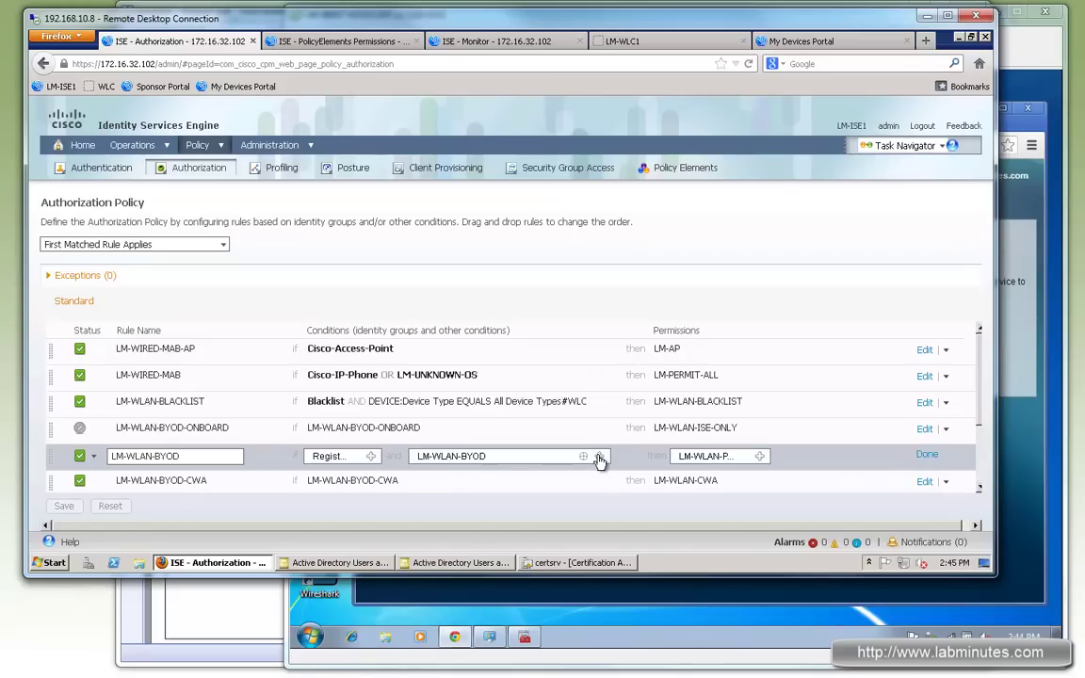
pyautogui.click(599, 458)
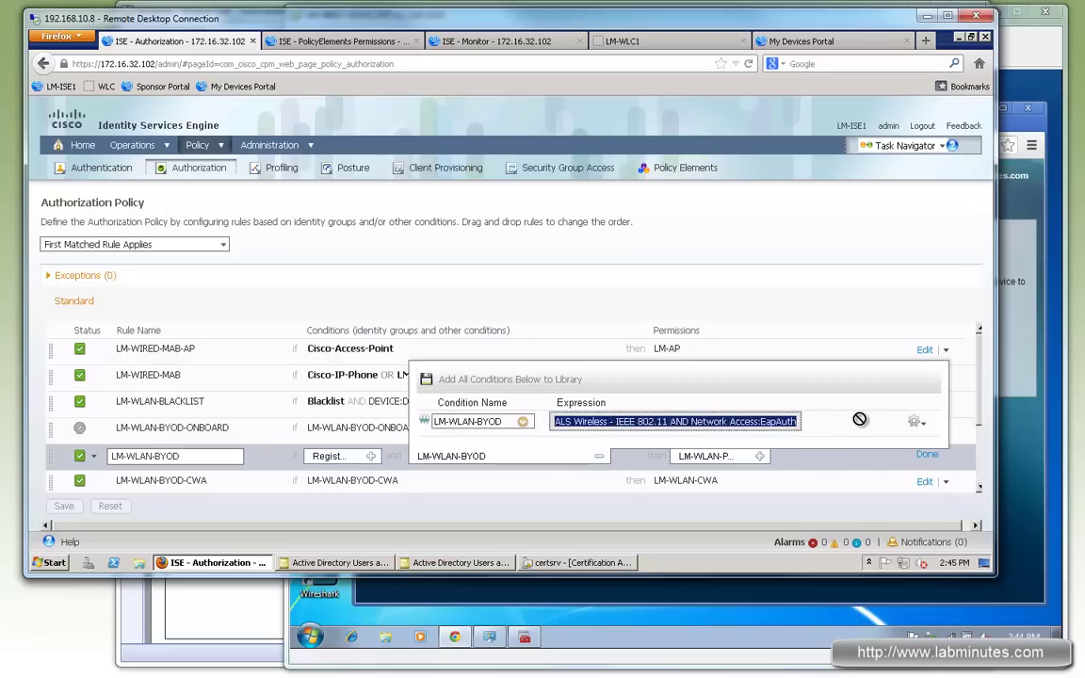
pyautogui.moveTo(764, 422); pyautogui.dragTo(799, 422)
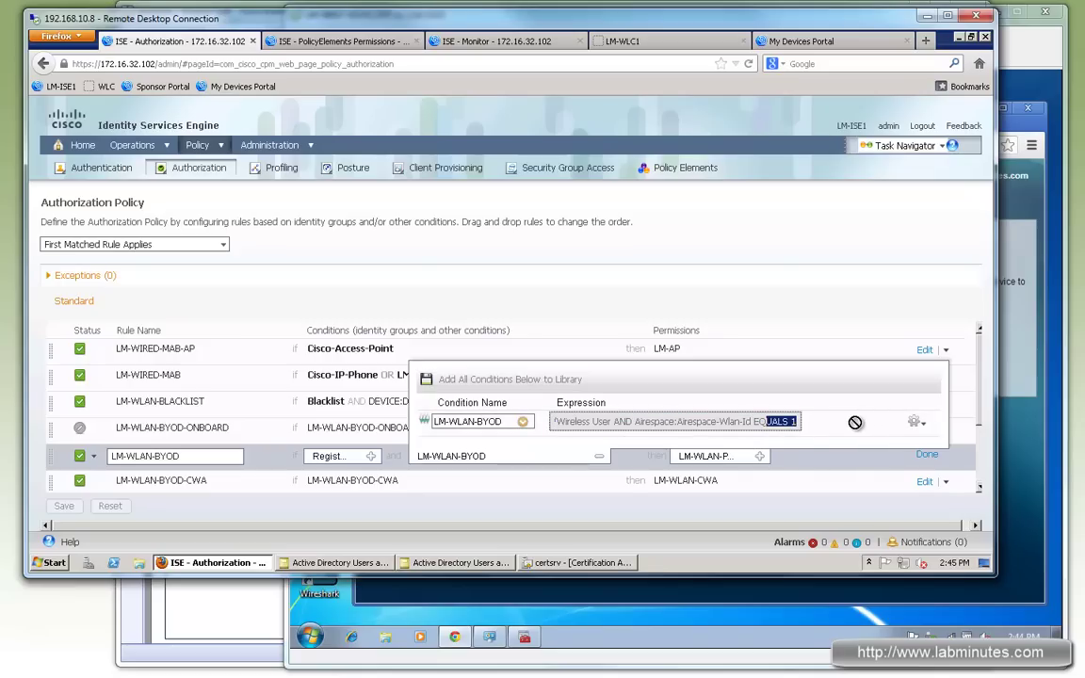
pyautogui.moveTo(556, 422); pyautogui.dragTo(660, 422)
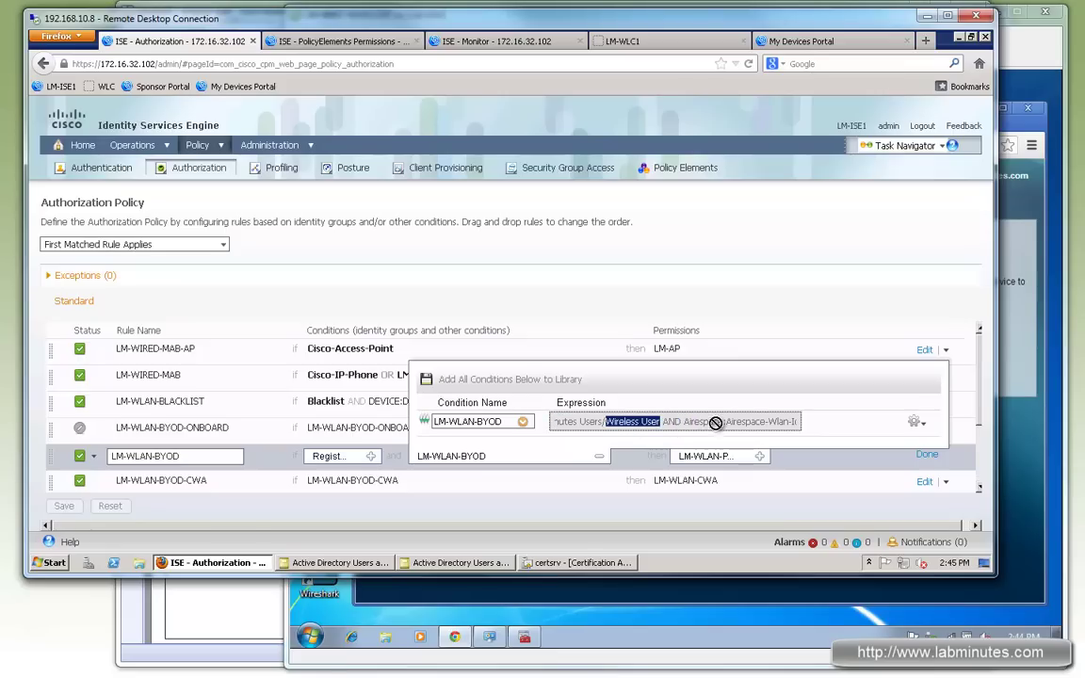
pyautogui.click(419, 439)
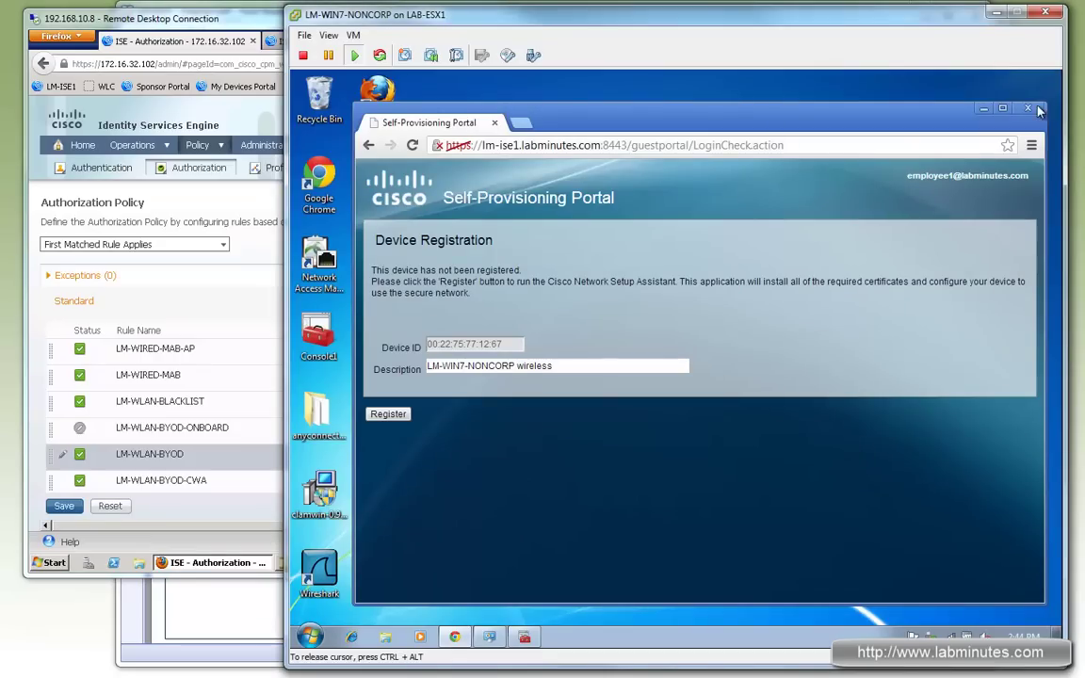
# Step: Restart Chrome, sign in to the guest portal as the admin user, and register the laptop
pyautogui.click(1028, 107)
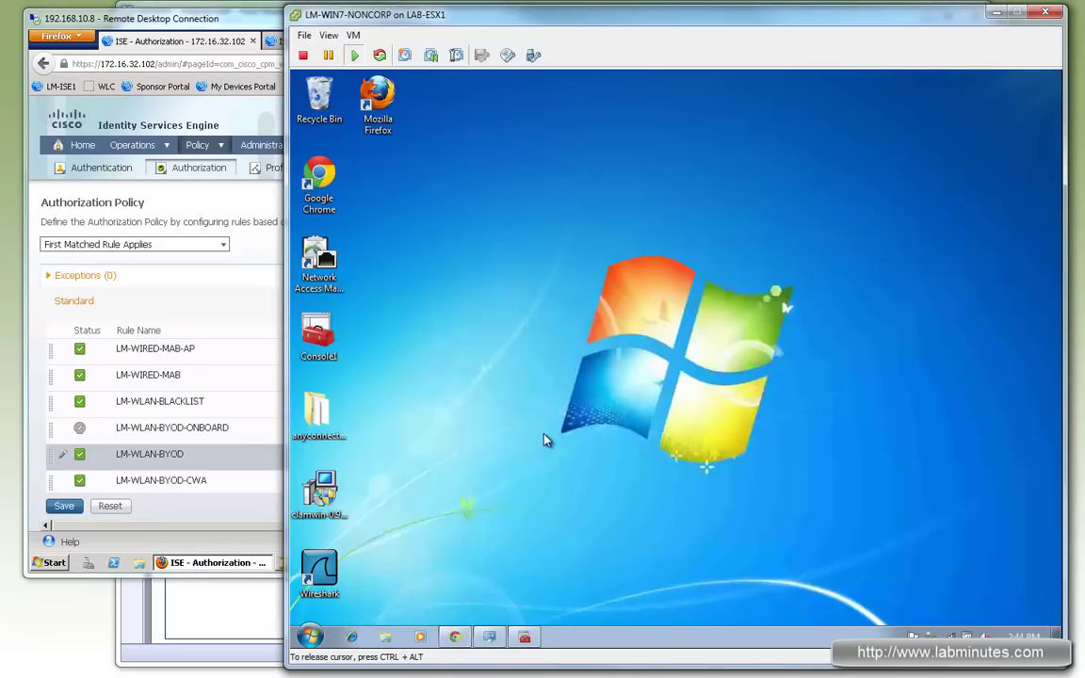
pyautogui.click(456, 637)
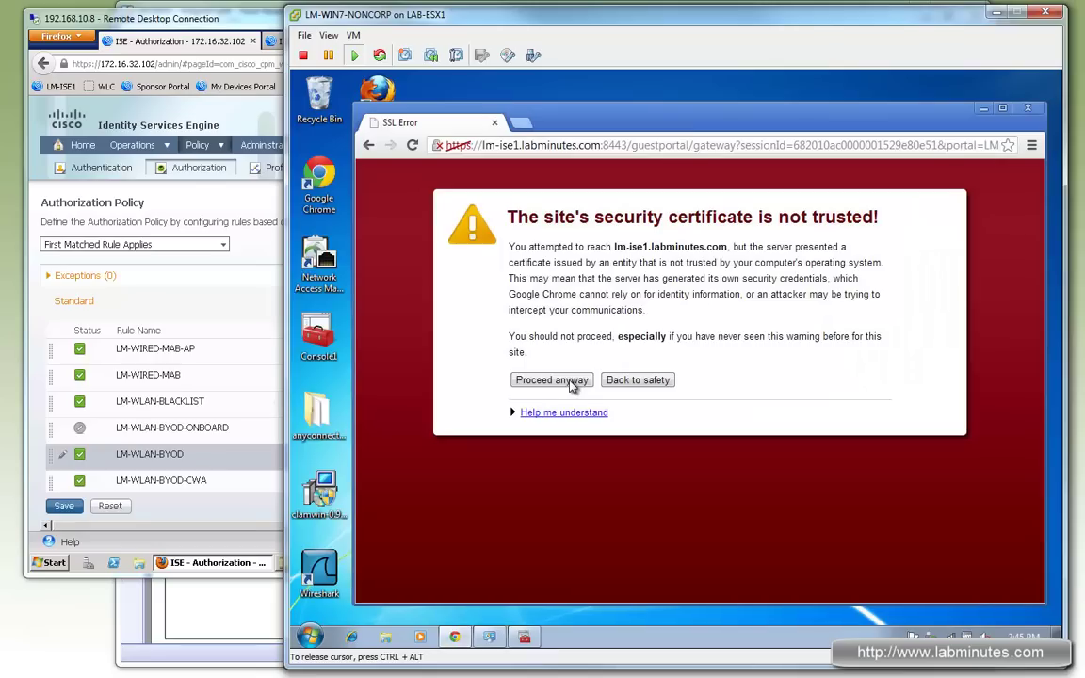
pyautogui.click(553, 379)
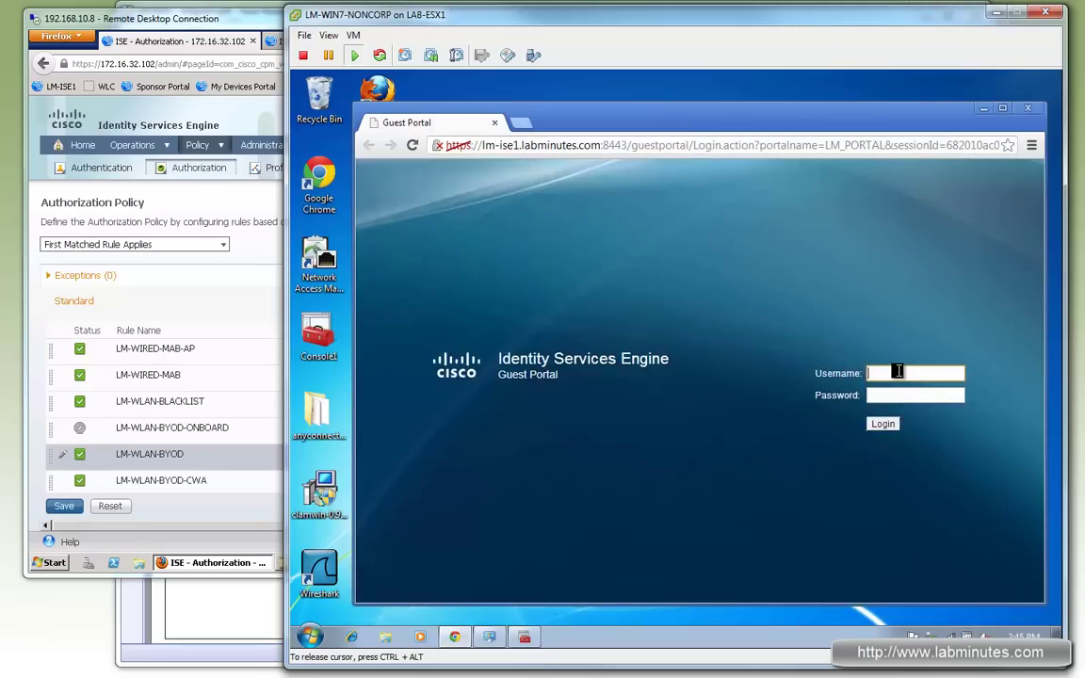
pyautogui.write('admin1')
pyautogui.press('Tab')
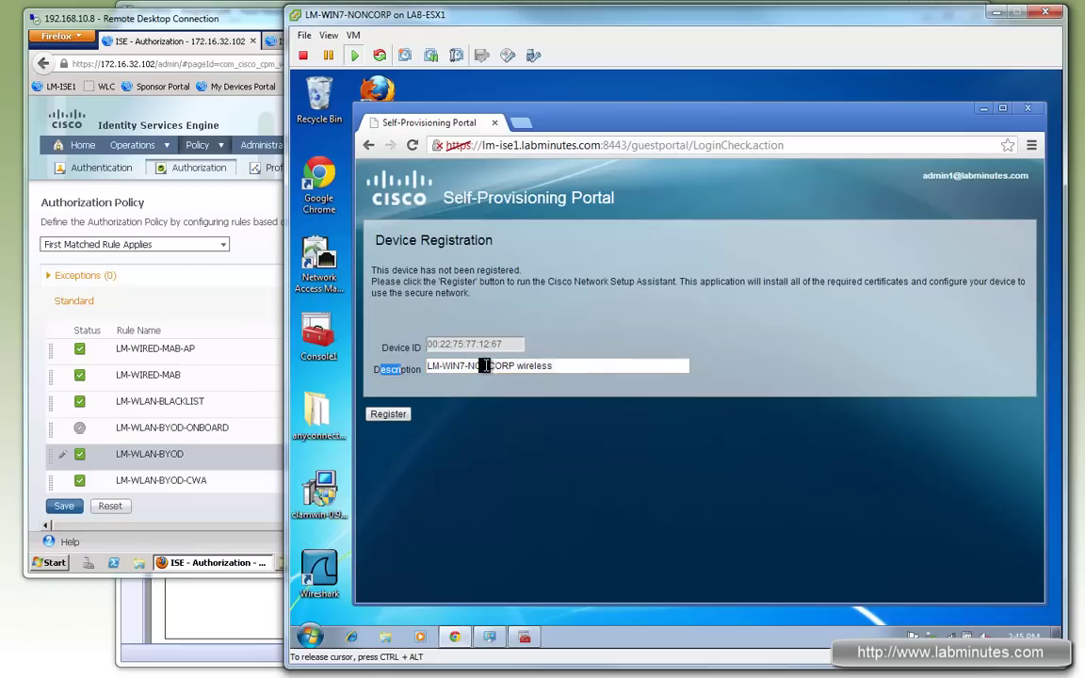
pyautogui.moveTo(553, 366); pyautogui.dragTo(460, 367)
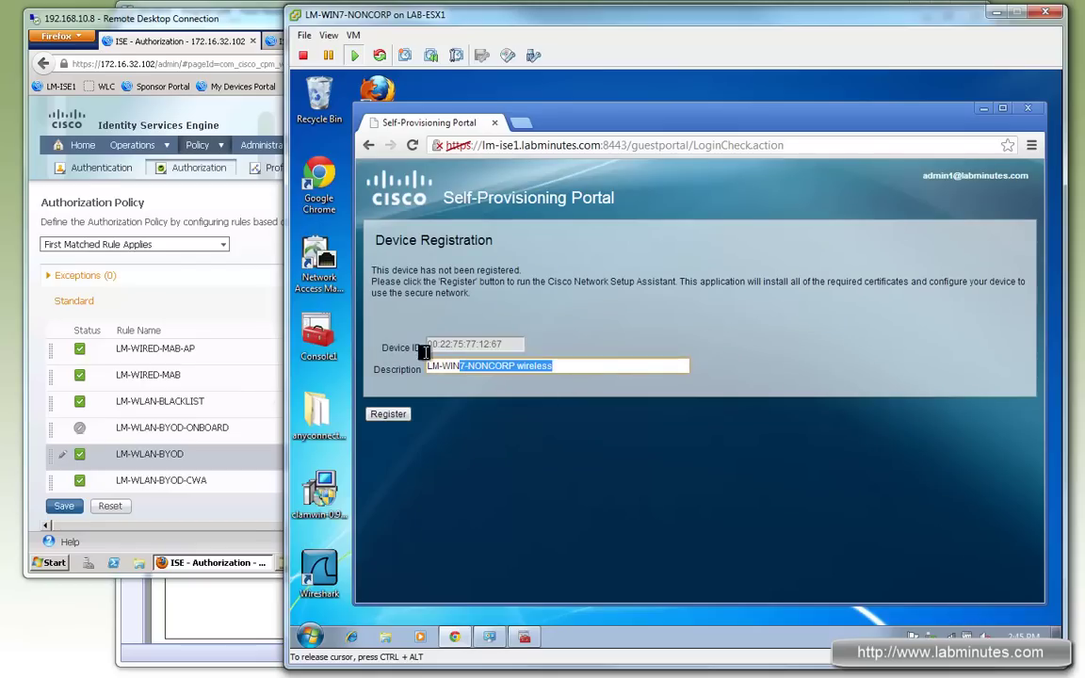
pyautogui.click(389, 415)
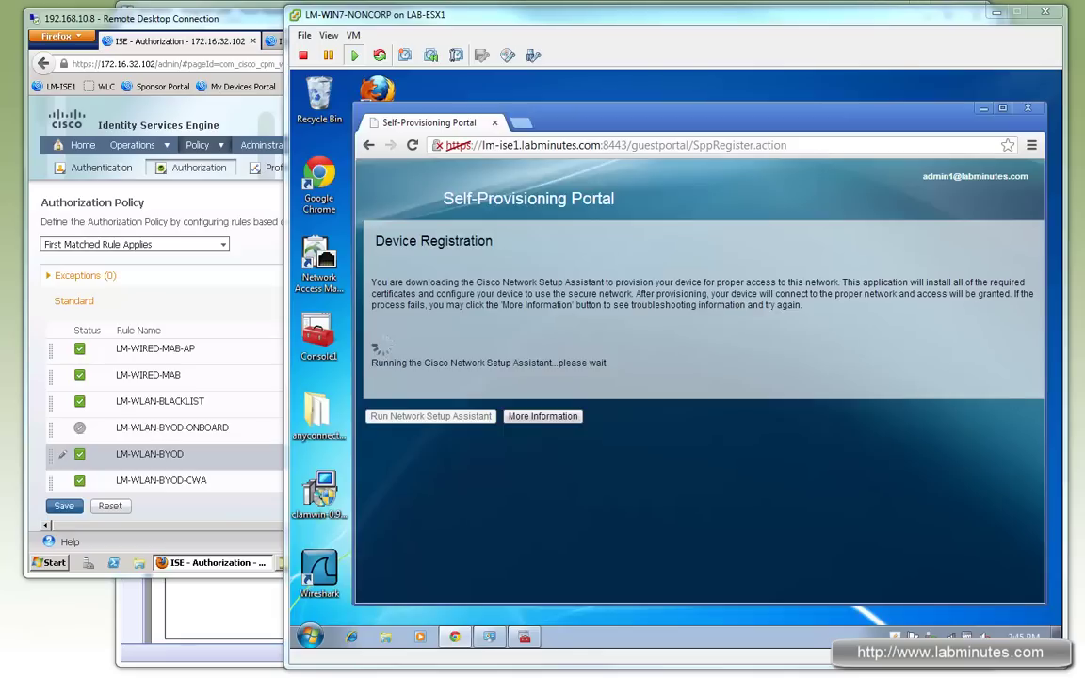
# Step: Run the Network Setup Assistant, accepting the security alert and the LM-ROOT-CA root certificate install
pyautogui.click(724, 351)
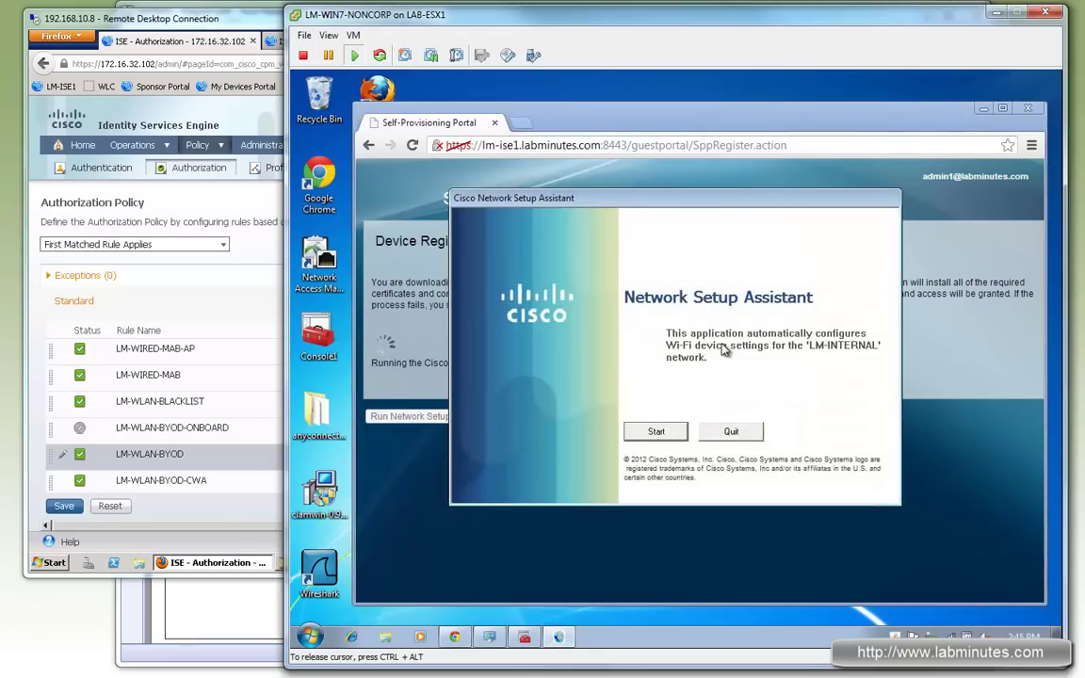
pyautogui.click(659, 432)
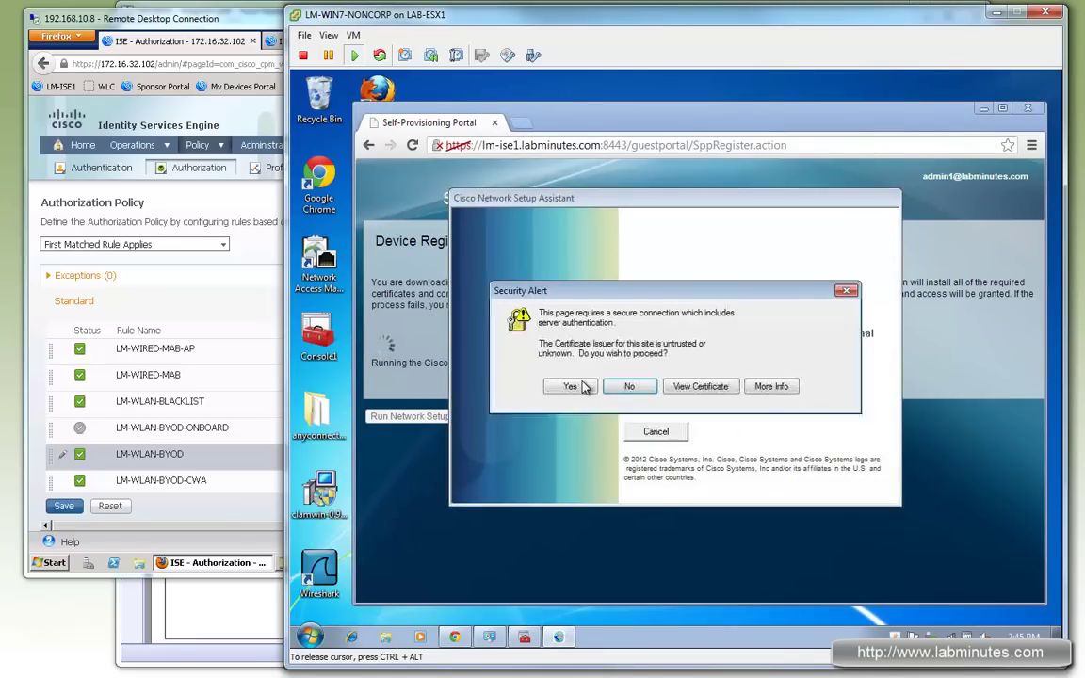
pyautogui.click(576, 387)
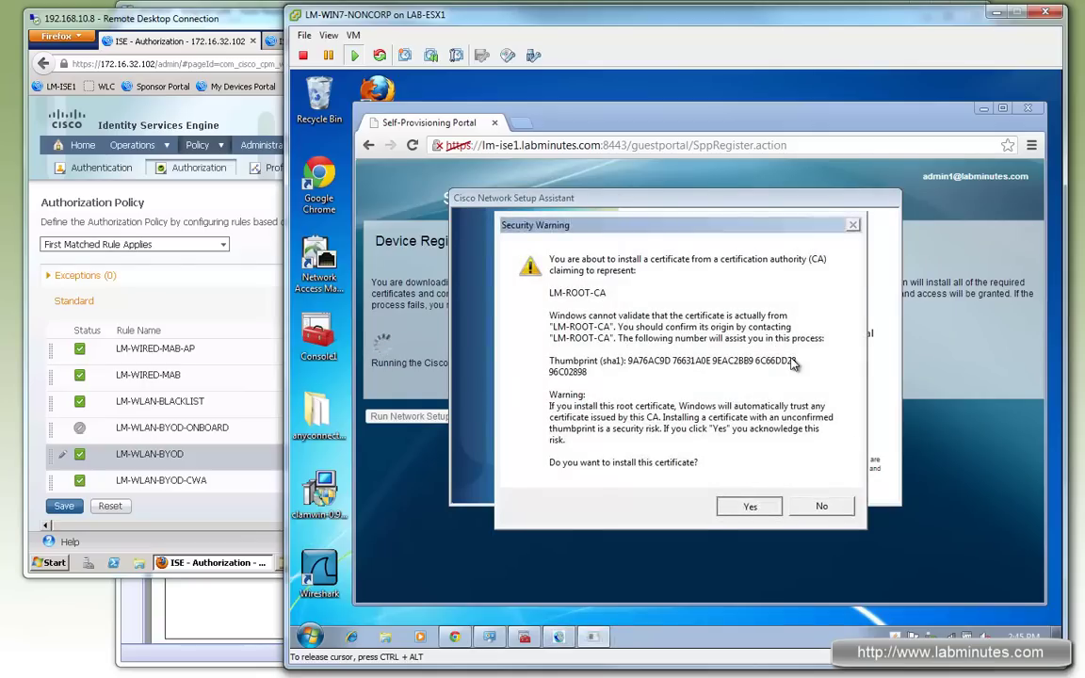
pyautogui.click(741, 510)
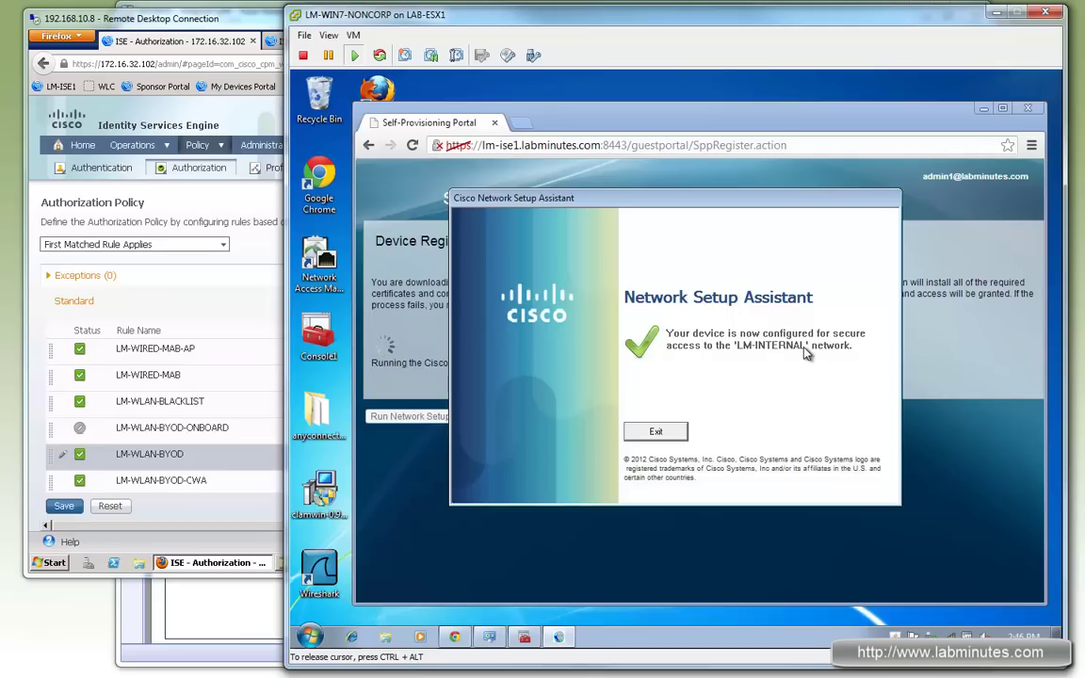
# Step: Verify the new user certificate in Personal and LM-ROOT-CA among the 23 trusted root certificates
pyautogui.click(525, 639)
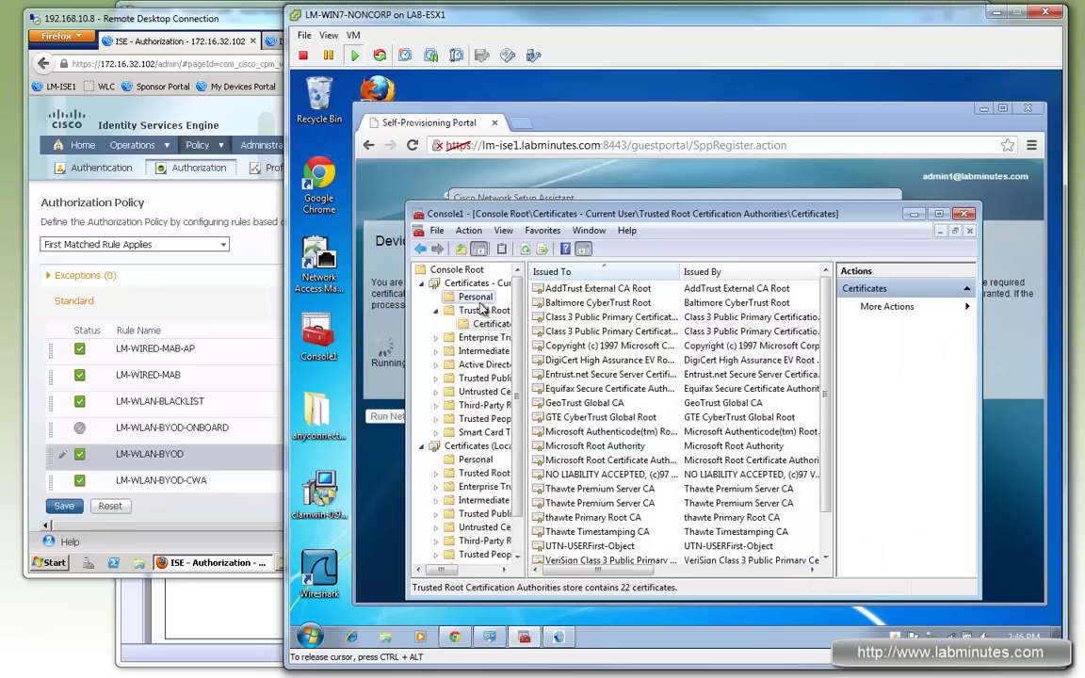
pyautogui.click(478, 299)
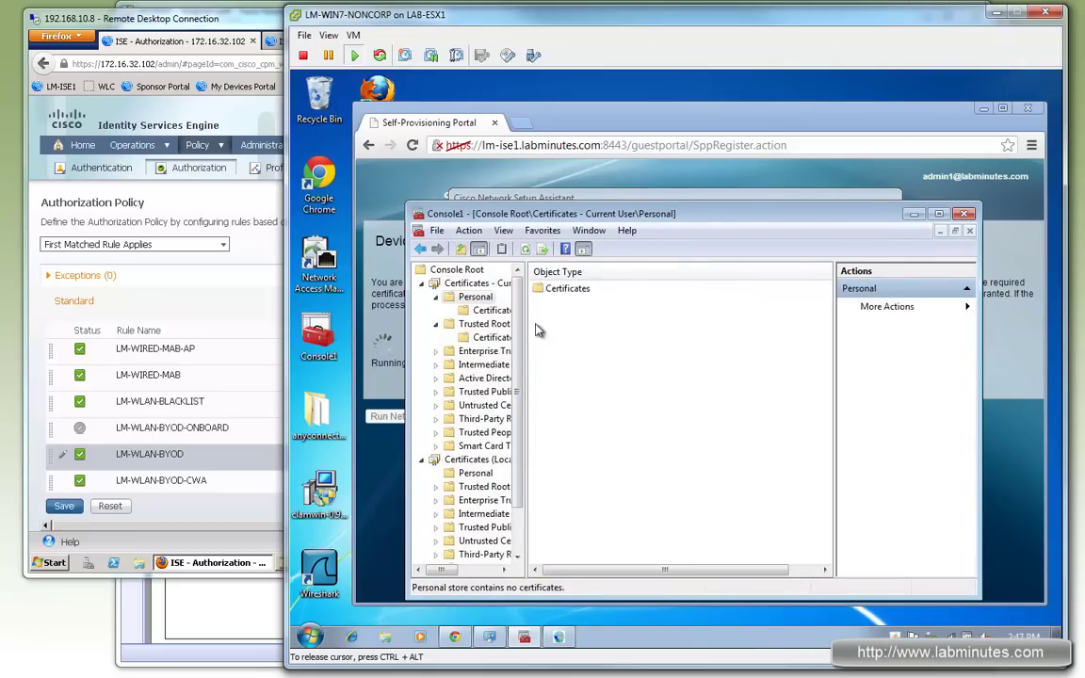
pyautogui.click(491, 310)
pyautogui.doubleClick(561, 288)
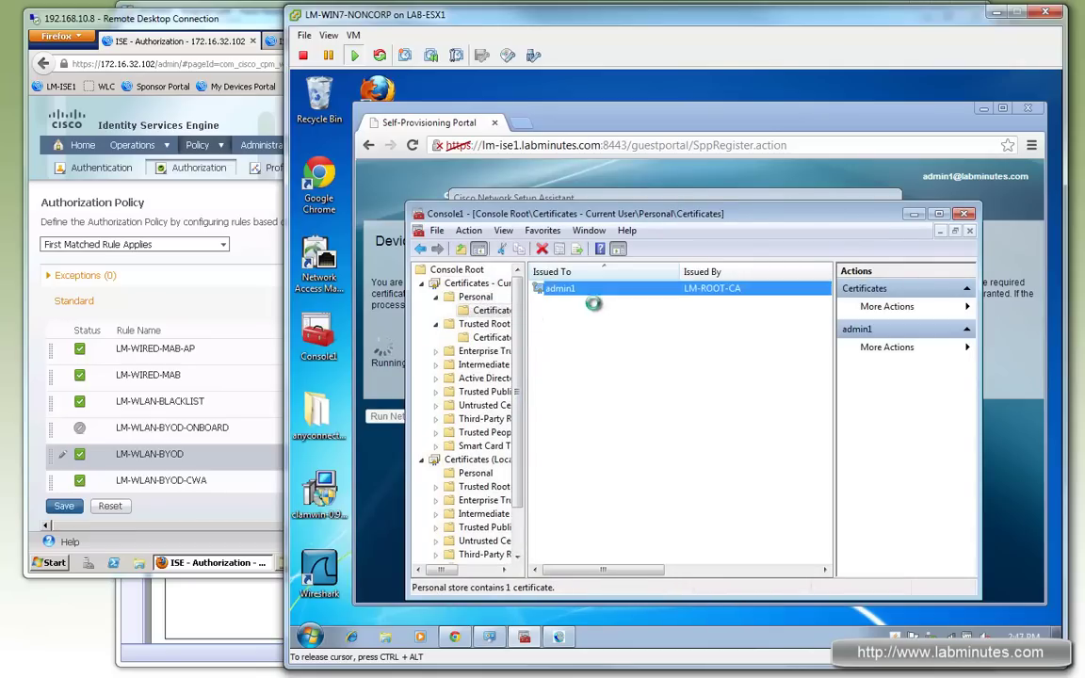
pyautogui.click(714, 227)
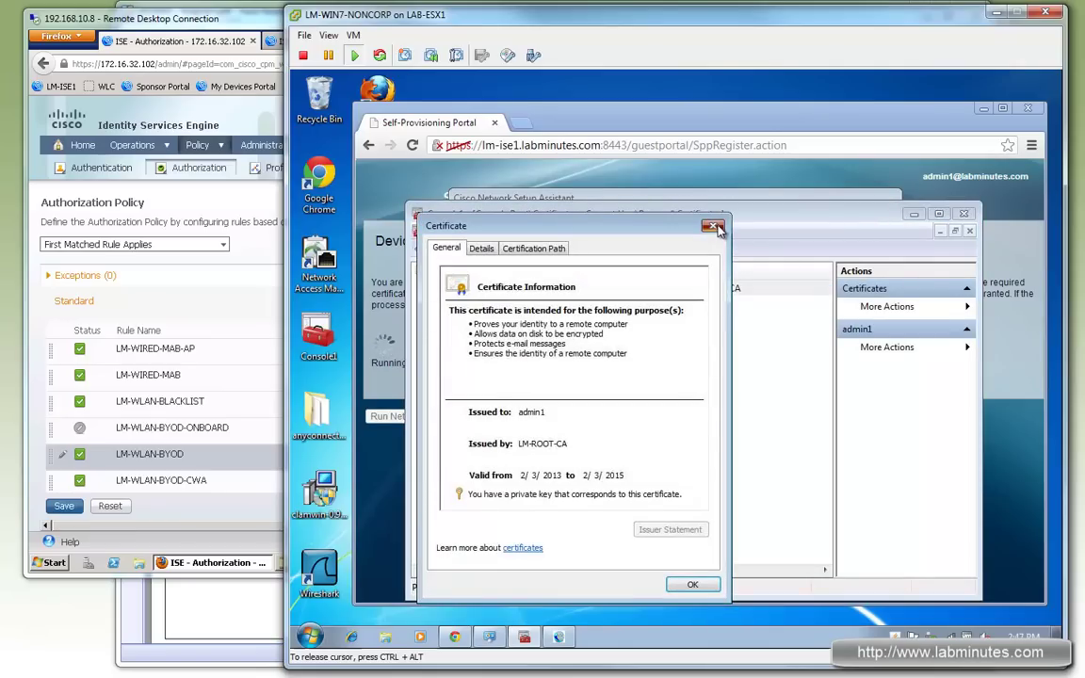
pyautogui.click(492, 337)
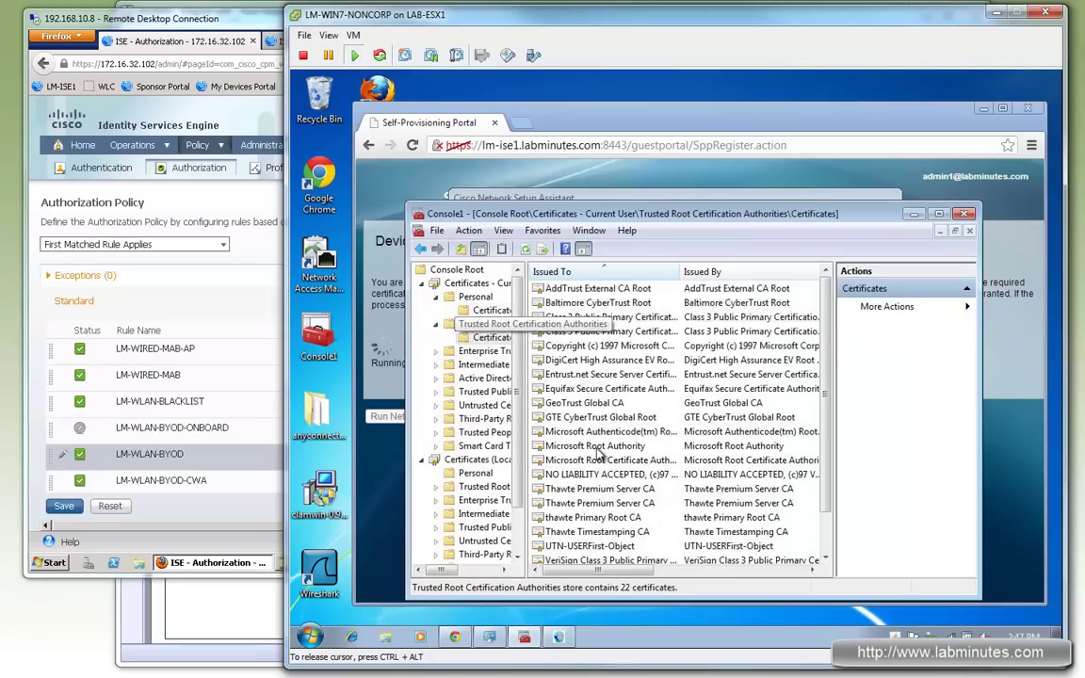
pyautogui.click(527, 250)
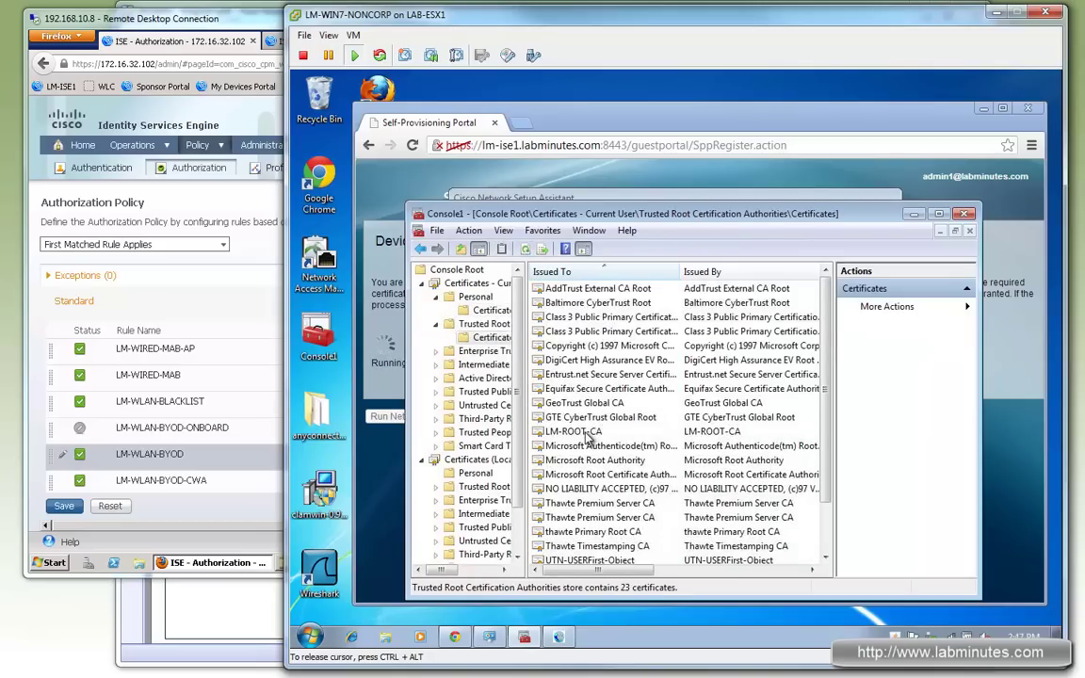
pyautogui.click(619, 434)
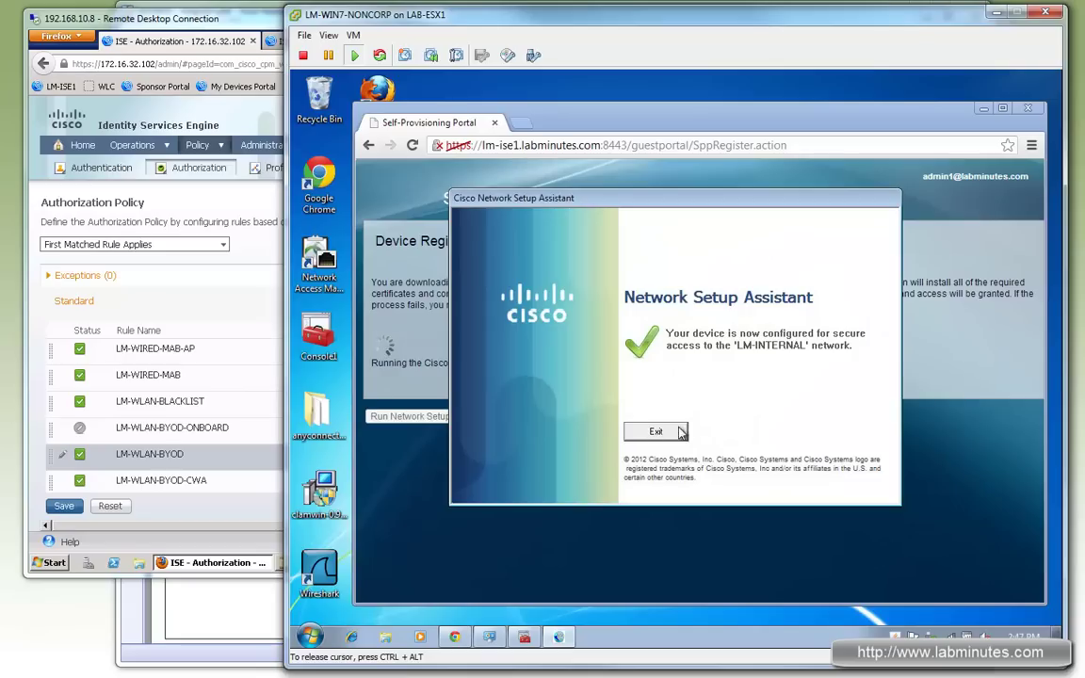
# Step: Exit the setup assistant and check that the laptop is connected to LM-INTERNAL
pyautogui.click(657, 433)
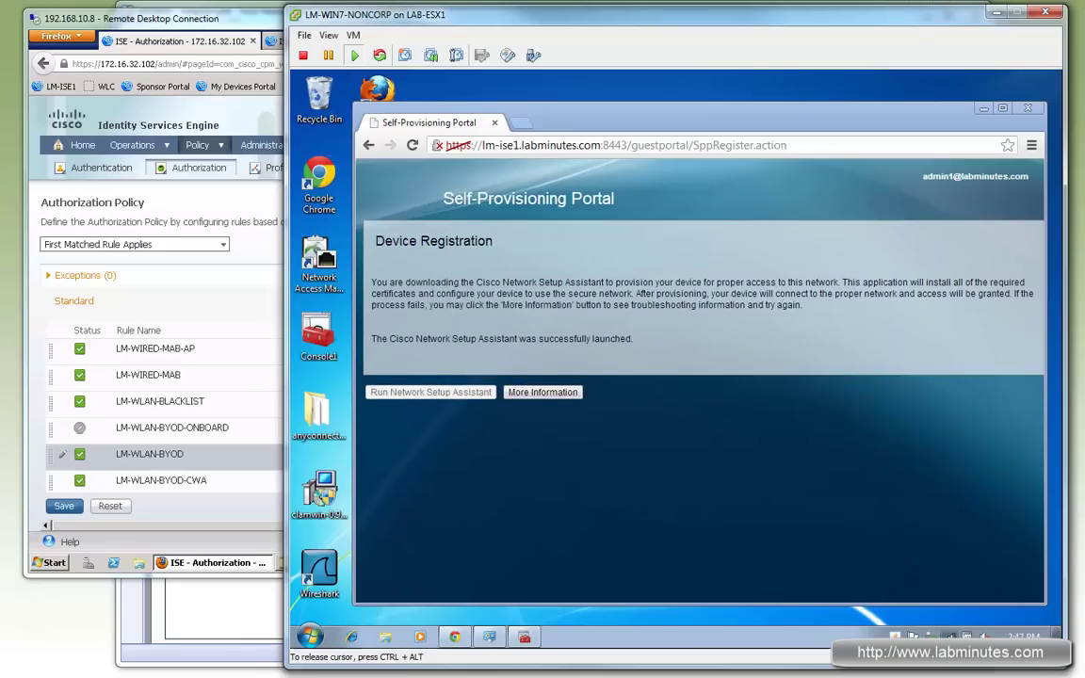
pyautogui.click(912, 636)
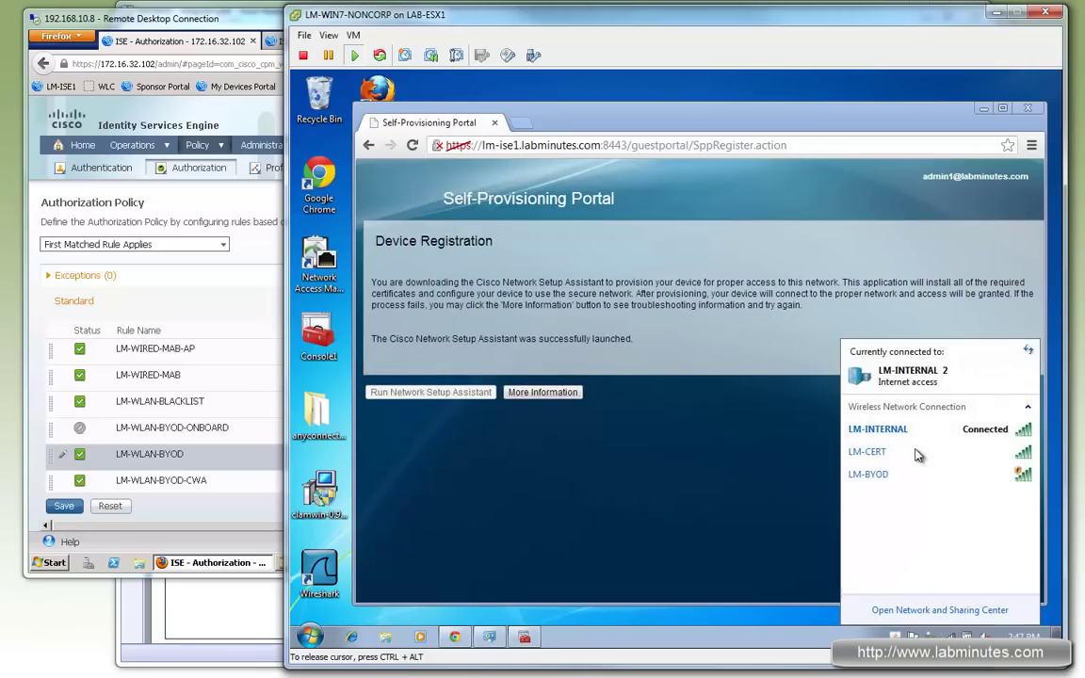
pyautogui.moveTo(975, 435)
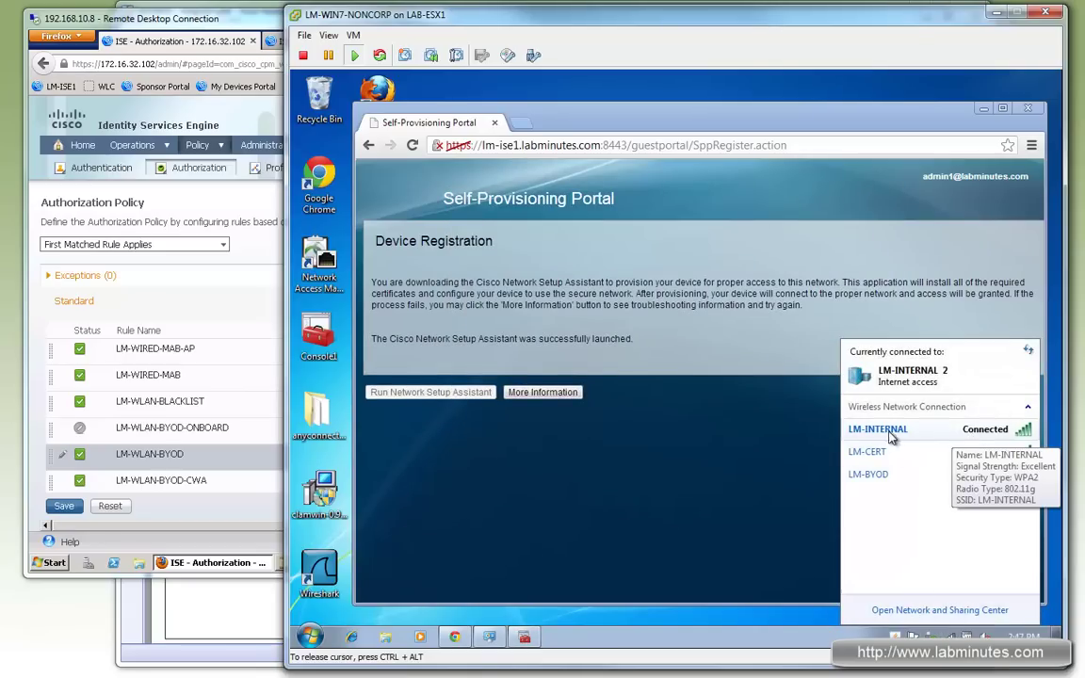
pyautogui.click(425, 484)
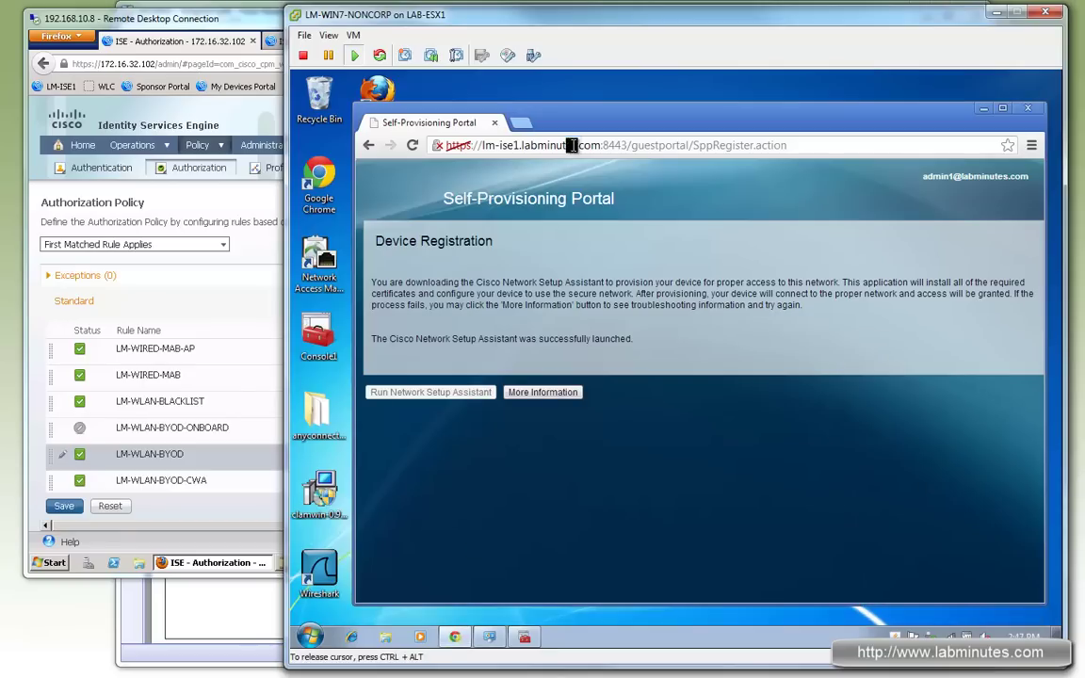
# Step: Load cisco.com in Chrome to confirm internet access over LM-INTERNAL
pyautogui.click(793, 146)
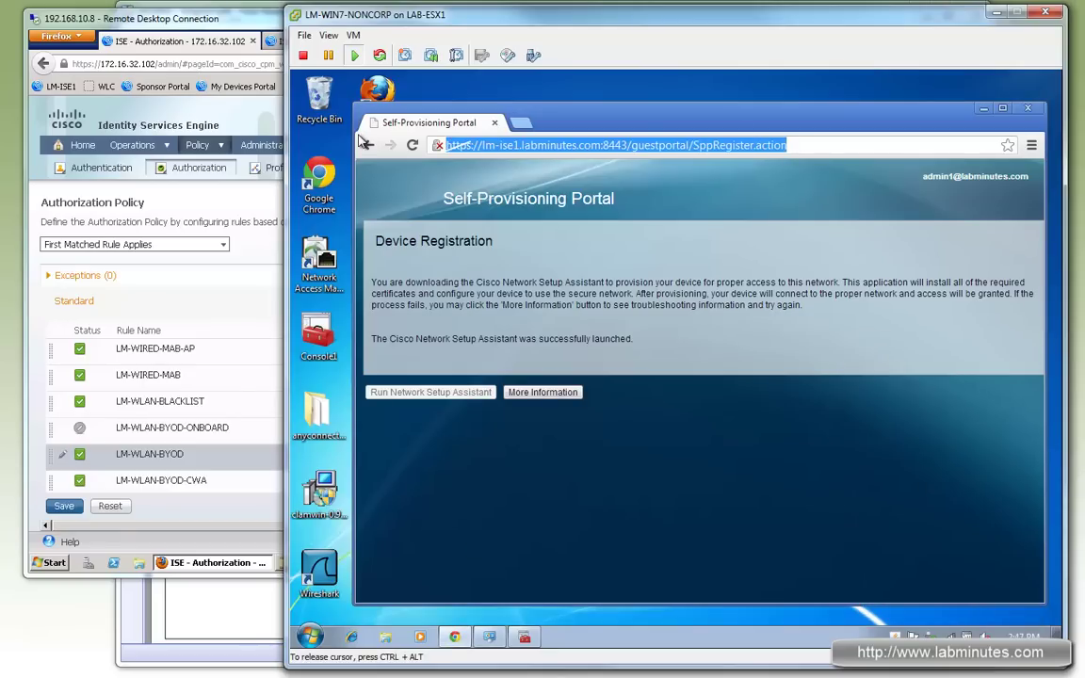
pyautogui.write('cisco.com')
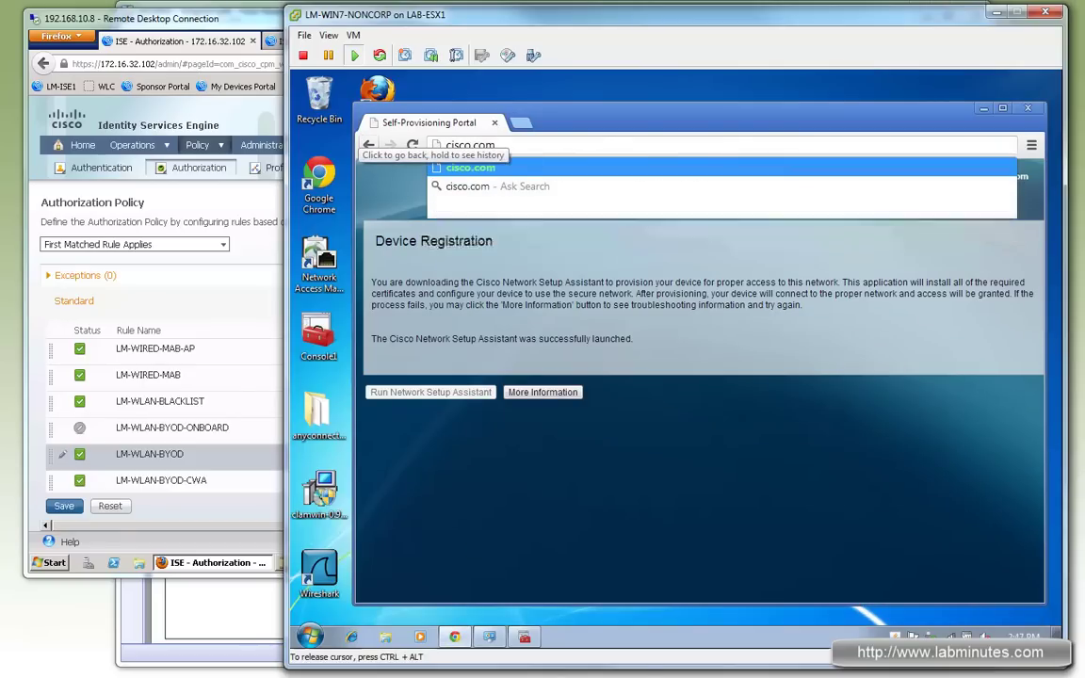
pyautogui.press('Return')
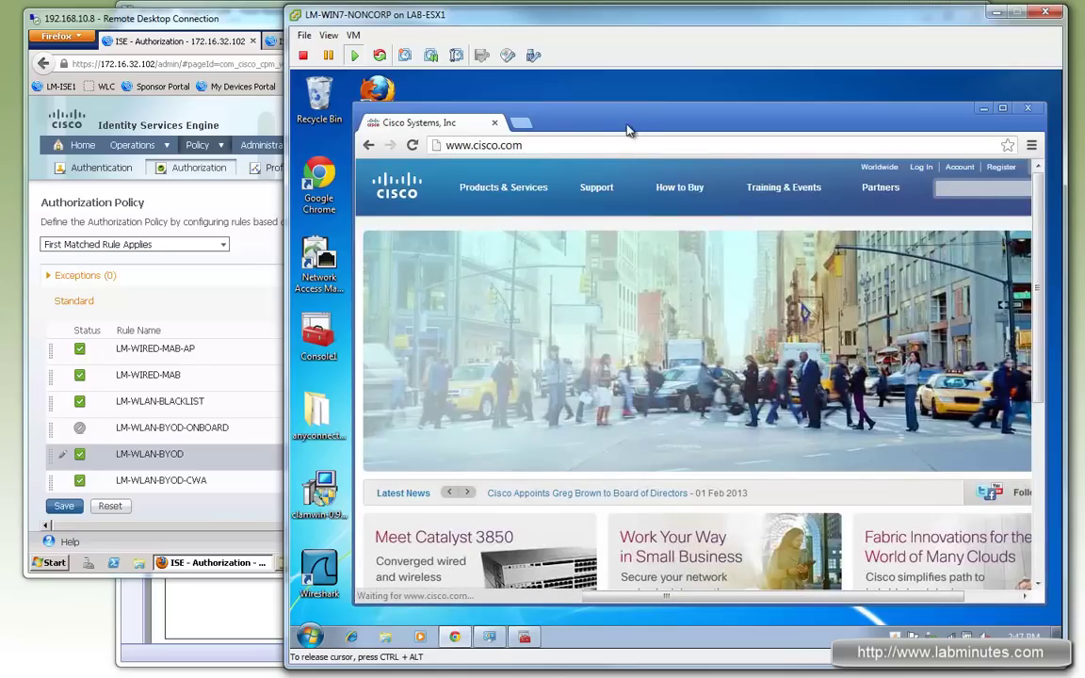
pyautogui.click(281, 27)
# Step: Log back in to the My Devices Portal with the portal credentials, then return to the laptop desktop
pyautogui.click(800, 41)
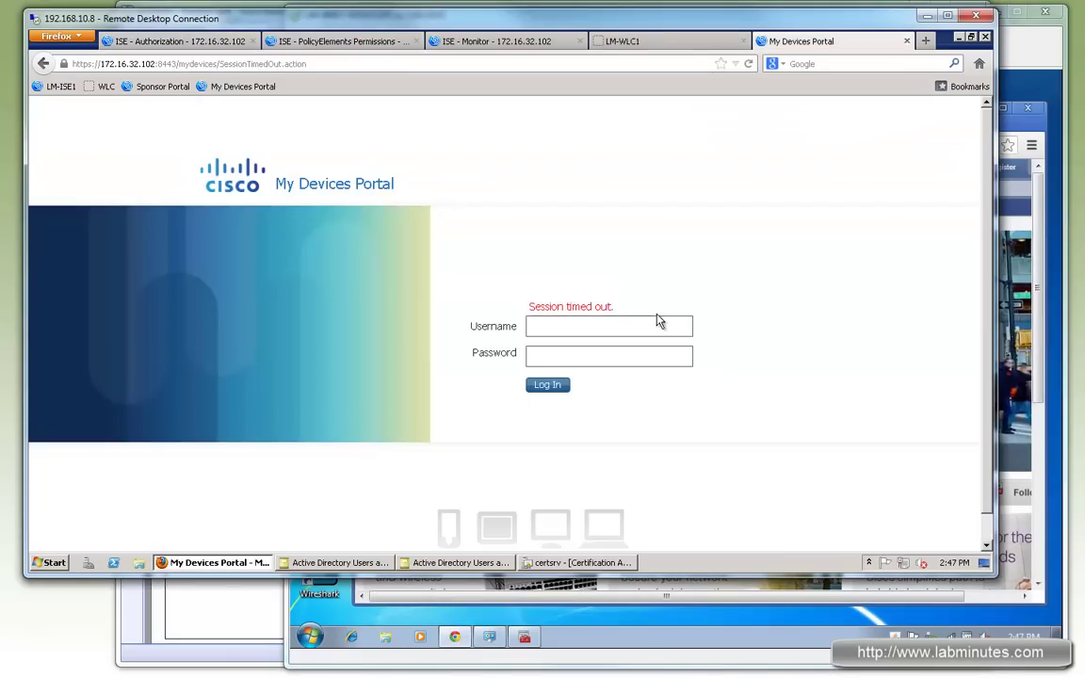
pyautogui.click(568, 324)
pyautogui.write('admin10')
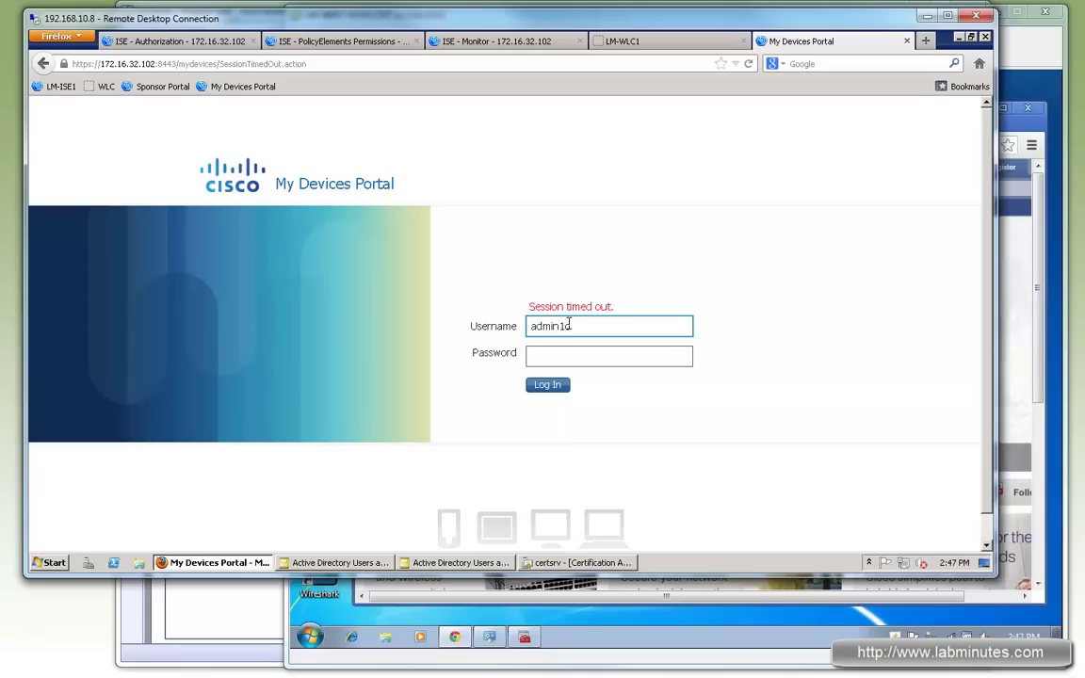
pyautogui.press('Tab')
pyautogui.write('p')
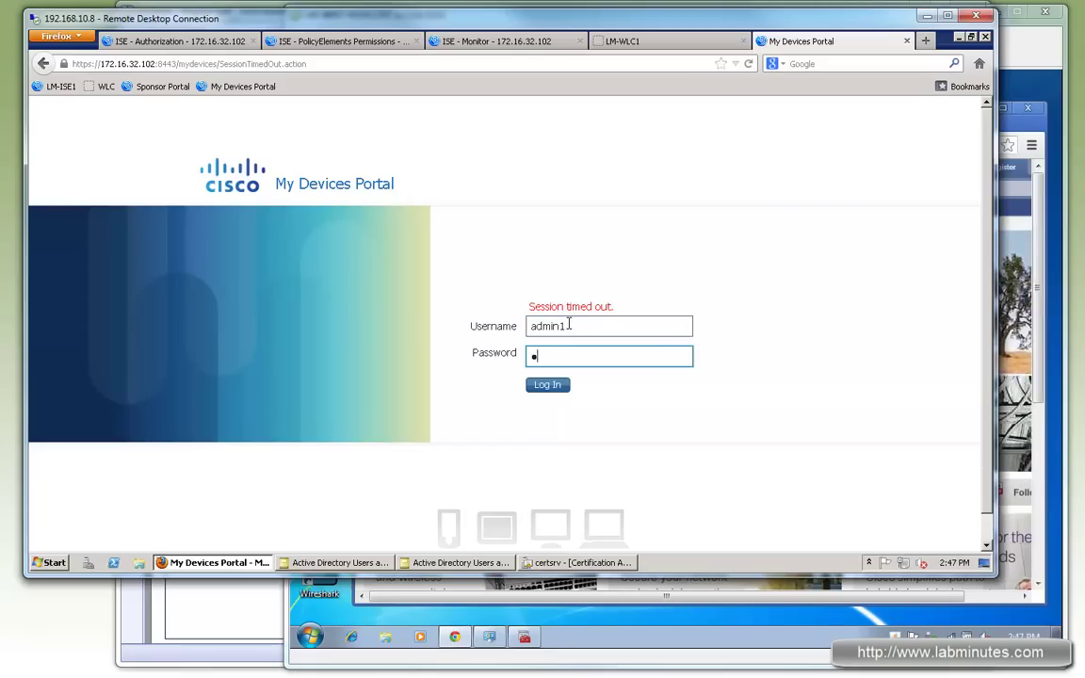
pyautogui.write('1')
pyautogui.press('Return')
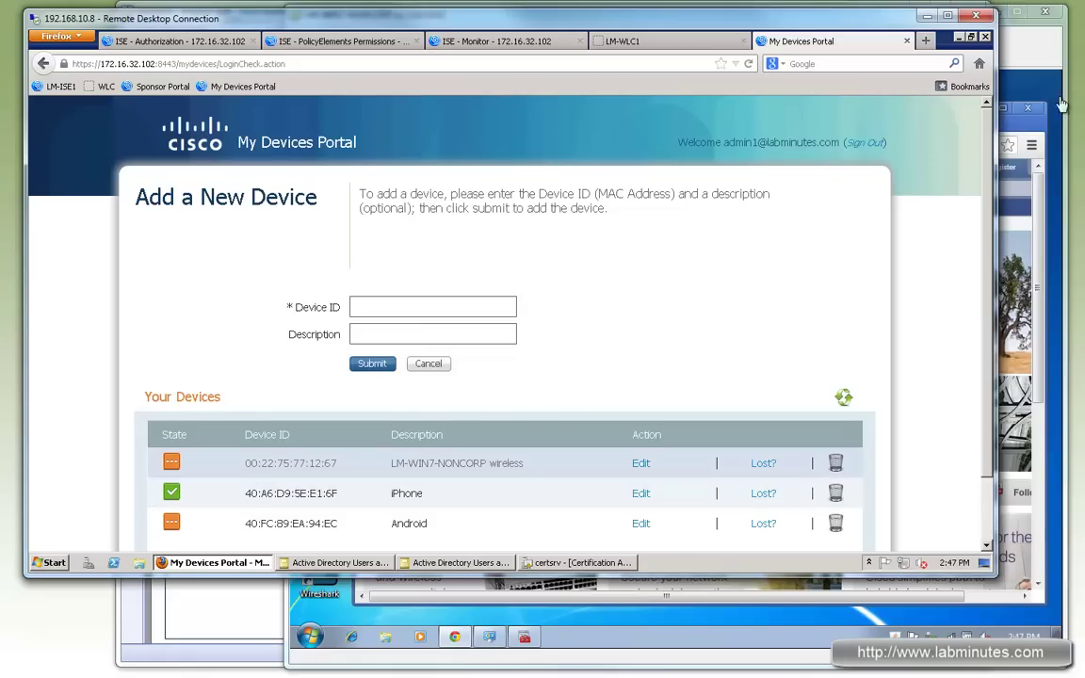
pyautogui.click(1032, 50)
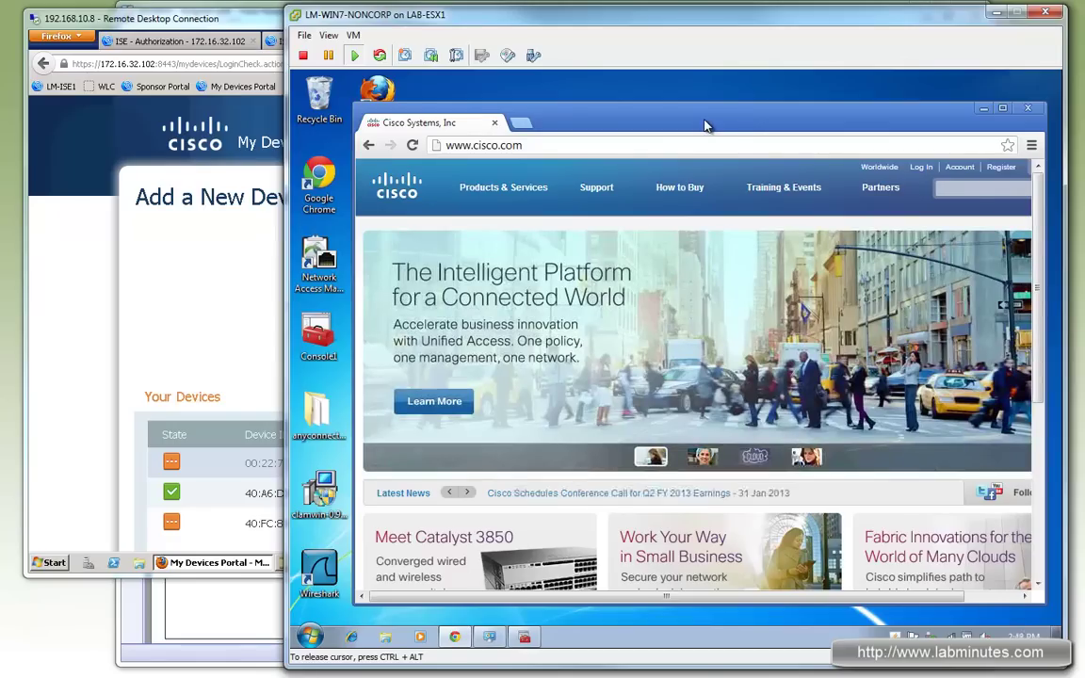
# Step: In ISE, review the authorization policy rules, then expand the Authorization Profiles list in Policy Elements
pyautogui.click(240, 19)
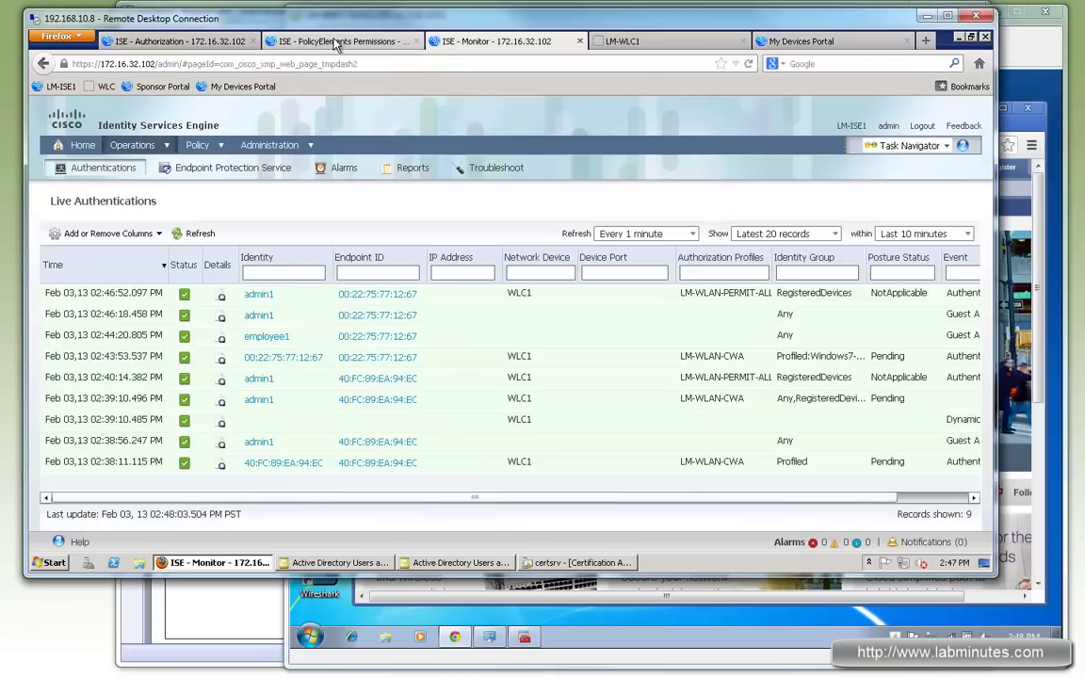
pyautogui.click(337, 43)
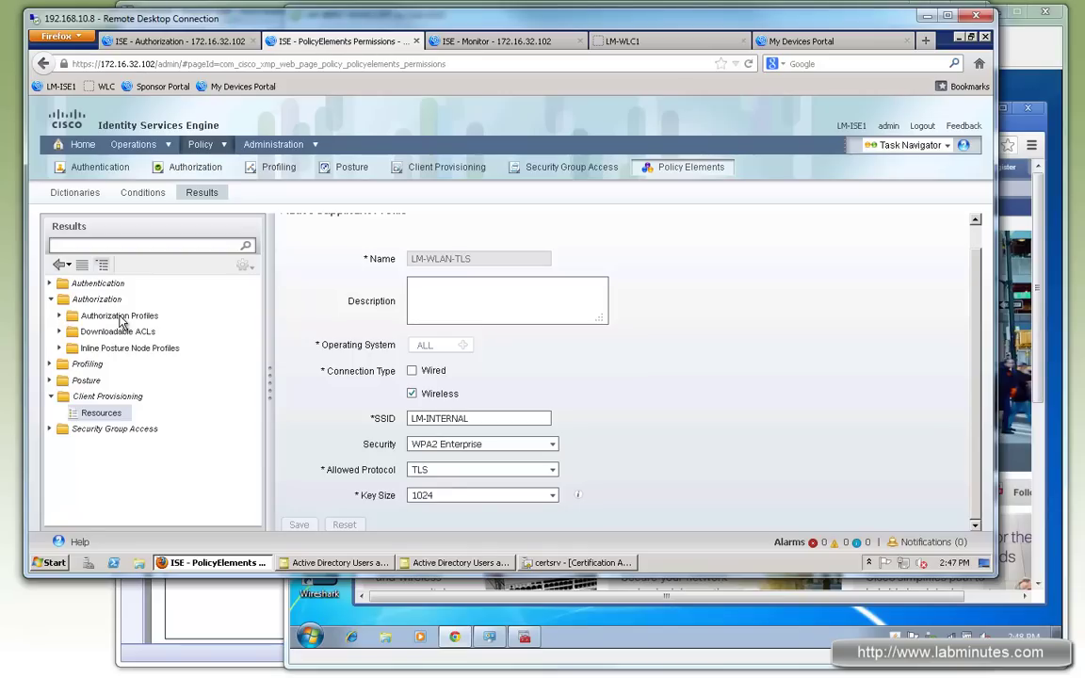
pyautogui.click(179, 41)
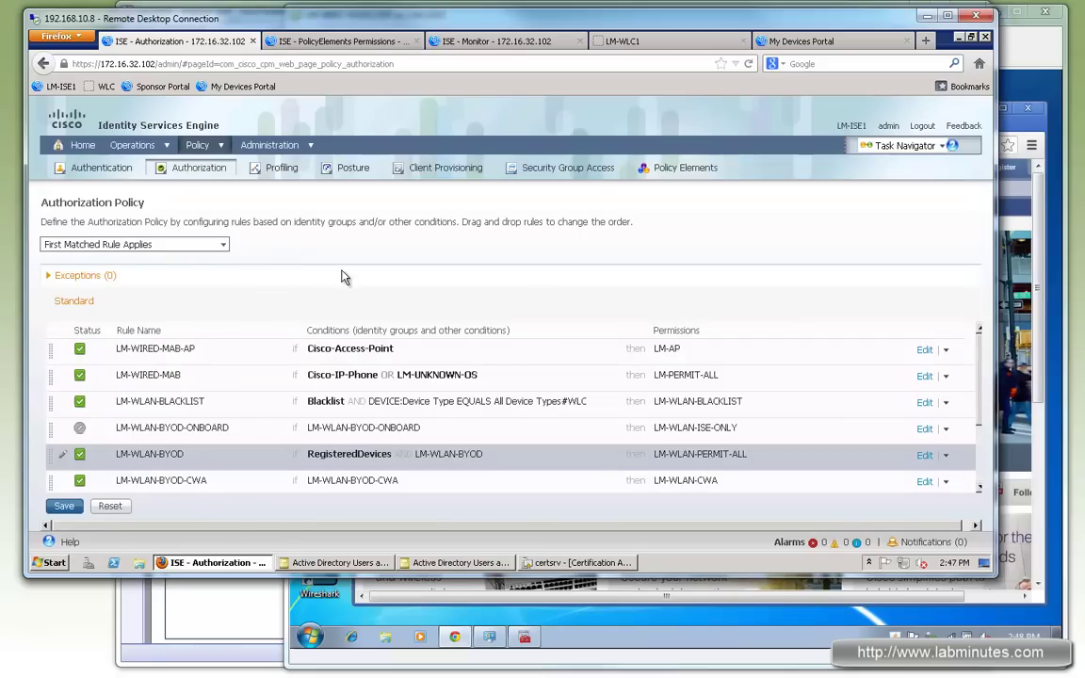
pyautogui.click(331, 41)
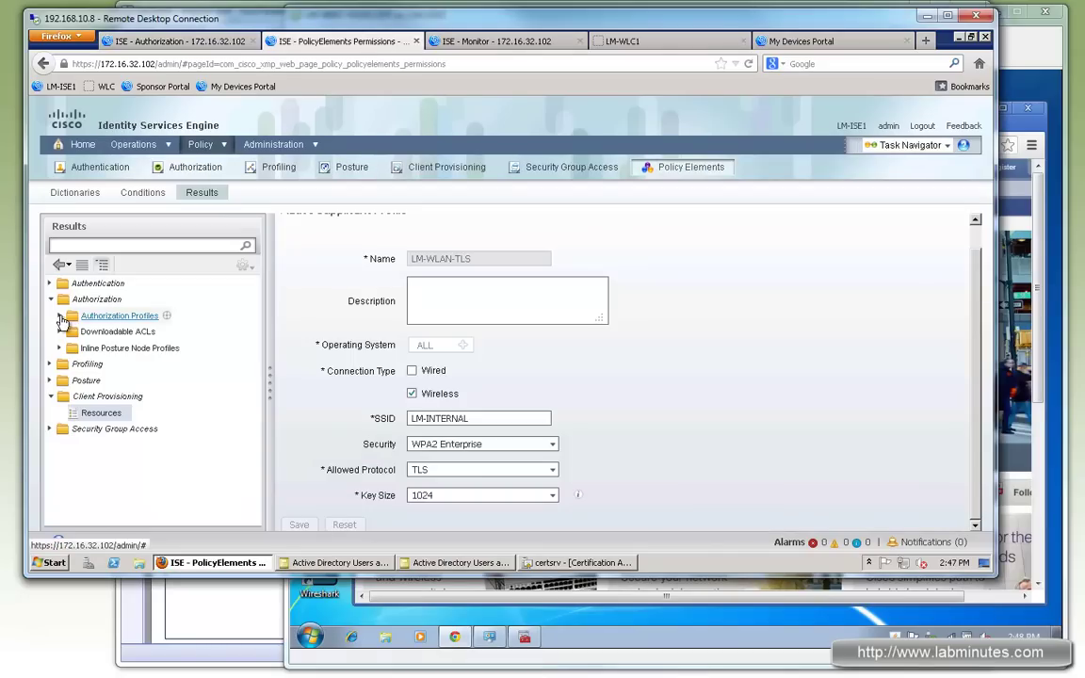
pyautogui.click(113, 316)
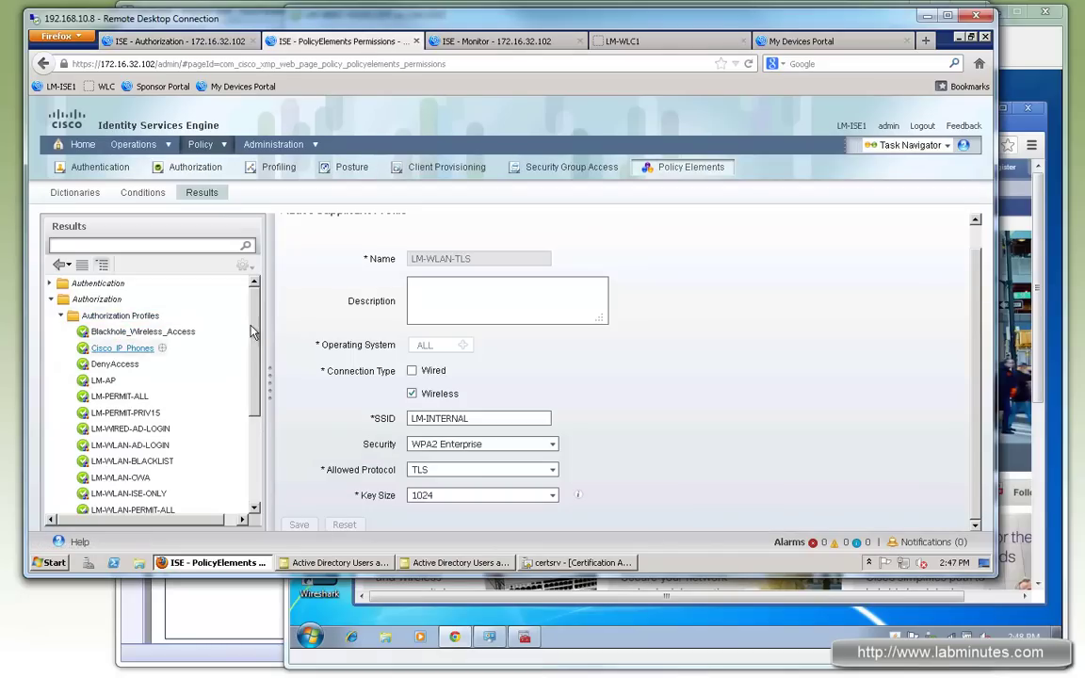
pyautogui.scroll(-2, 259, 337)
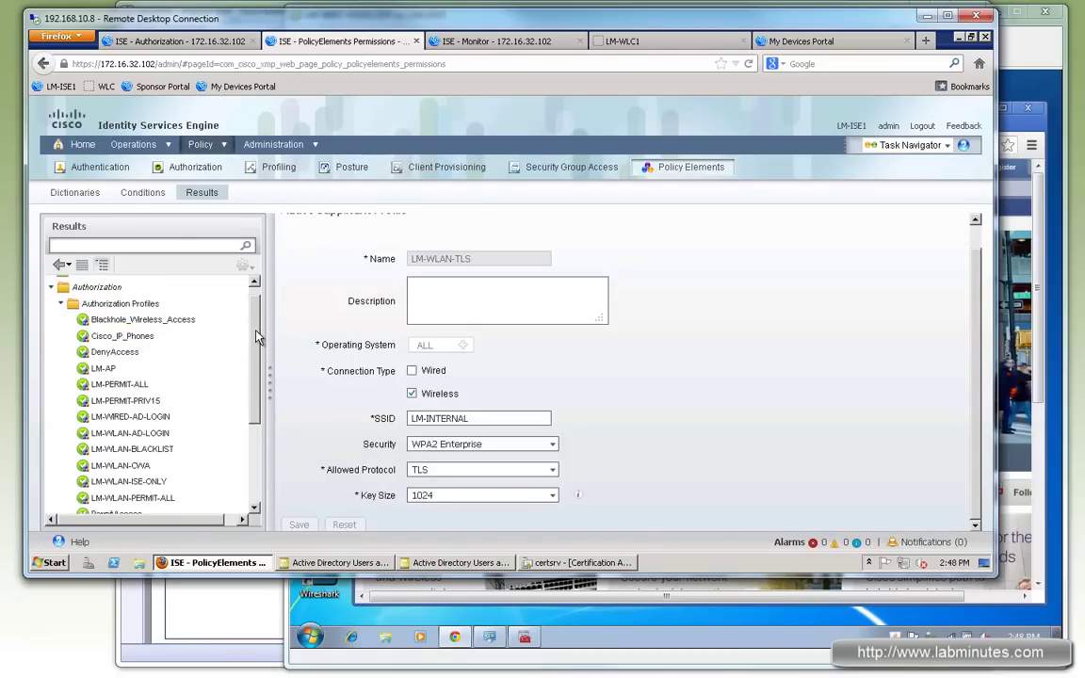
pyautogui.scroll(-1, 203, 426)
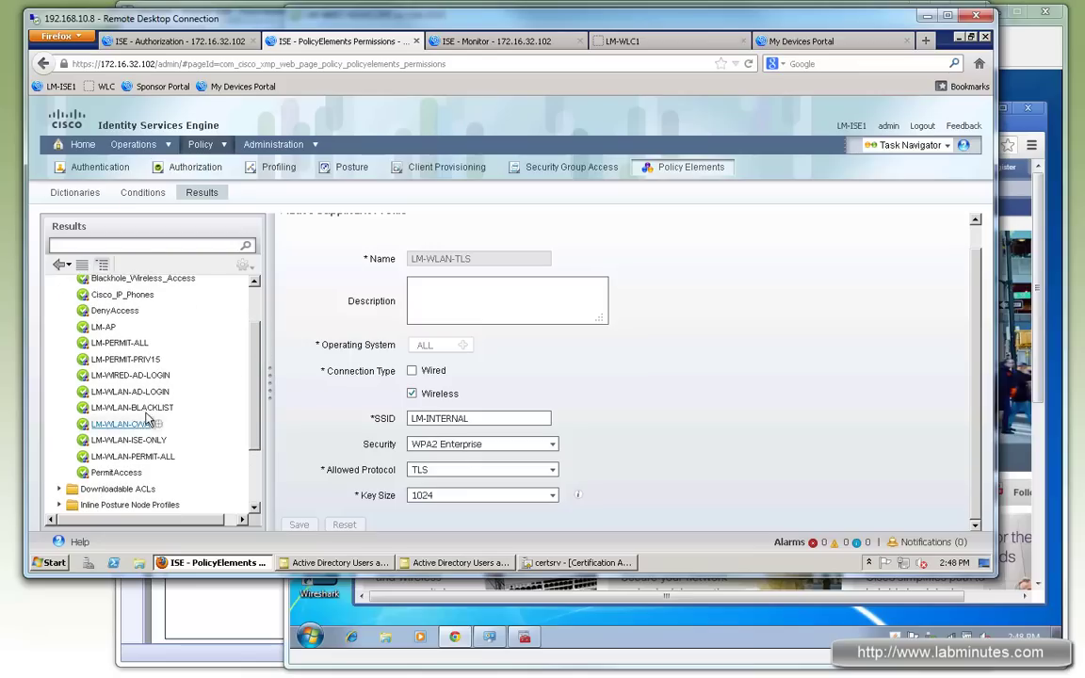
# Step: Inspect LM-WLAN-CWA, then LM-WLAN-ISE-ONLY: Supplicant Provisioning web authentication with ACL LM-ISE-ONLY
pyautogui.click(118, 426)
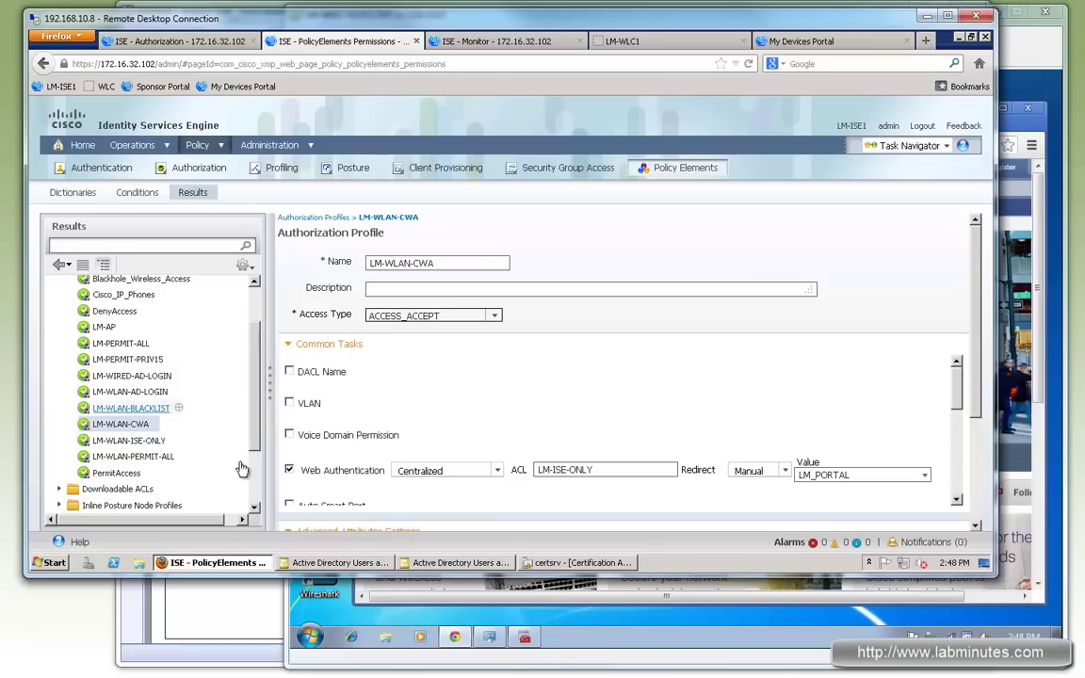
pyautogui.click(150, 441)
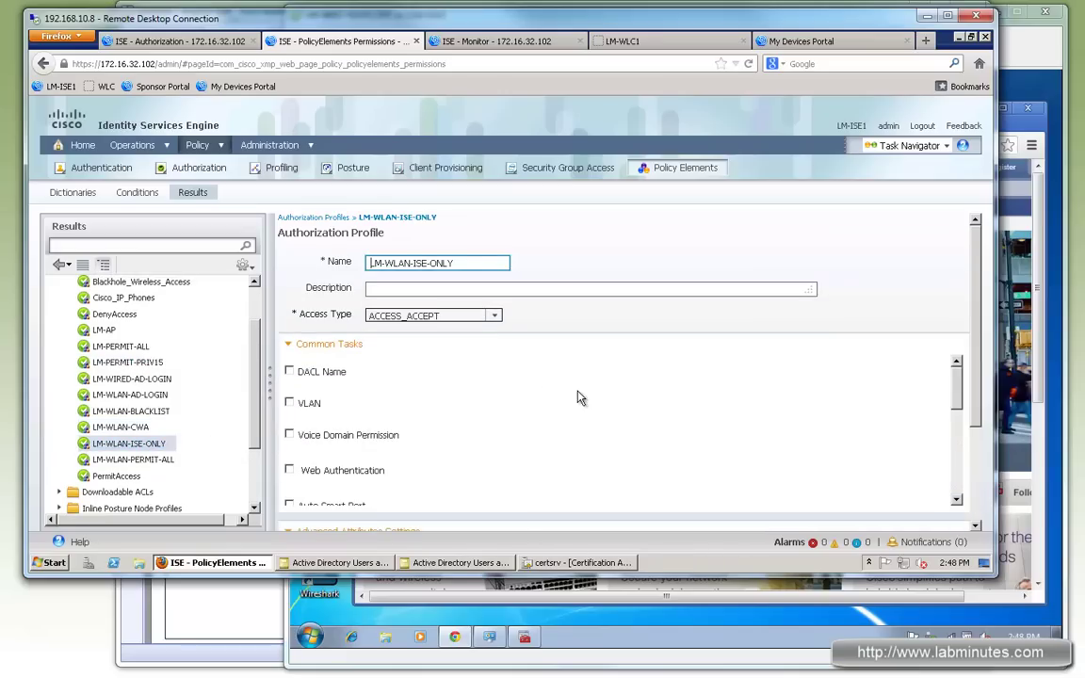
pyautogui.click(290, 469)
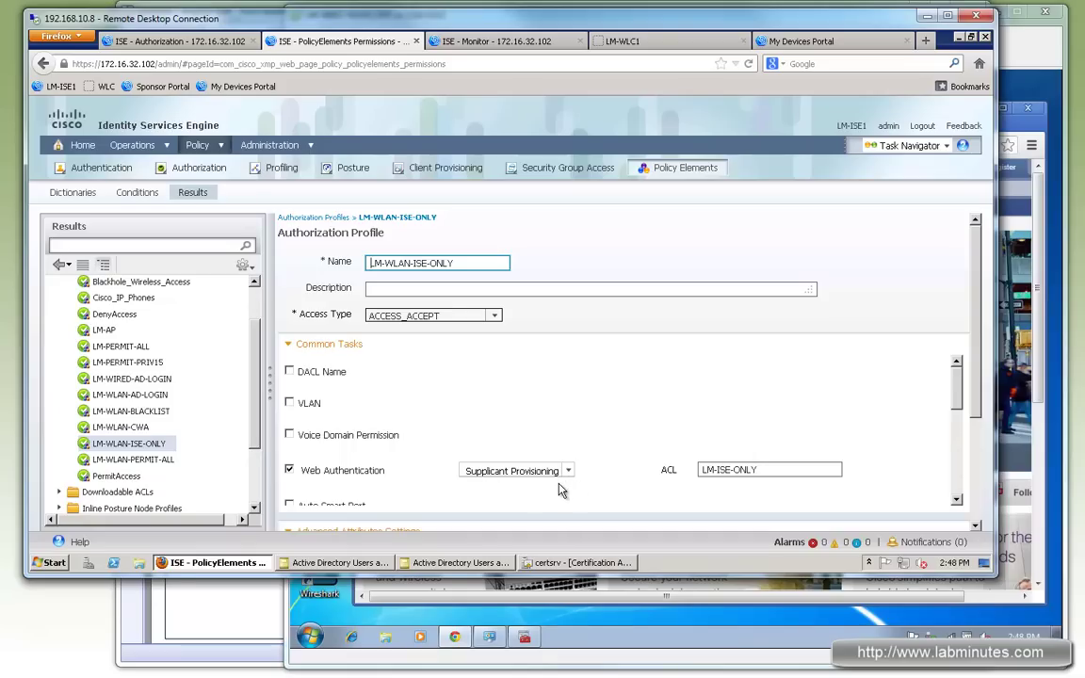
pyautogui.click(1031, 49)
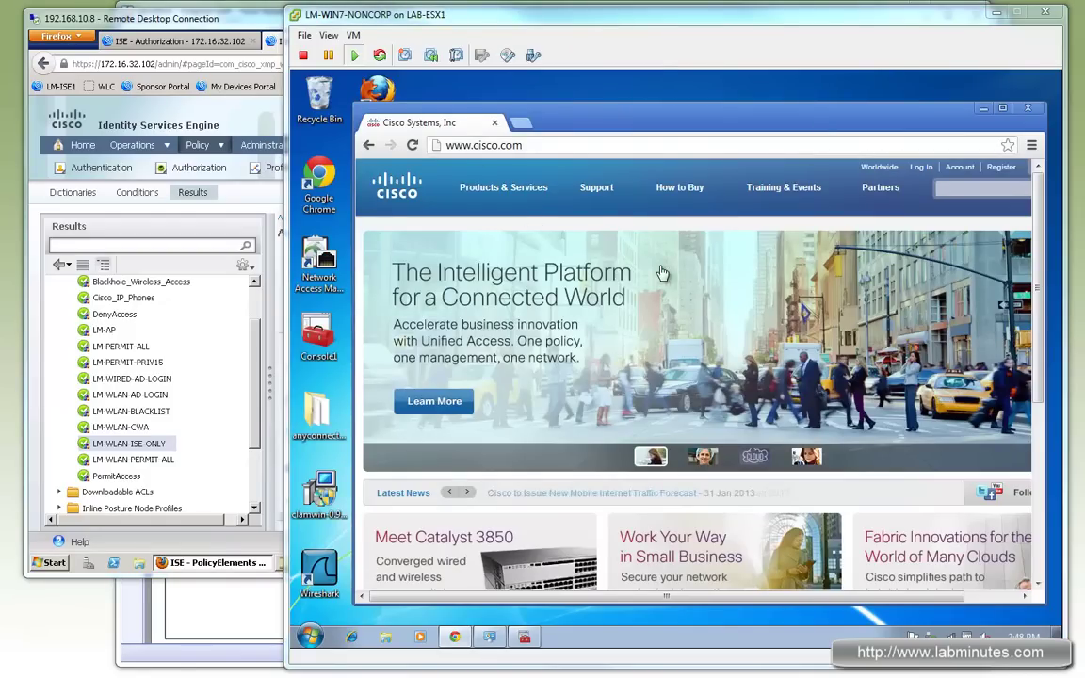
# Step: Mark the LM-WIN7-NONCORP laptop as lost in the My Devices Portal
pyautogui.click(230, 19)
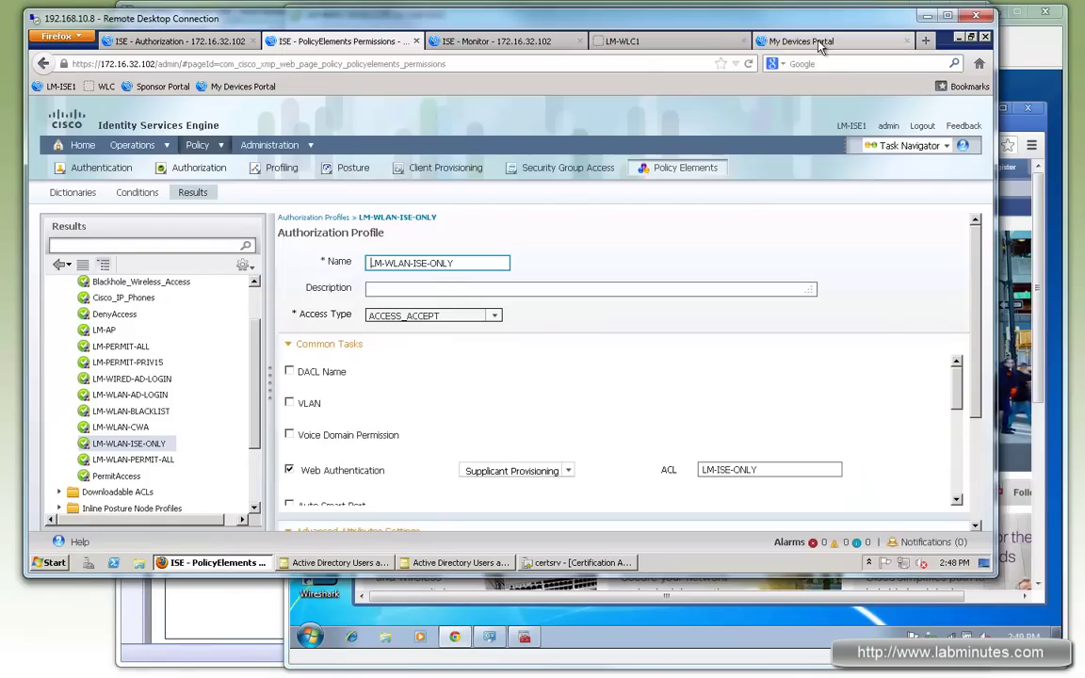
pyautogui.click(737, 38)
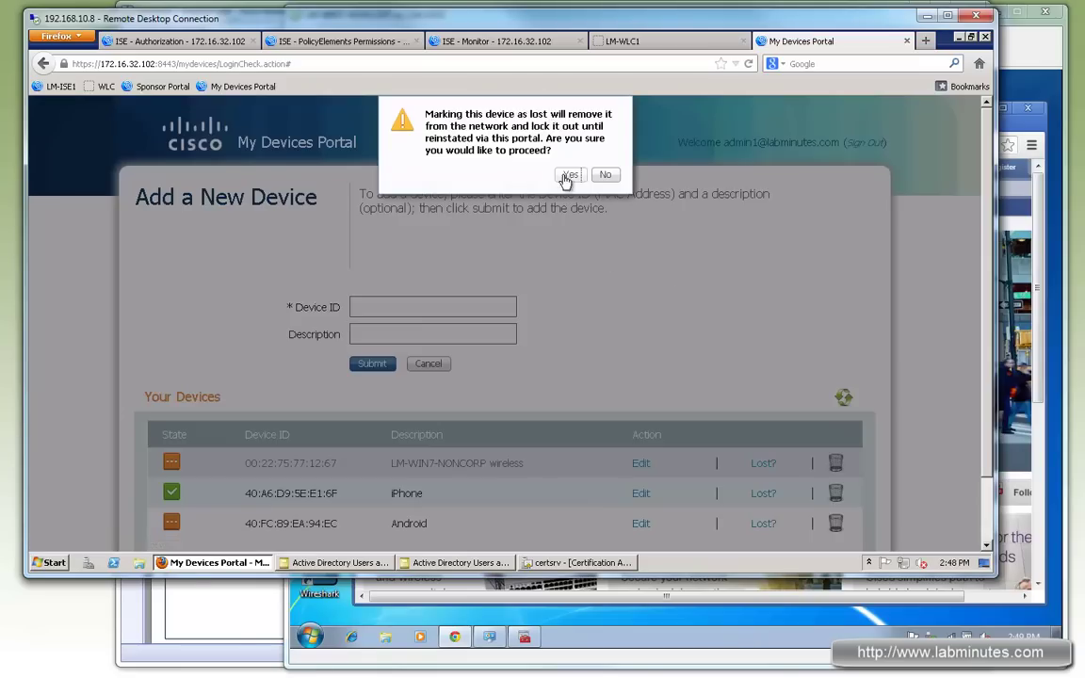
pyautogui.click(568, 177)
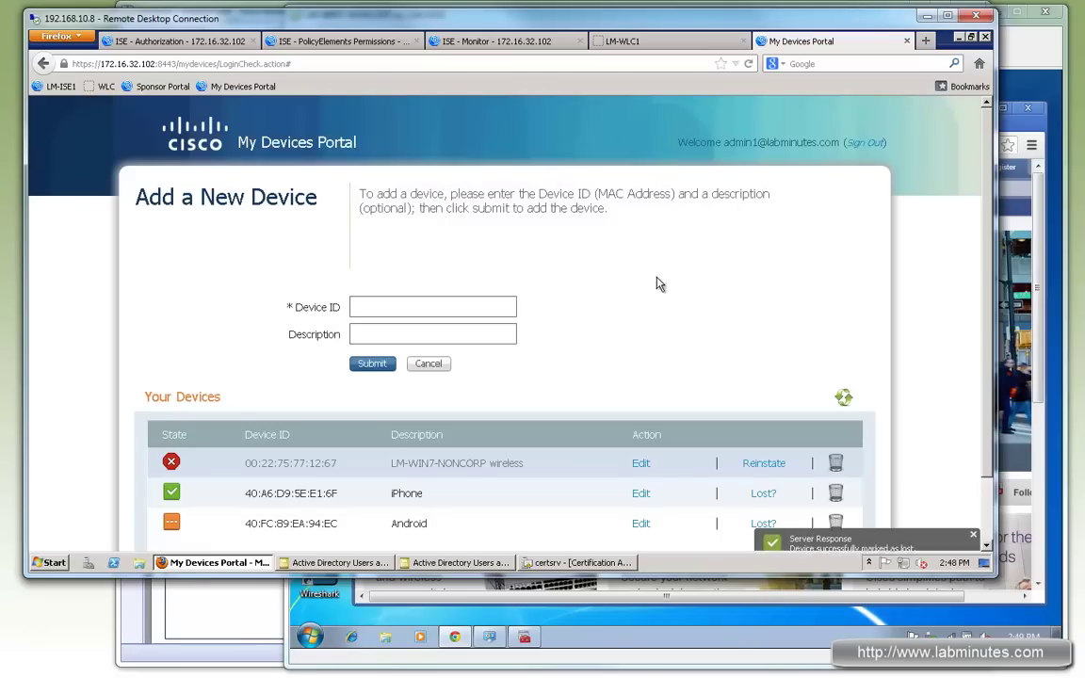
# Step: Refresh Live Authentications and confirm the laptop's browser now shows Unauthorized Network Access
pyautogui.click(496, 43)
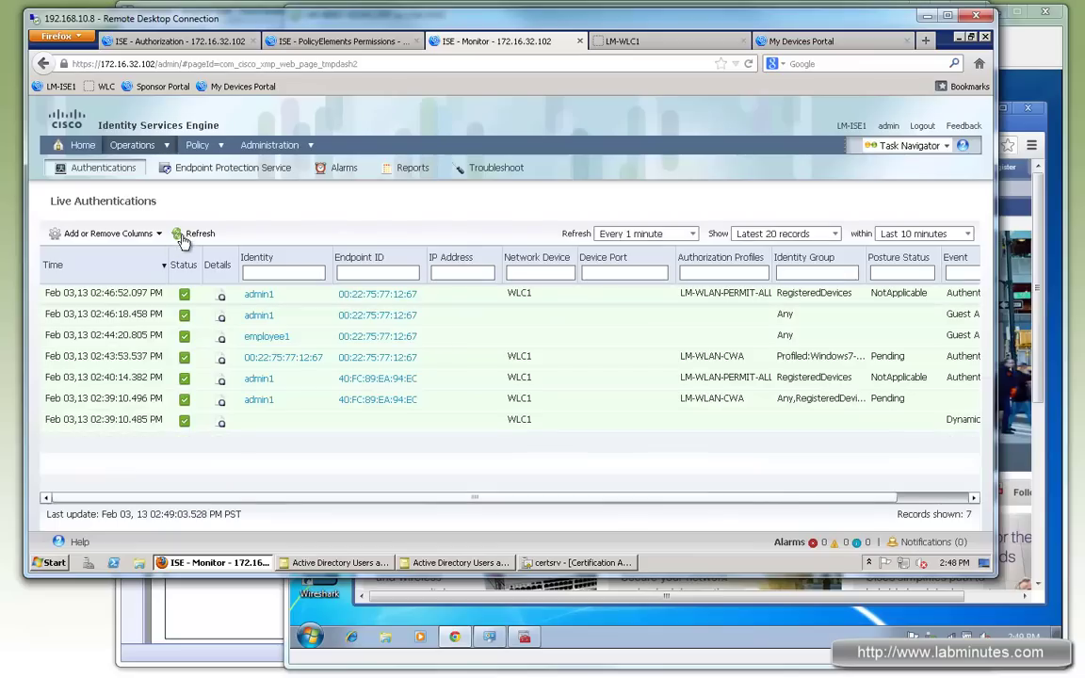
pyautogui.click(189, 235)
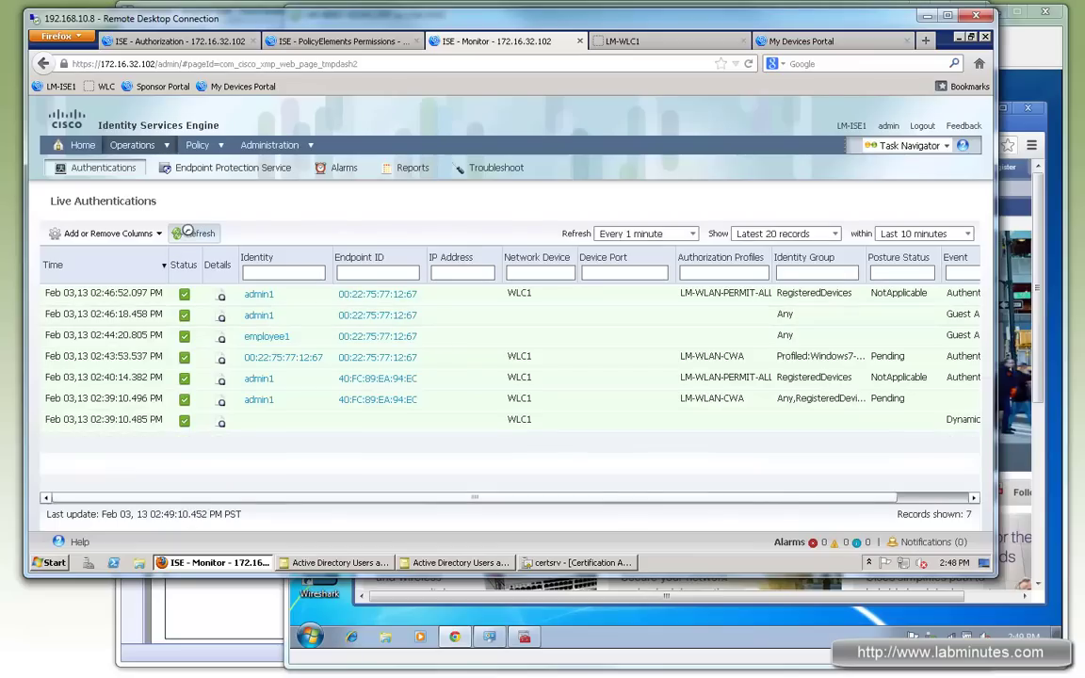
pyautogui.hotkey('alt', 'Tab')
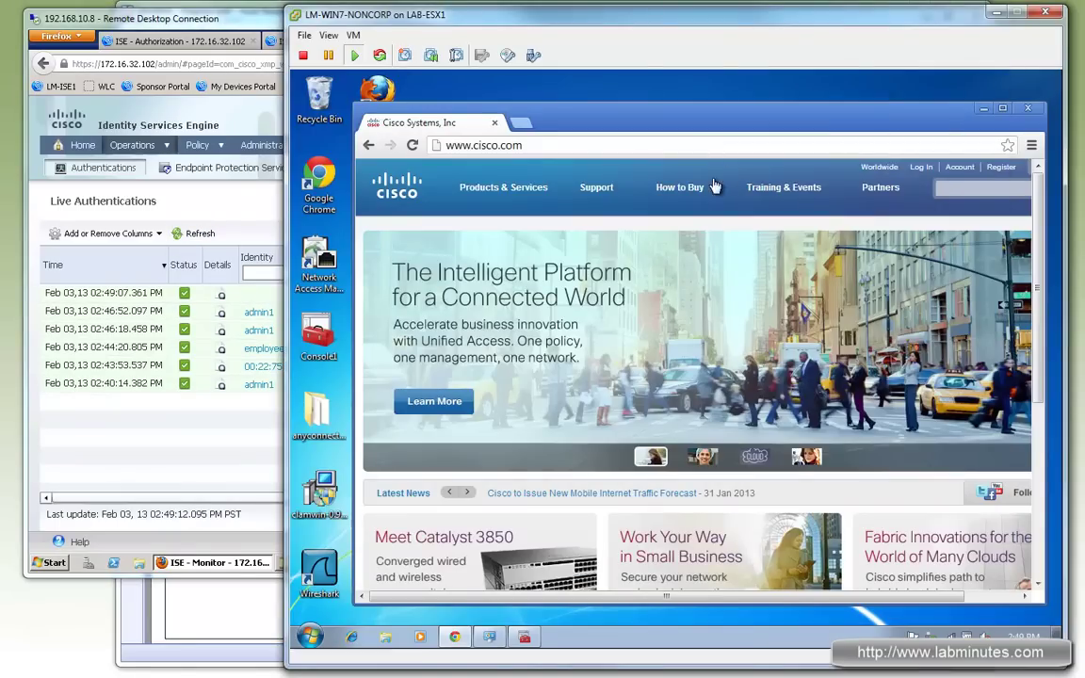
pyautogui.click(589, 188)
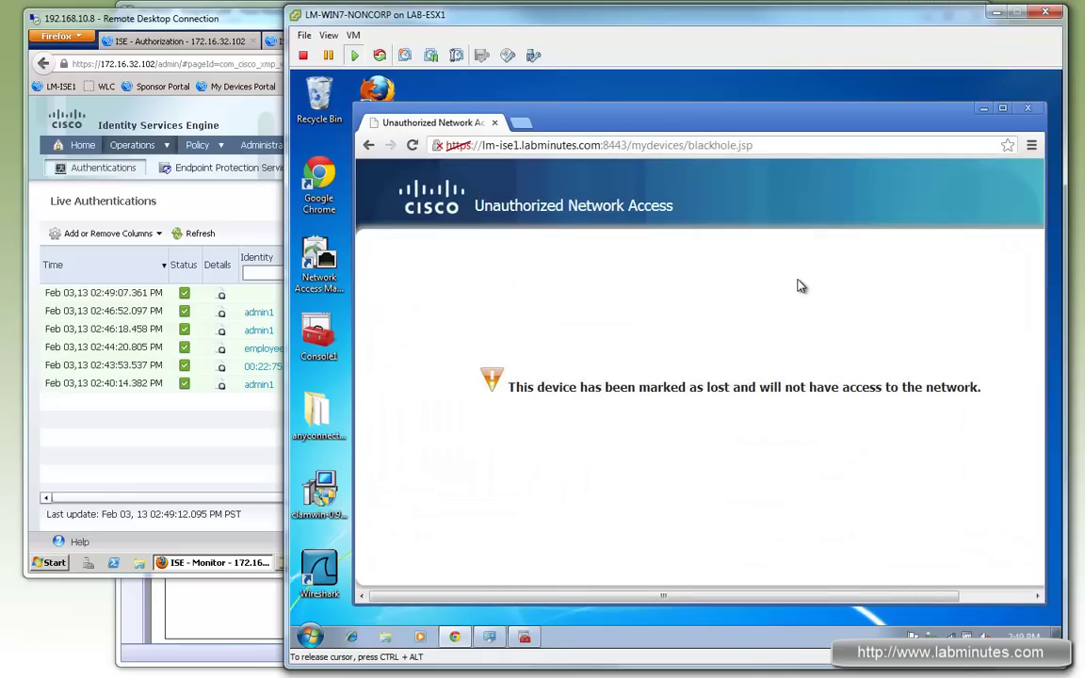
pyautogui.moveTo(604, 386); pyautogui.dragTo(825, 386)
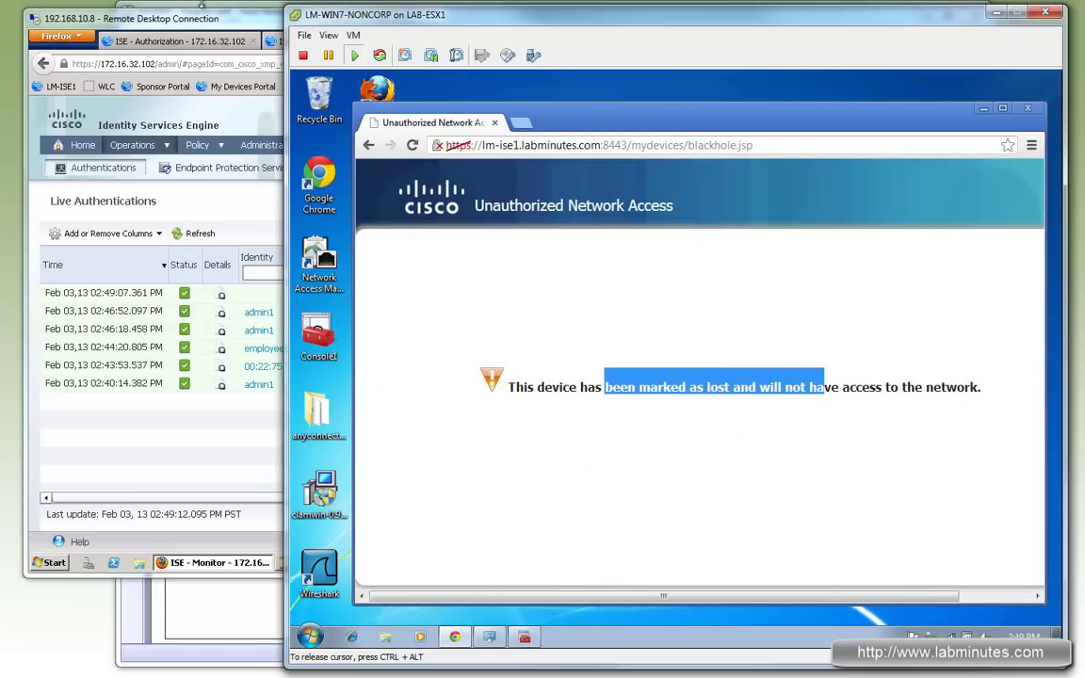
# Step: Reinstate the lost laptop in the My Devices Portal
pyautogui.click(250, 30)
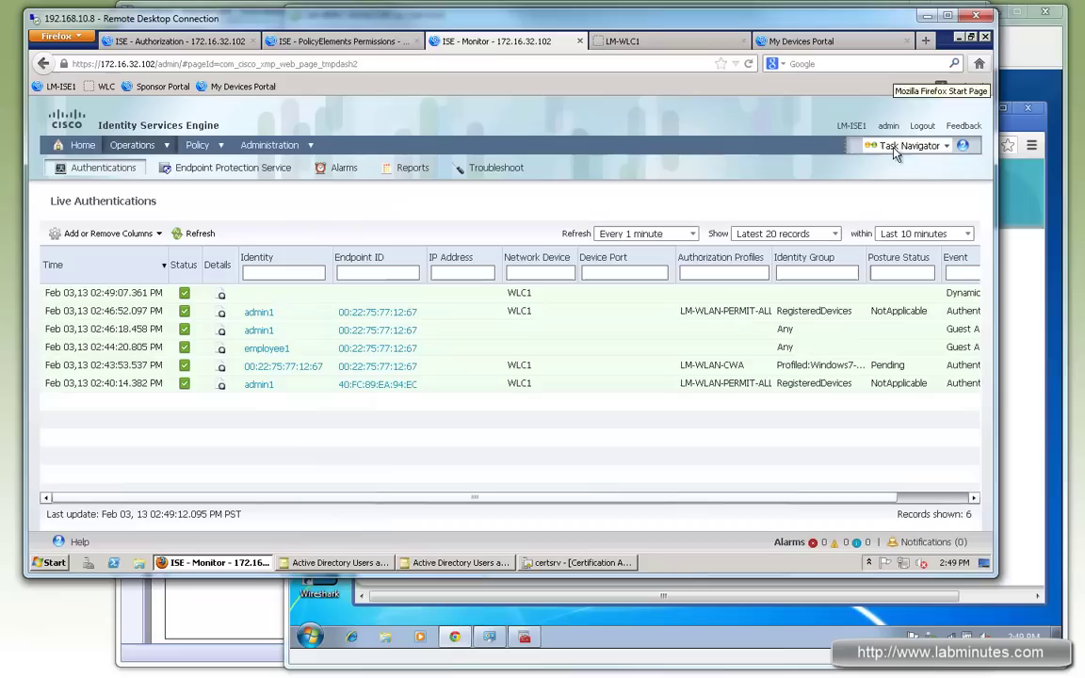
pyautogui.click(801, 40)
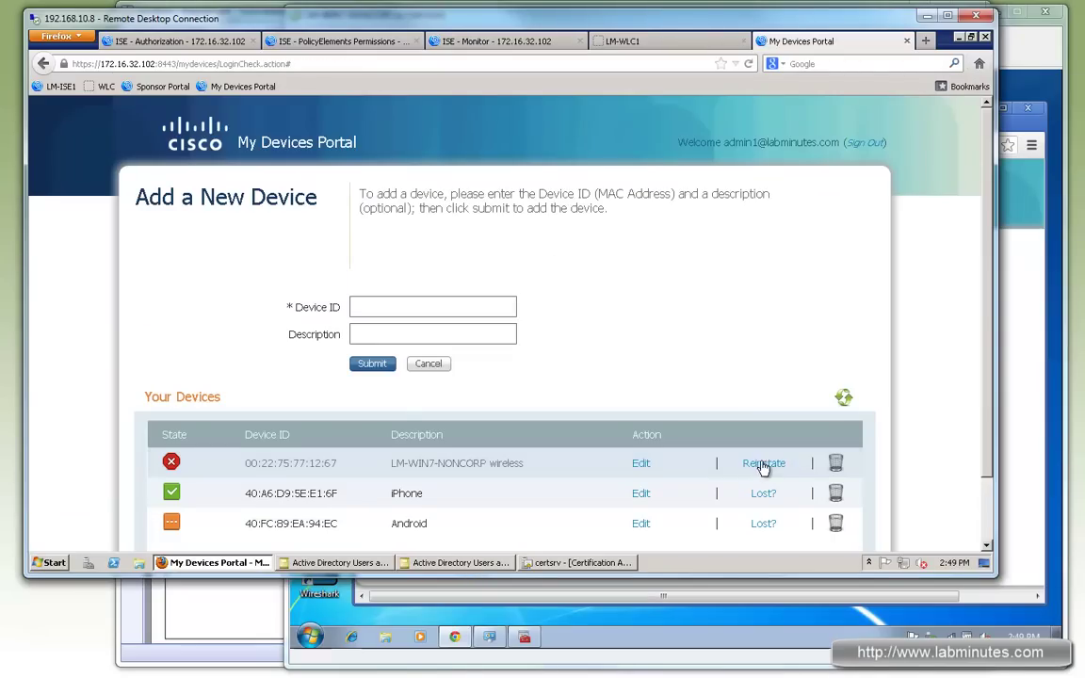
pyautogui.click(768, 463)
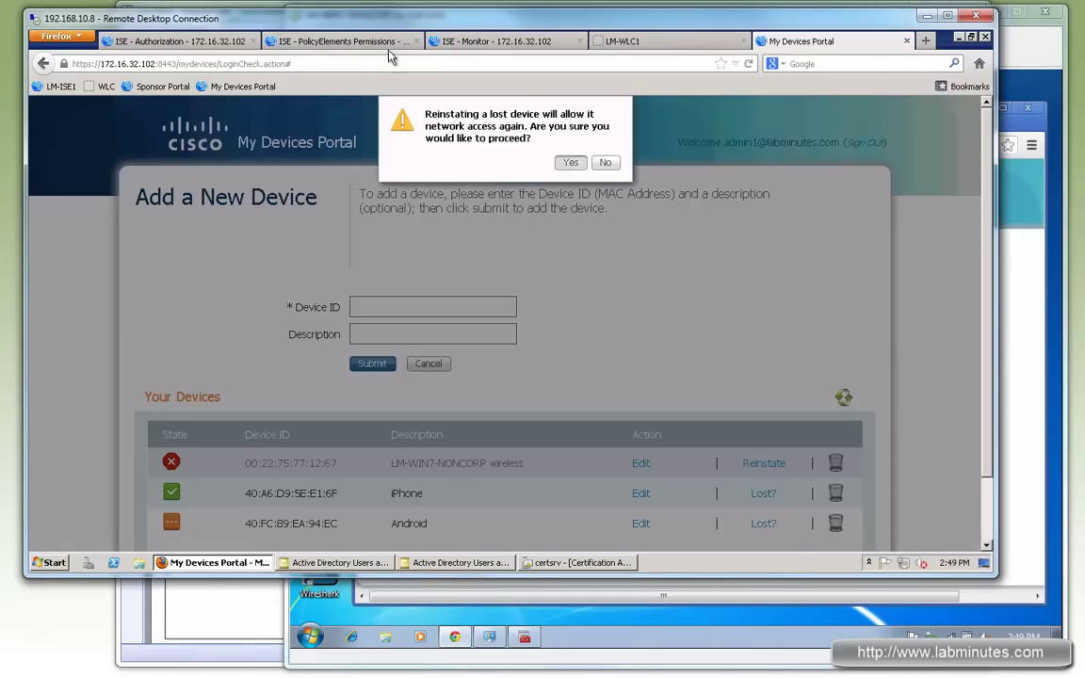
pyautogui.click(570, 162)
# Step: Refresh Live Authentications to see the new session, then return the laptop's Chrome to cisco.com
pyautogui.click(337, 41)
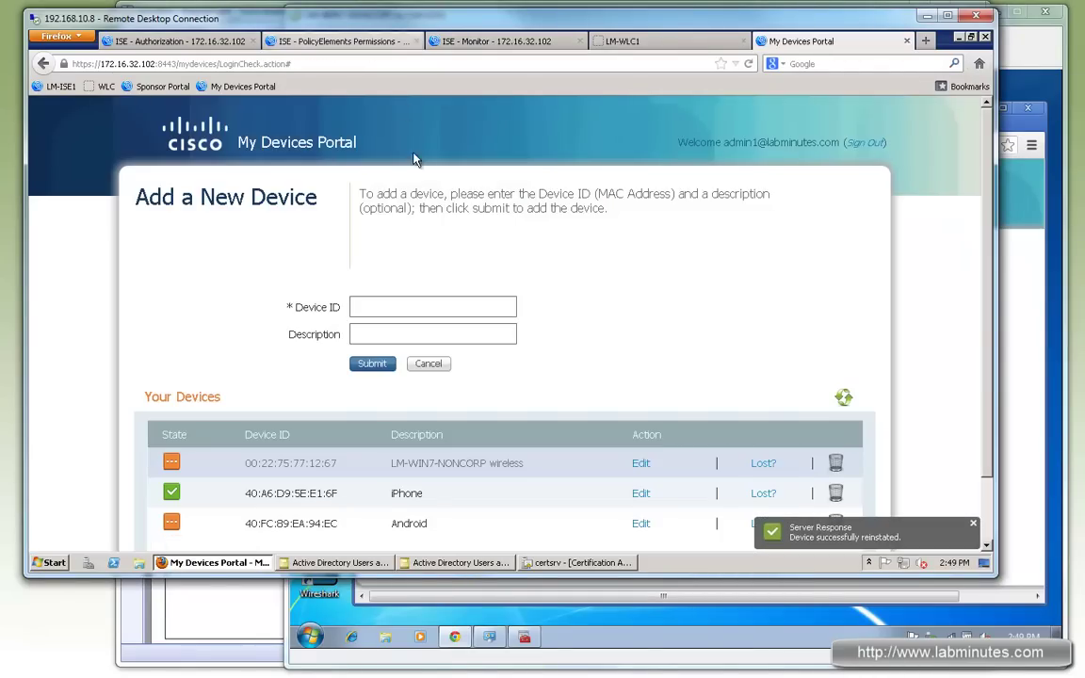
pyautogui.click(485, 46)
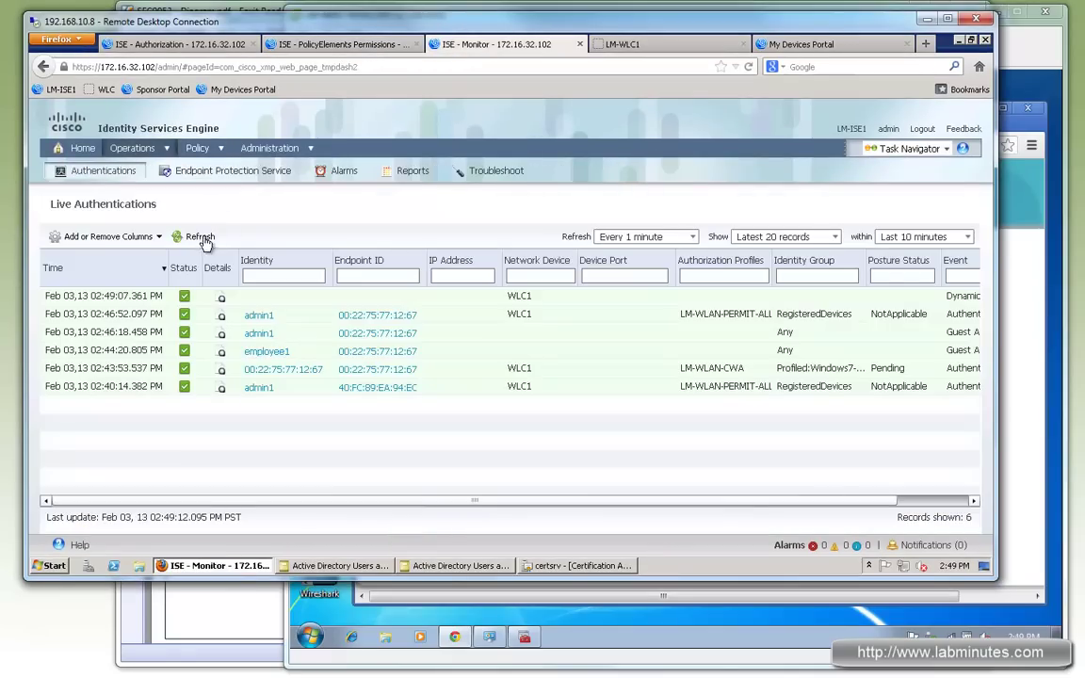
pyautogui.click(196, 236)
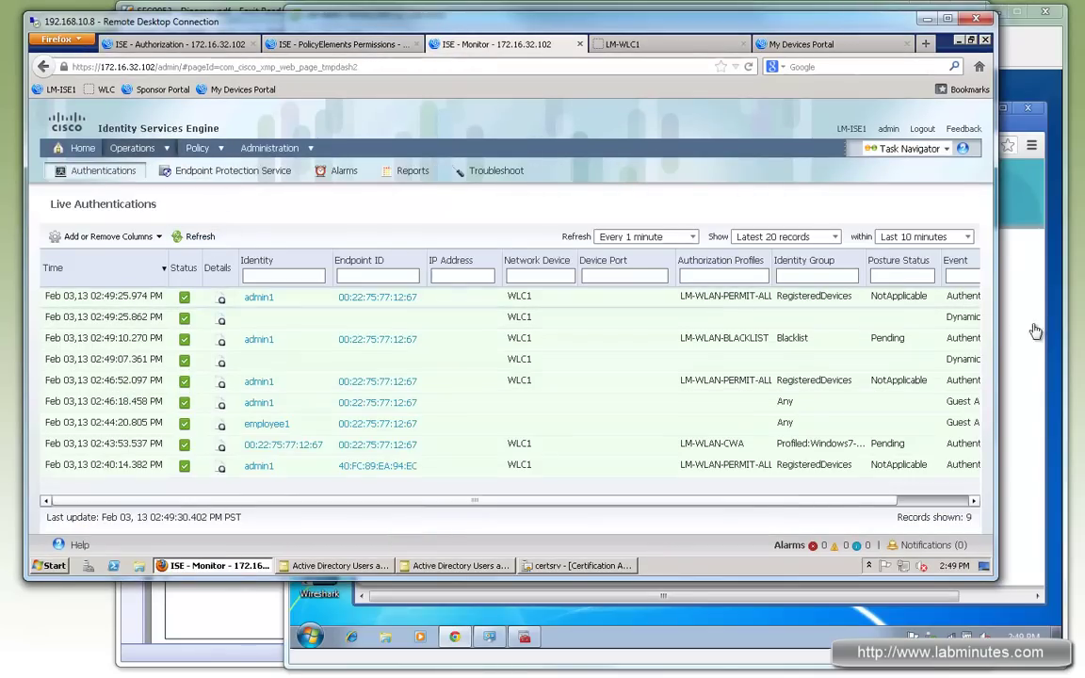
pyautogui.hotkey('alt', 'Tab')
pyautogui.click(369, 145)
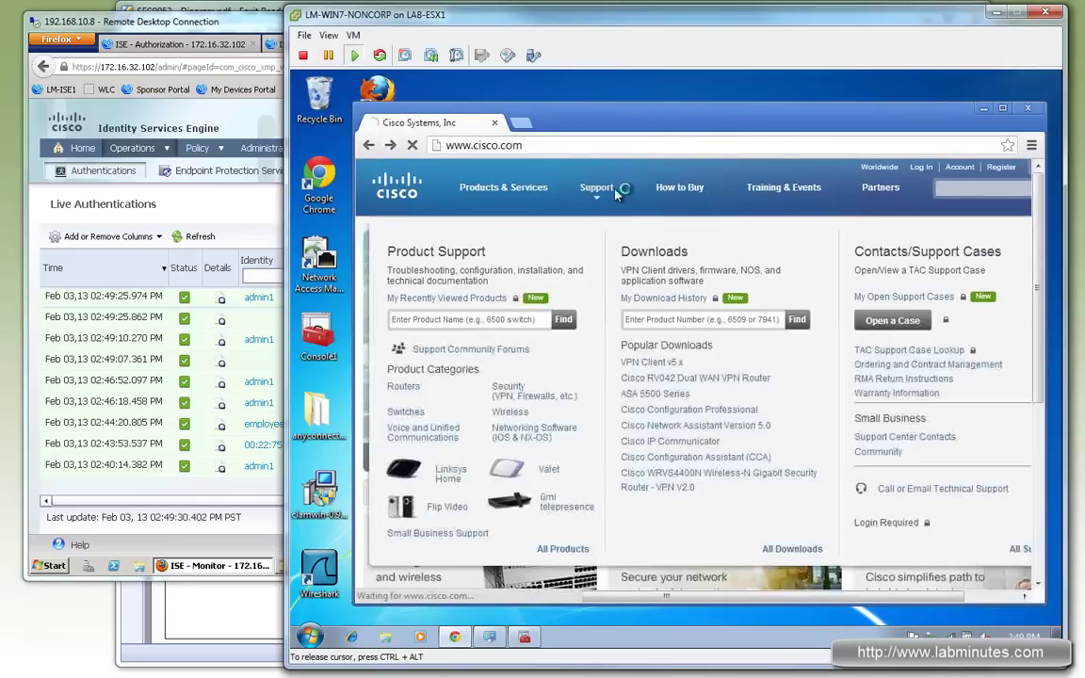
# Step: Load cisco.com's Support and Downloads page and verify the laptop is connected to LM-INTERNAL
pyautogui.click(596, 188)
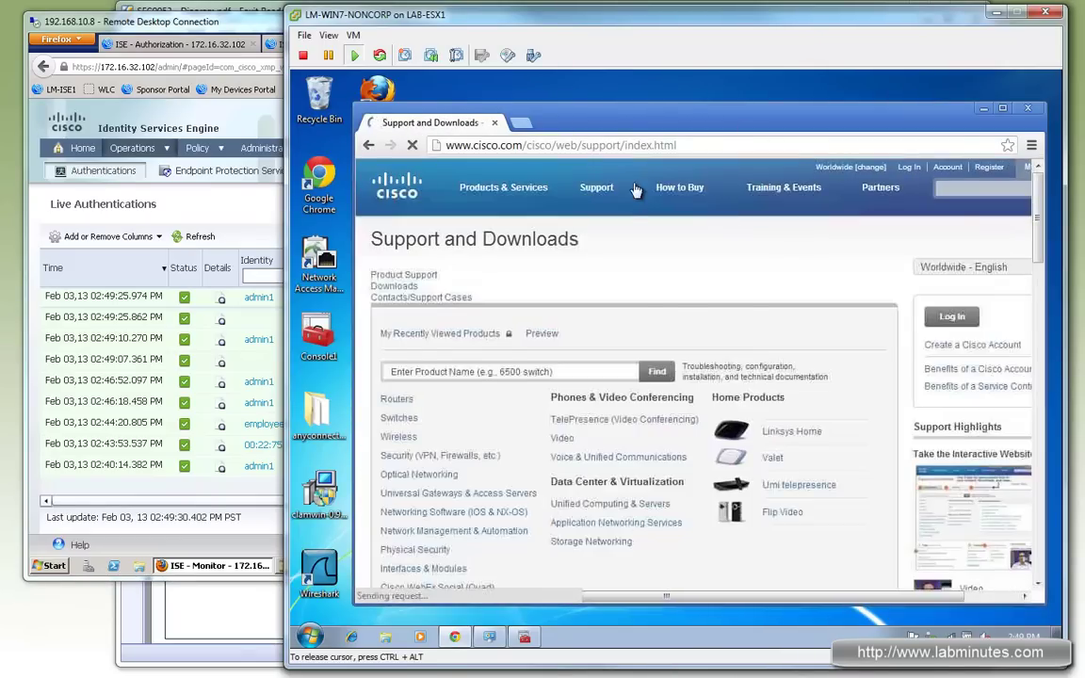
pyautogui.moveTo(595, 188)
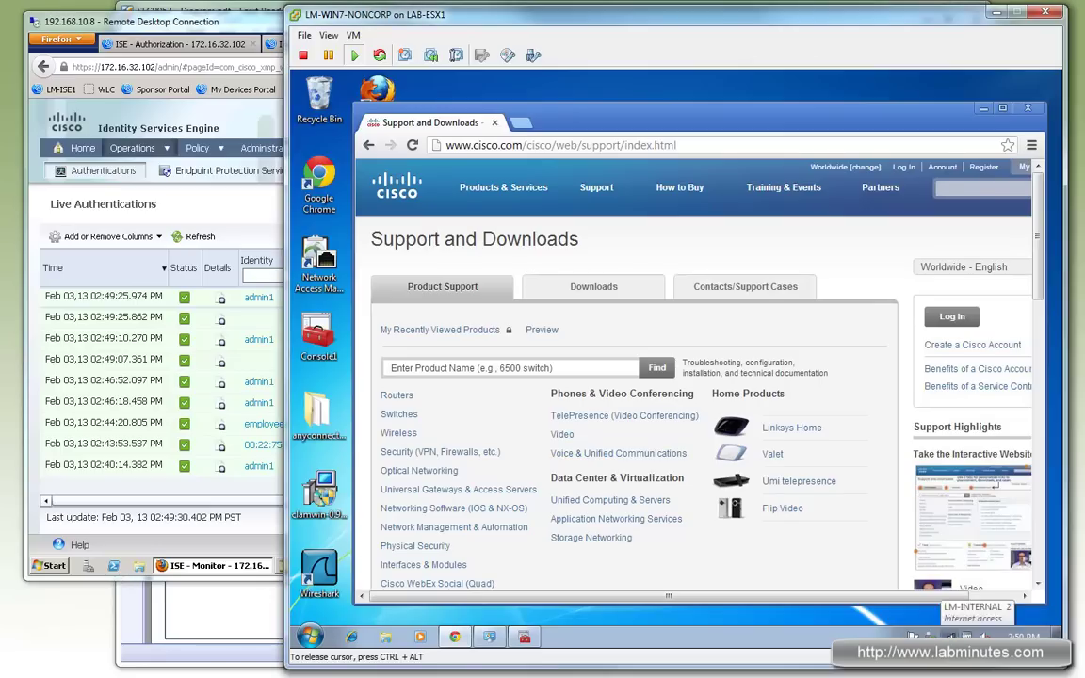
pyautogui.click(929, 637)
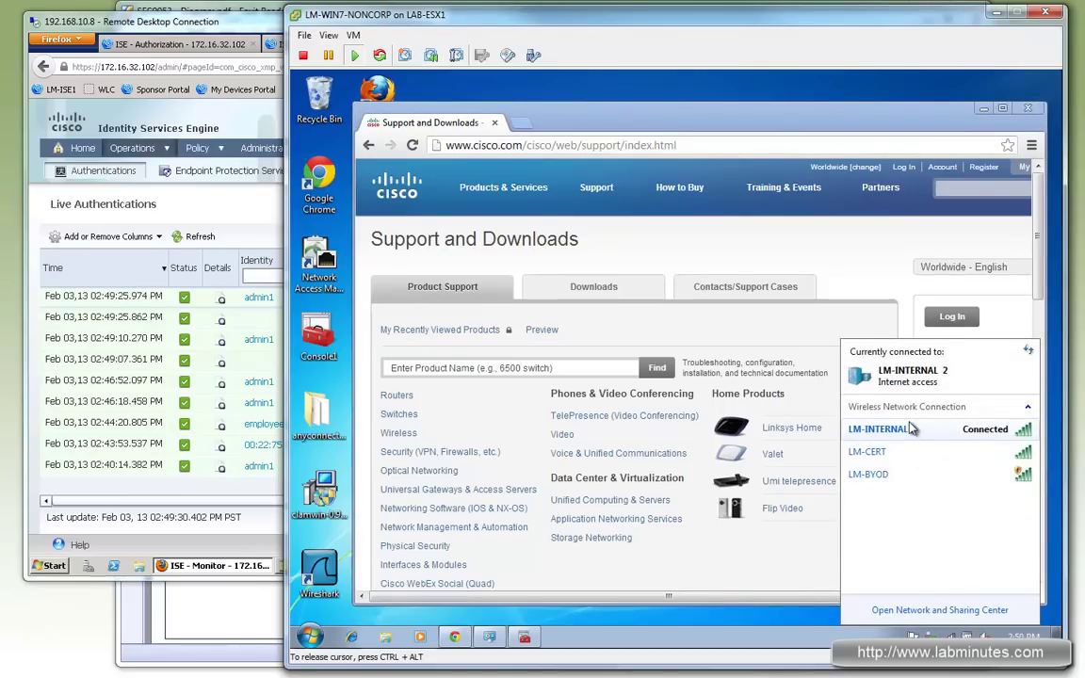